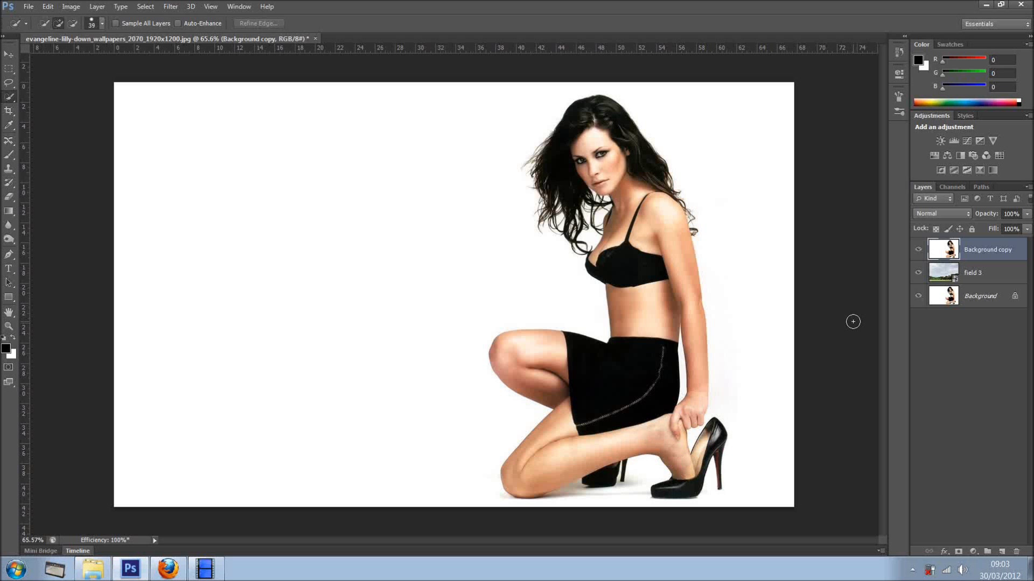
Step: Show the Channels panel to view the image's individual colour channels
{"action": "left_click", "coordinate": [954, 186]}
Step: Compare the Blue, Green and Red channels one at a time for contrast
{"action": "left_click", "coordinate": [951, 243]}
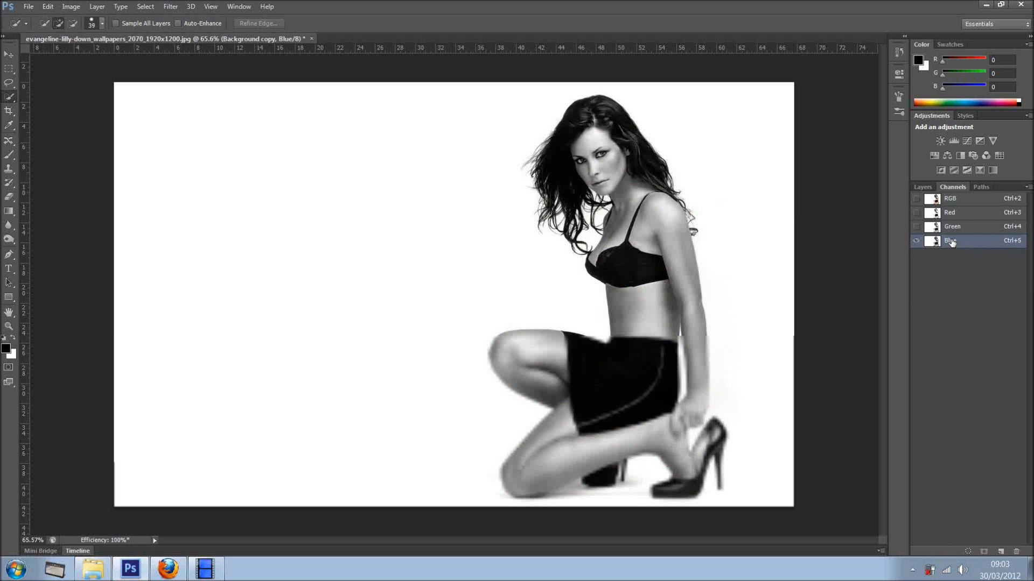
{"action": "left_click", "coordinate": [952, 227]}
{"action": "left_click", "coordinate": [950, 214]}
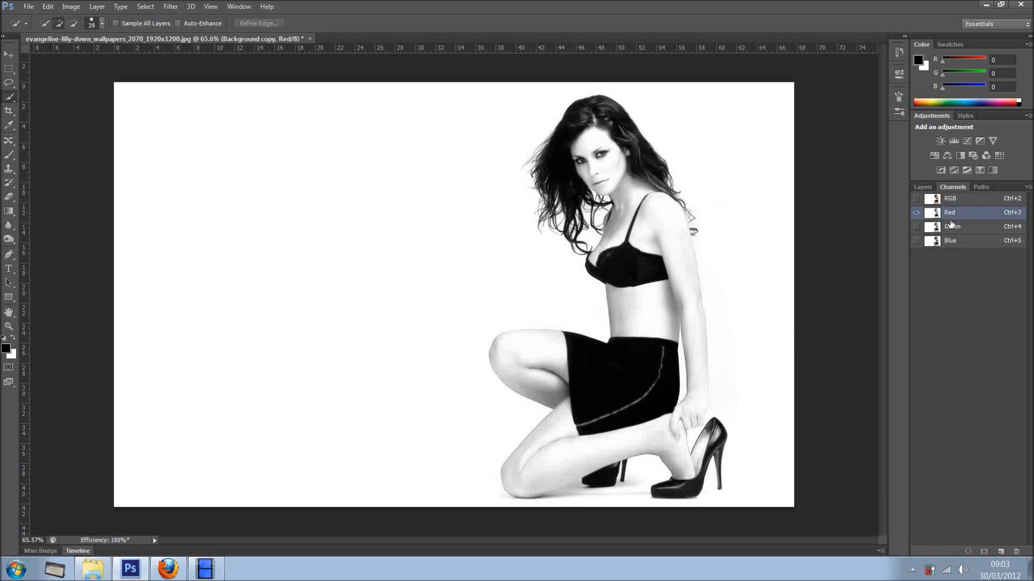
{"action": "left_click", "coordinate": [952, 226]}
Step: Duplicate the Blue channel as a new Blue copy channel
{"action": "left_click", "coordinate": [950, 241]}
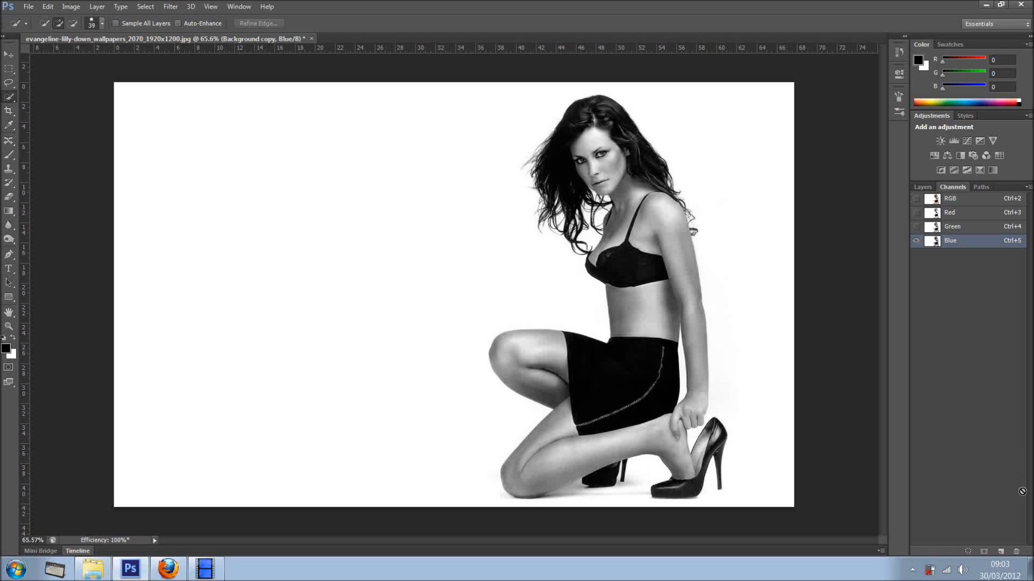
{"action": "left_click_drag", "start_coordinate": [1000, 553], "coordinate": [1000, 553]}
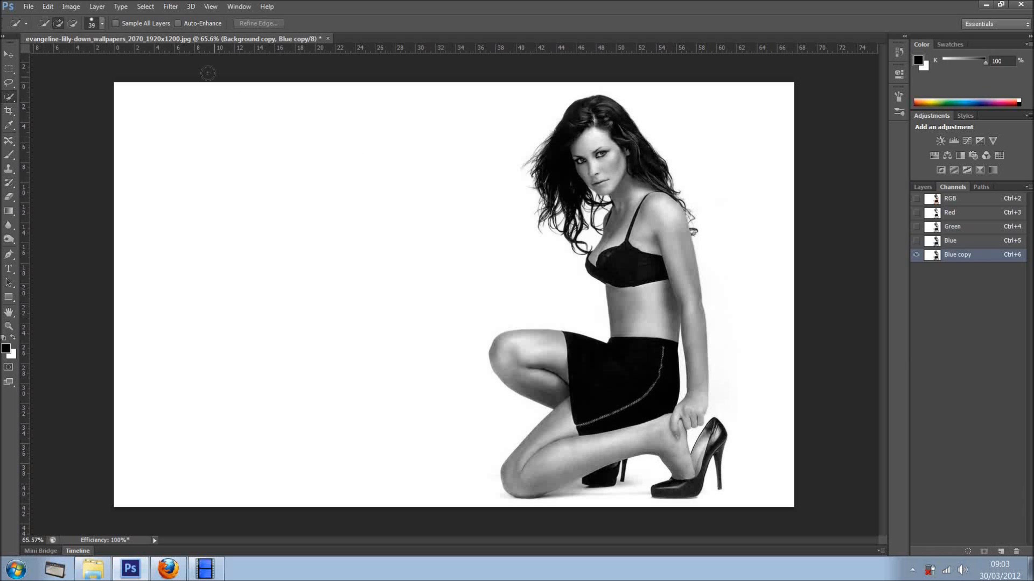
{"action": "left_click", "coordinate": [65, 7]}
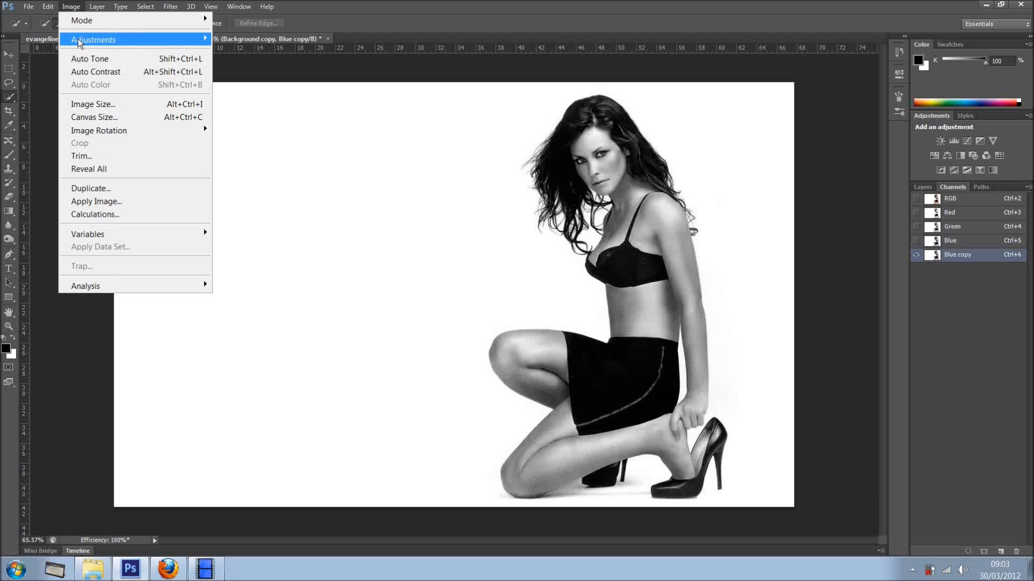
Step: Apply Levels to Blue copy with the black point at 83 and midtones near 0.39
{"action": "mouse_move", "coordinate": [79, 40]}
{"action": "left_click", "coordinate": [245, 52]}
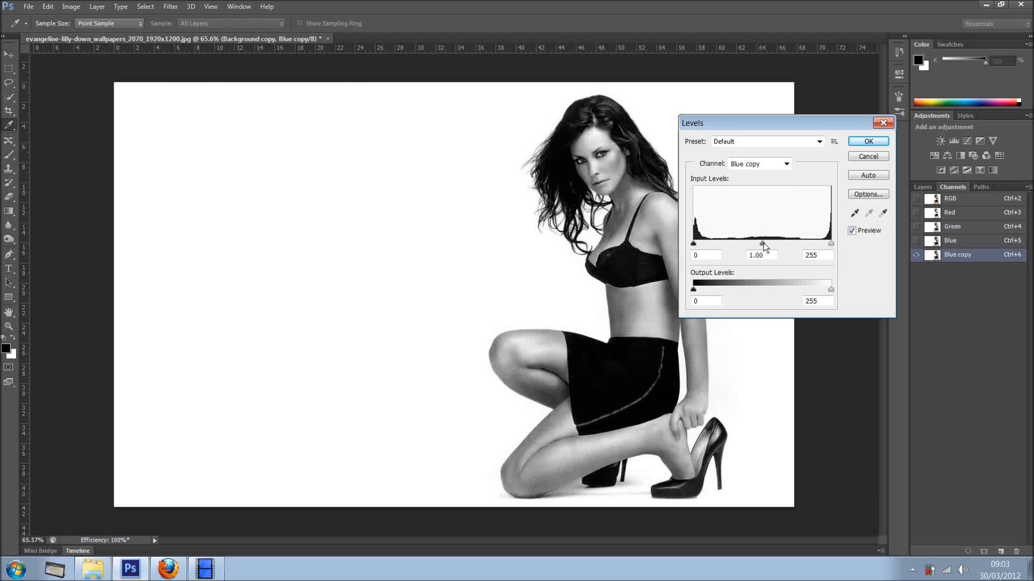
{"action": "left_click_drag", "start_coordinate": [764, 243], "coordinate": [786, 244]}
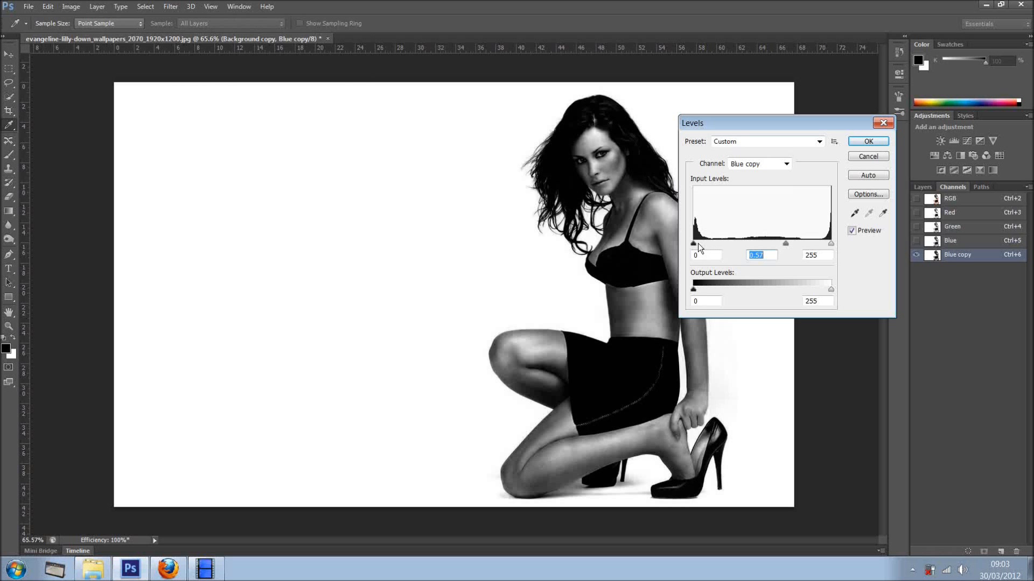
{"action": "left_click_drag", "start_coordinate": [695, 244], "coordinate": [715, 244]}
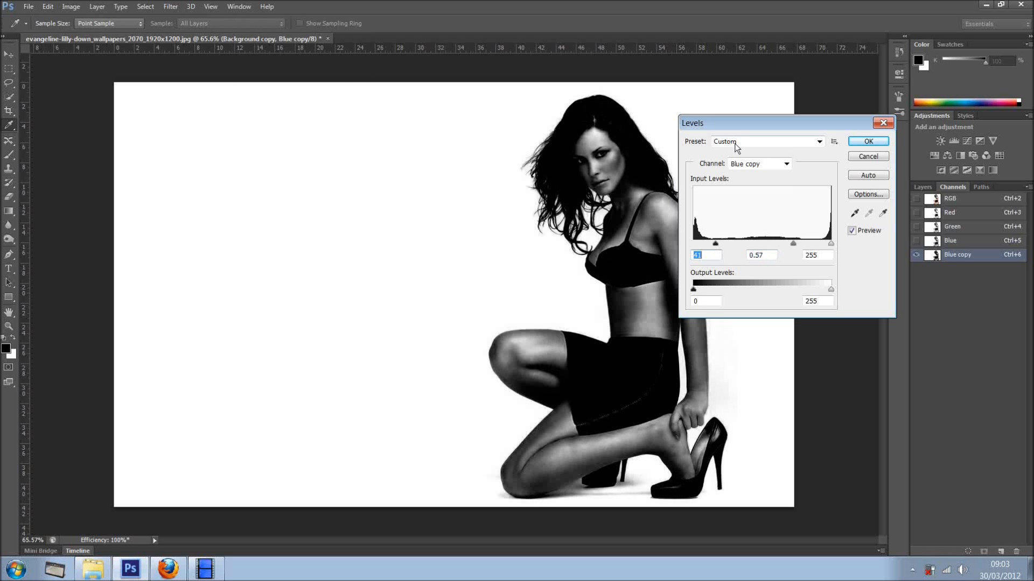
{"action": "left_click_drag", "start_coordinate": [740, 130], "coordinate": [843, 106]}
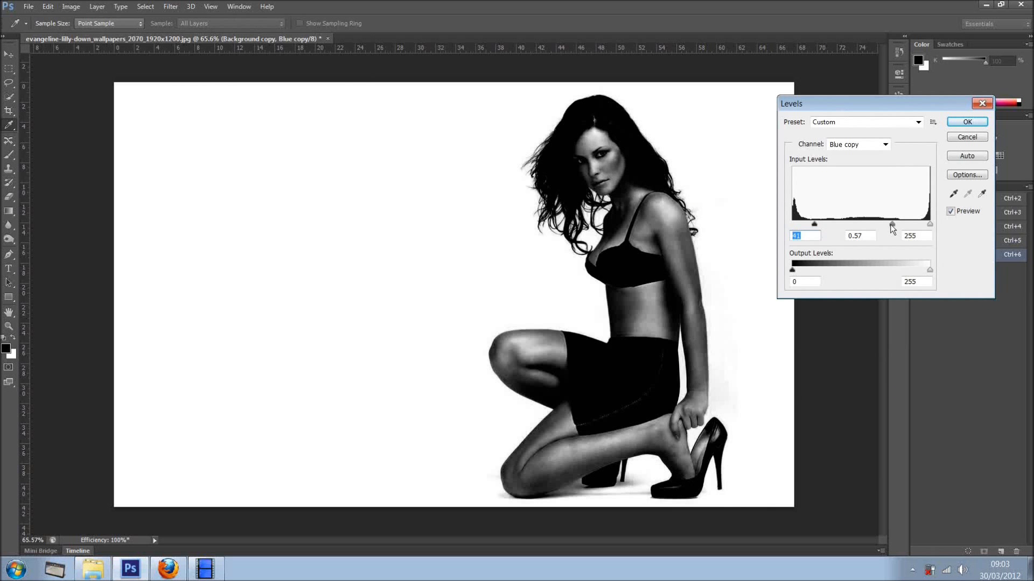
{"action": "left_click_drag", "start_coordinate": [892, 229], "coordinate": [897, 229]}
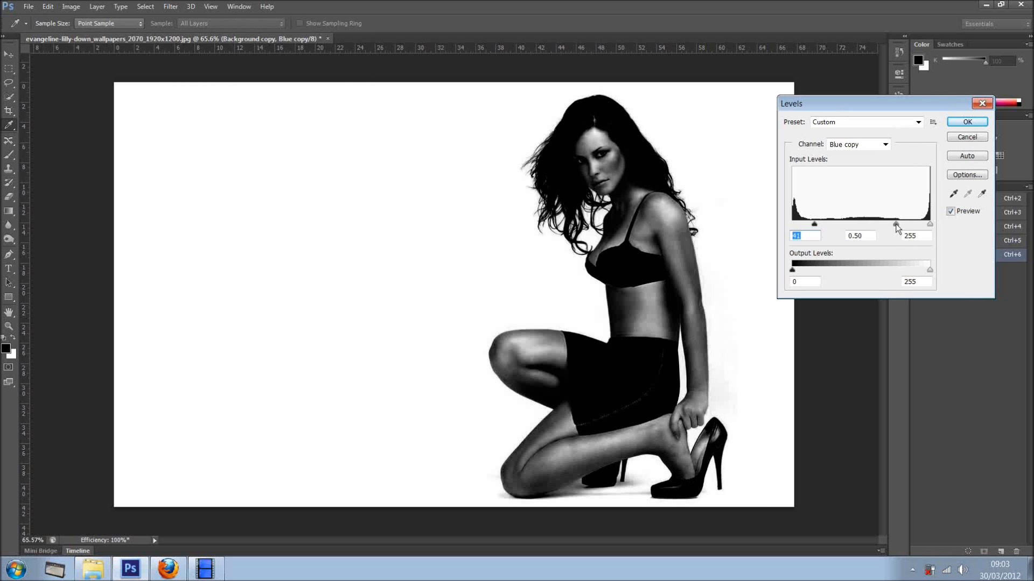
{"action": "left_click_drag", "start_coordinate": [814, 223], "coordinate": [836, 223]}
{"action": "left_click", "coordinate": [836, 223]}
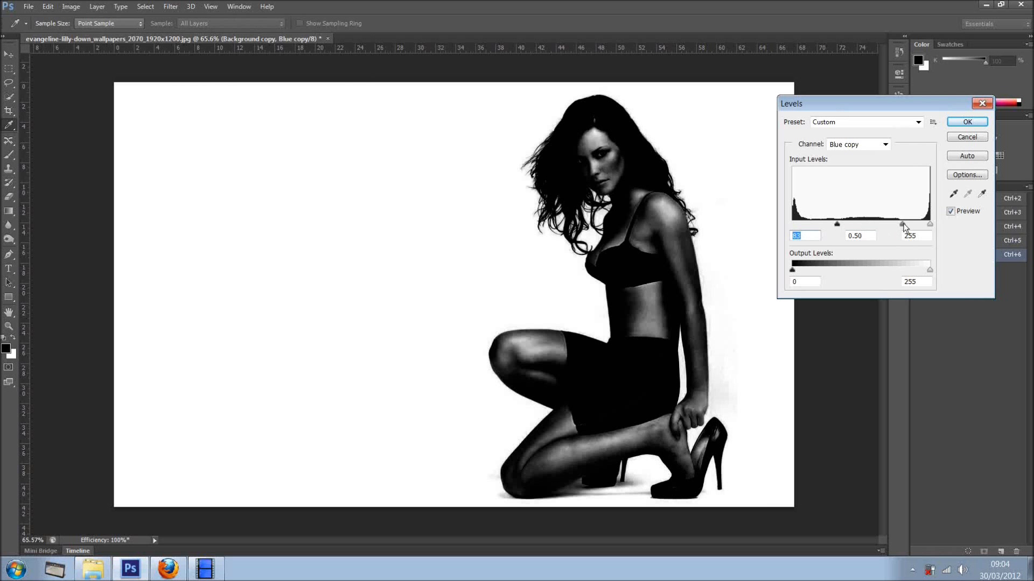
{"action": "left_click_drag", "start_coordinate": [903, 224], "coordinate": [905, 224]}
{"action": "left_click", "coordinate": [966, 122]}
{"action": "key", "text": "w"}
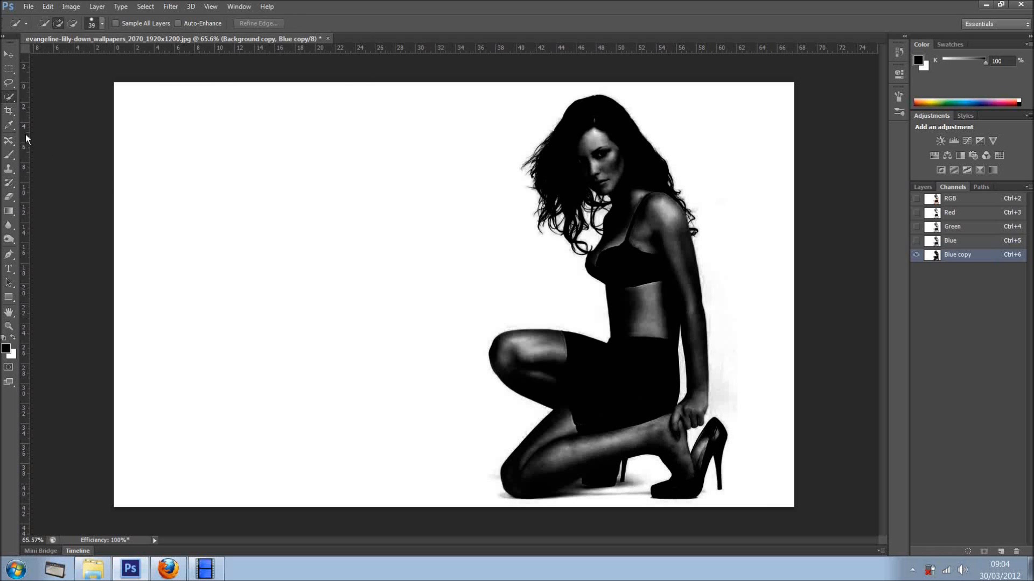
Step: Choose the standard Brush tool with Overlay blending mode
{"action": "left_click", "coordinate": [13, 156]}
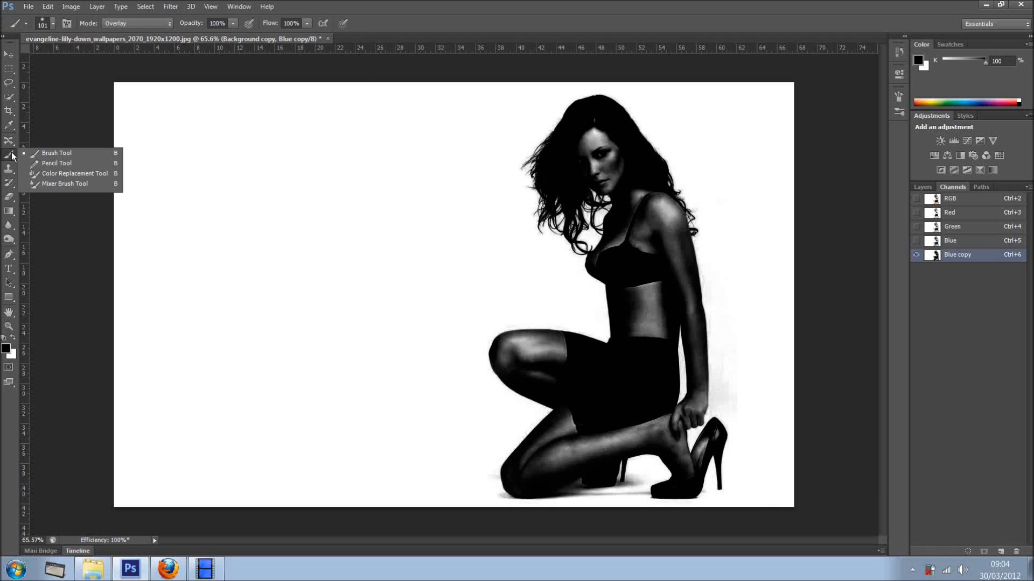
{"action": "left_click", "coordinate": [47, 153]}
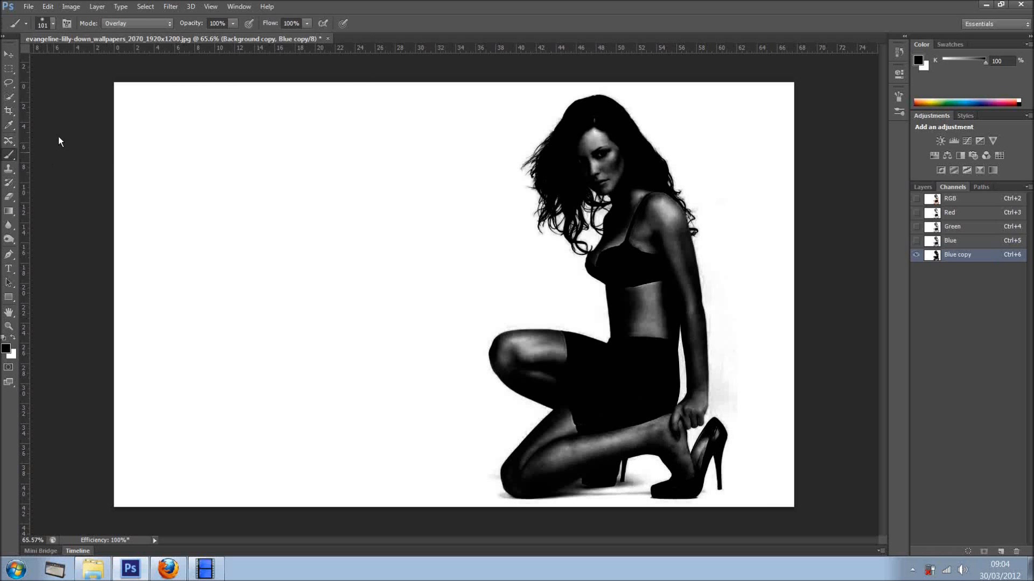
{"action": "left_click", "coordinate": [143, 24]}
{"action": "left_click", "coordinate": [129, 221]}
Step: Paint the face, shoulder, back, thigh and midriff solid black
{"action": "mouse_move", "coordinate": [598, 132]}
{"action": "left_mouse_down"}
{"action": "mouse_move", "coordinate": [589, 168]}
{"action": "mouse_move", "coordinate": [619, 197]}
{"action": "mouse_move", "coordinate": [600, 138]}
{"action": "mouse_move", "coordinate": [600, 167]}
{"action": "mouse_move", "coordinate": [595, 132]}
{"action": "left_mouse_up"}
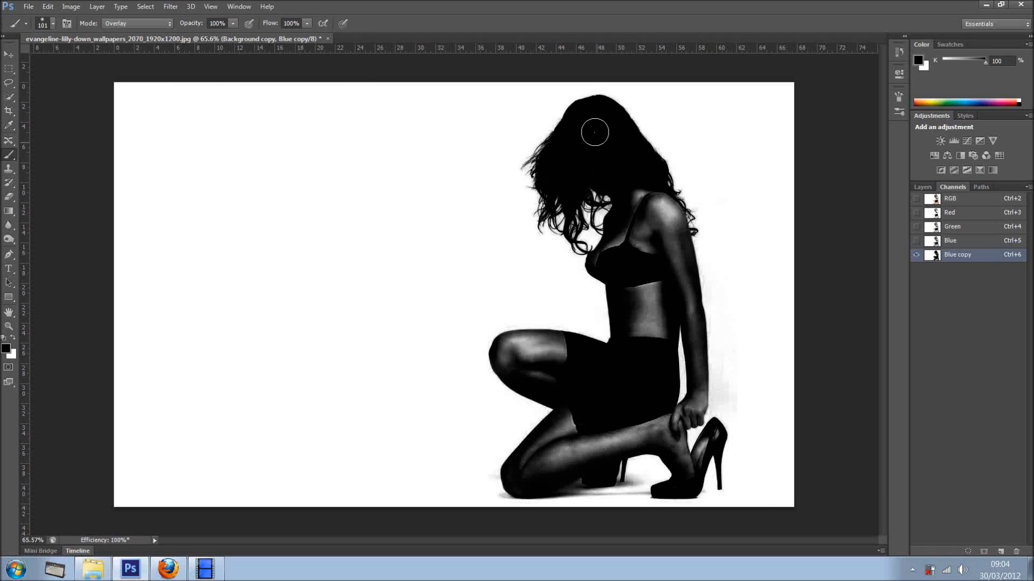
{"action": "mouse_move", "coordinate": [636, 202]}
{"action": "left_mouse_down"}
{"action": "mouse_move", "coordinate": [668, 243]}
{"action": "mouse_move", "coordinate": [669, 208]}
{"action": "mouse_move", "coordinate": [697, 482]}
{"action": "mouse_move", "coordinate": [701, 423]}
{"action": "mouse_move", "coordinate": [498, 461]}
{"action": "mouse_move", "coordinate": [551, 460]}
{"action": "mouse_move", "coordinate": [513, 473]}
{"action": "mouse_move", "coordinate": [612, 451]}
{"action": "mouse_move", "coordinate": [543, 434]}
{"action": "mouse_move", "coordinate": [538, 443]}
{"action": "mouse_move", "coordinate": [577, 354]}
{"action": "mouse_move", "coordinate": [523, 337]}
{"action": "mouse_move", "coordinate": [569, 342]}
{"action": "mouse_move", "coordinate": [512, 345]}
{"action": "mouse_move", "coordinate": [531, 358]}
{"action": "left_mouse_up"}
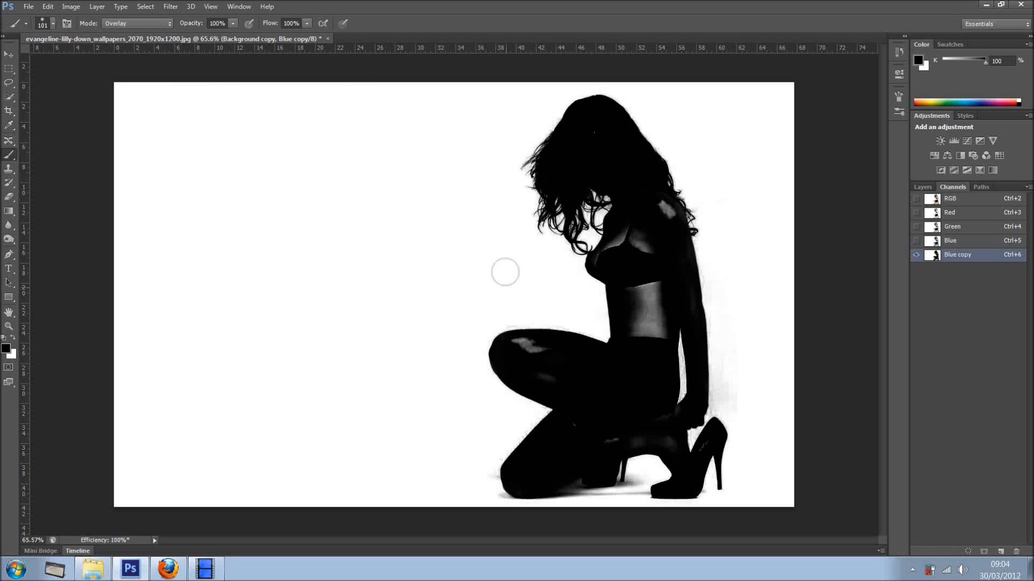
{"action": "mouse_move", "coordinate": [544, 367]}
{"action": "left_mouse_down"}
{"action": "mouse_move", "coordinate": [516, 351]}
{"action": "mouse_move", "coordinate": [541, 350]}
{"action": "mouse_move", "coordinate": [525, 345]}
{"action": "mouse_move", "coordinate": [549, 374]}
{"action": "left_mouse_up"}
{"action": "mouse_move", "coordinate": [638, 340]}
{"action": "left_mouse_down"}
{"action": "mouse_move", "coordinate": [641, 291]}
{"action": "mouse_move", "coordinate": [666, 333]}
{"action": "mouse_move", "coordinate": [638, 246]}
{"action": "mouse_move", "coordinate": [623, 237]}
{"action": "mouse_move", "coordinate": [609, 258]}
{"action": "mouse_move", "coordinate": [635, 203]}
{"action": "mouse_move", "coordinate": [649, 218]}
{"action": "mouse_move", "coordinate": [645, 296]}
{"action": "mouse_move", "coordinate": [665, 218]}
{"action": "mouse_move", "coordinate": [599, 132]}
{"action": "left_mouse_up"}
{"action": "scroll", "coordinate": [599, 132], "scroll_direction": "up", "scroll_amount": 3}
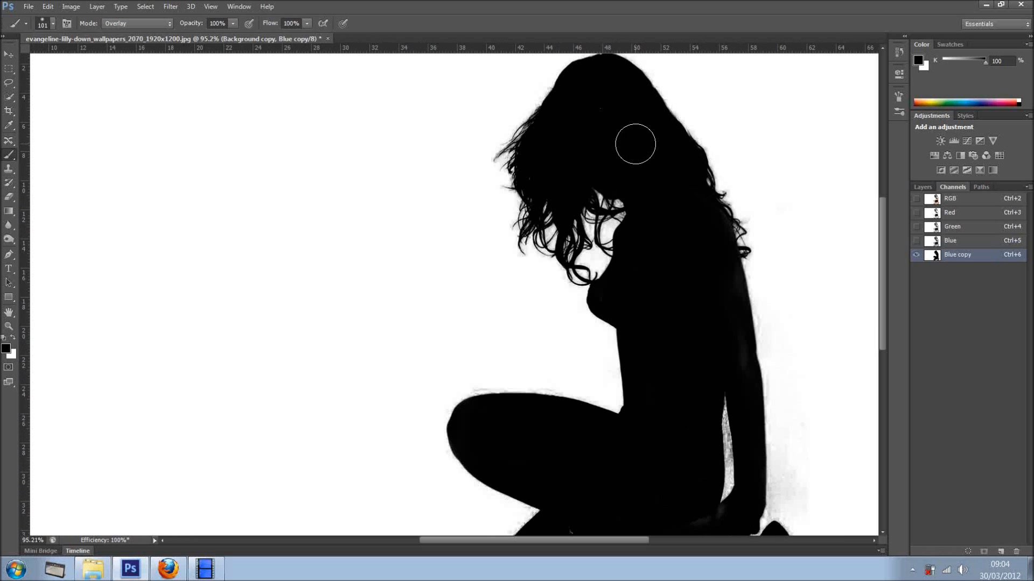
{"action": "scroll", "coordinate": [620, 259], "scroll_direction": "up", "scroll_amount": 3}
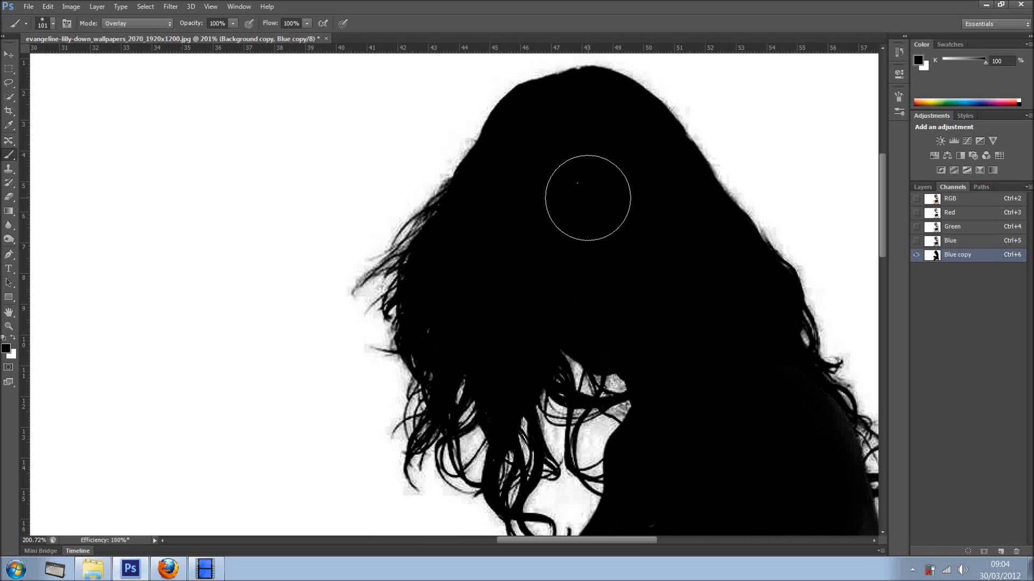
Step: Switch the brush to Normal mode, then back to Overlay blending
{"action": "left_click", "coordinate": [170, 24]}
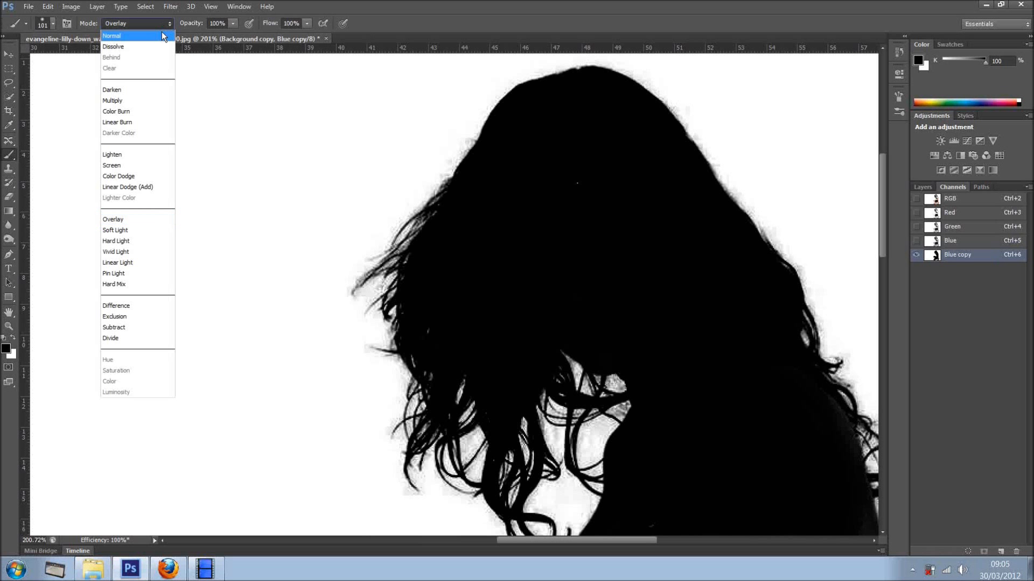
{"action": "left_click", "coordinate": [163, 34]}
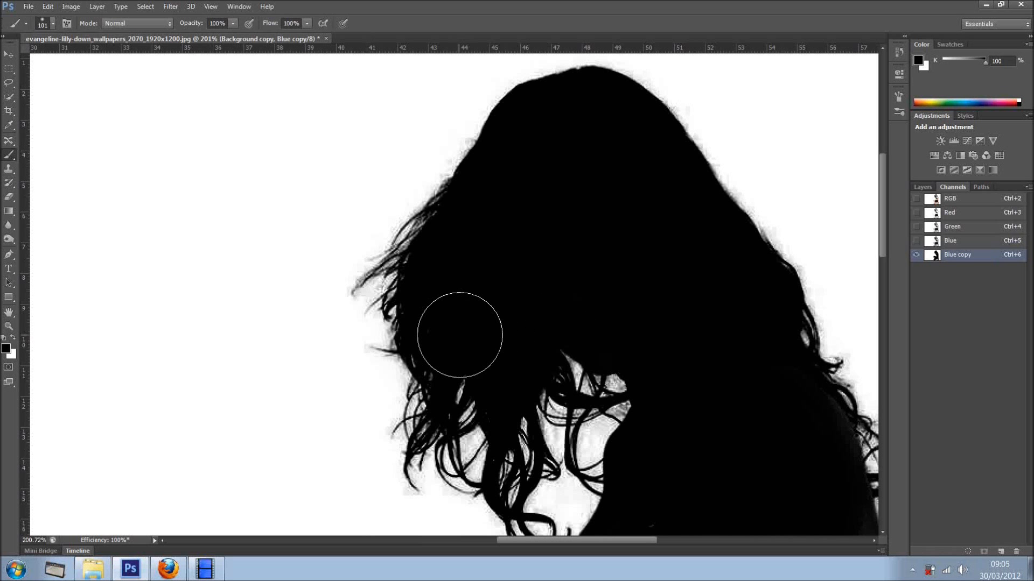
{"action": "scroll", "coordinate": [460, 335], "scroll_direction": "down", "scroll_amount": 5}
{"action": "scroll", "coordinate": [547, 281], "scroll_direction": "up", "scroll_amount": 4}
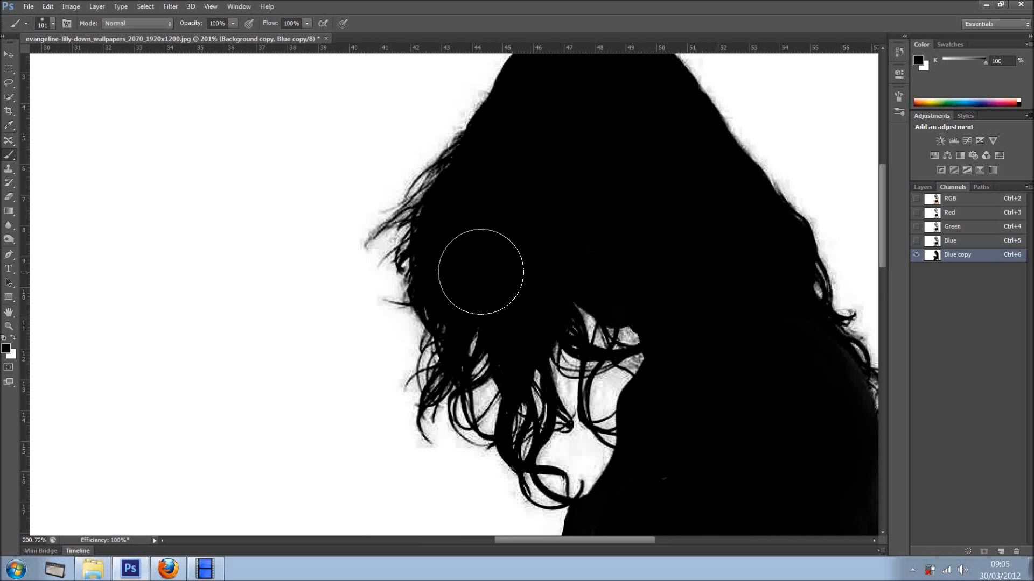
{"action": "left_click_drag", "start_coordinate": [704, 381], "coordinate": [621, 220]}
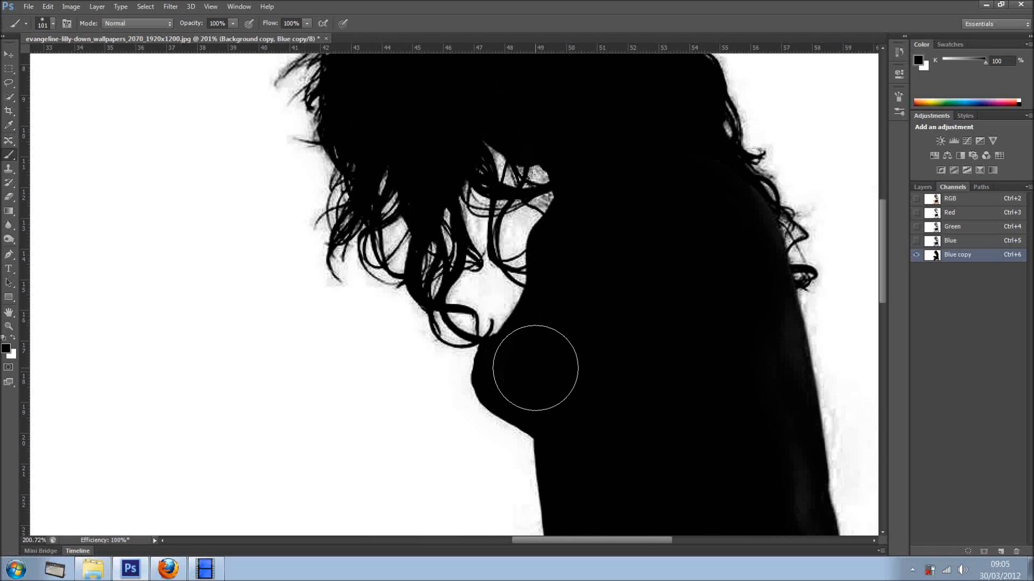
{"action": "left_click", "coordinate": [166, 26]}
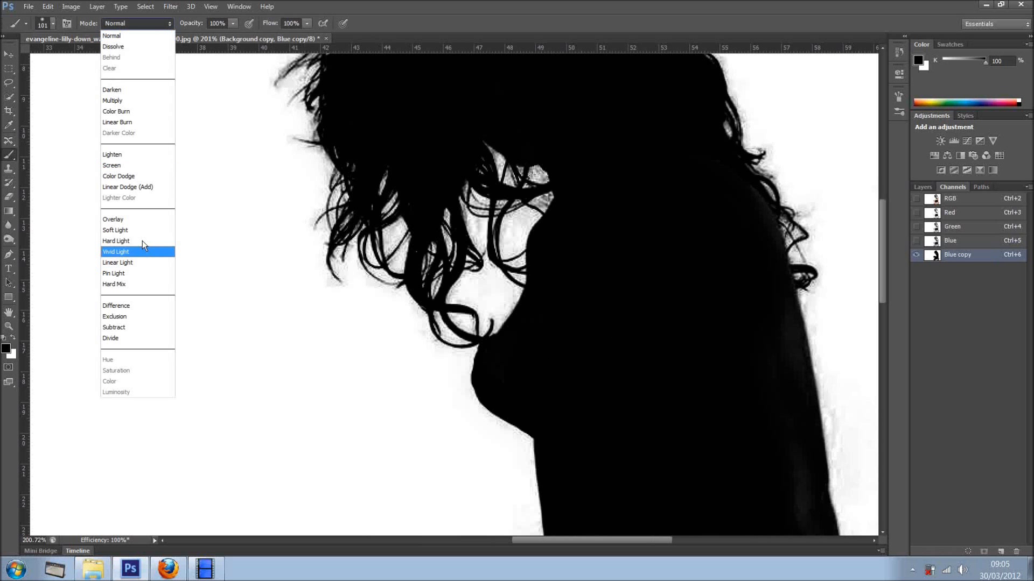
{"action": "left_click", "coordinate": [134, 218]}
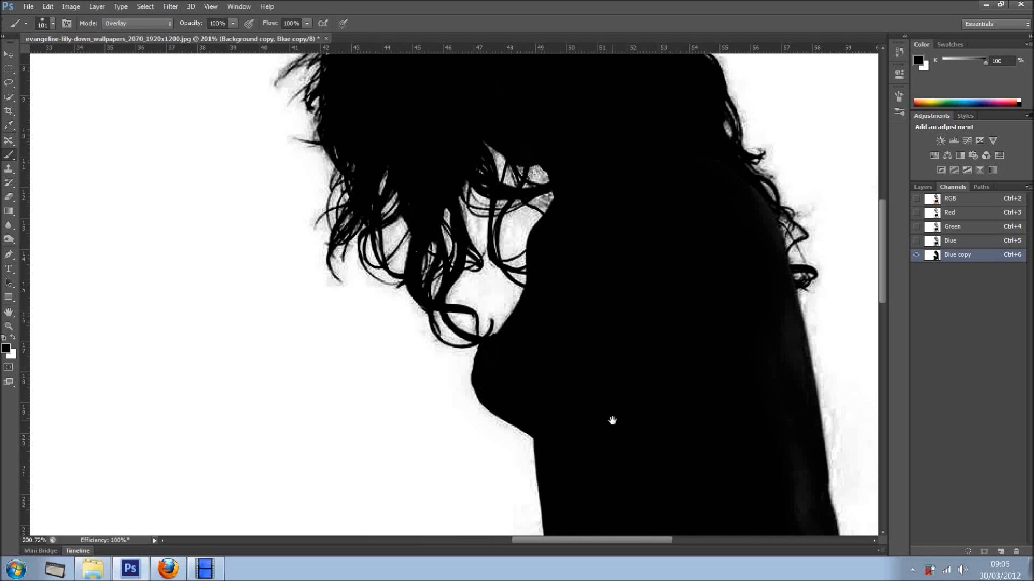
Step: Paint the grey patches near the legs and the streak on the shoe black
{"action": "mouse_move", "coordinate": [634, 444]}
{"action": "left_mouse_down"}
{"action": "mouse_move", "coordinate": [522, 250]}
{"action": "mouse_move", "coordinate": [503, 316]}
{"action": "left_mouse_up"}
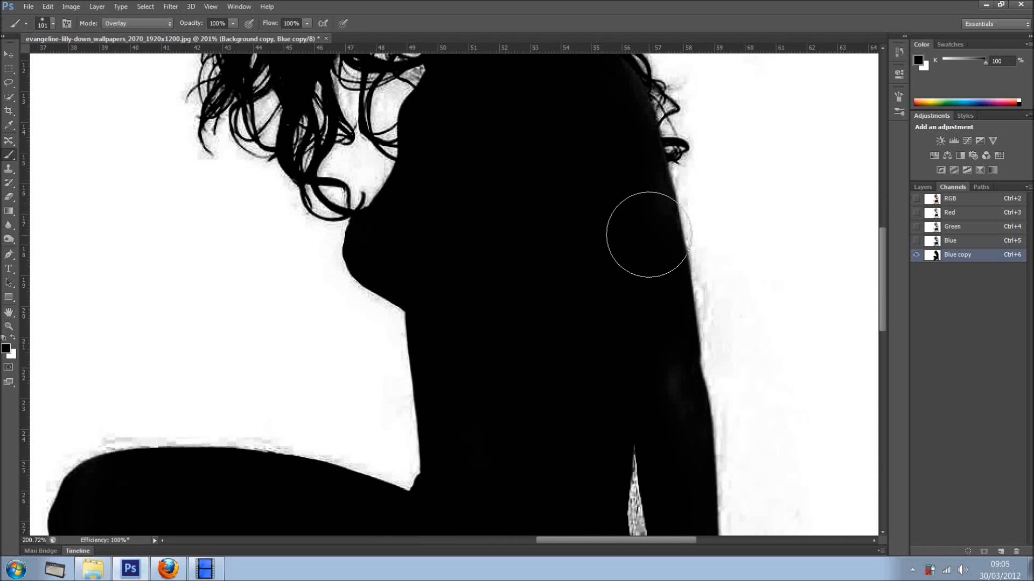
{"action": "left_click_drag", "start_coordinate": [573, 362], "coordinate": [576, 184]}
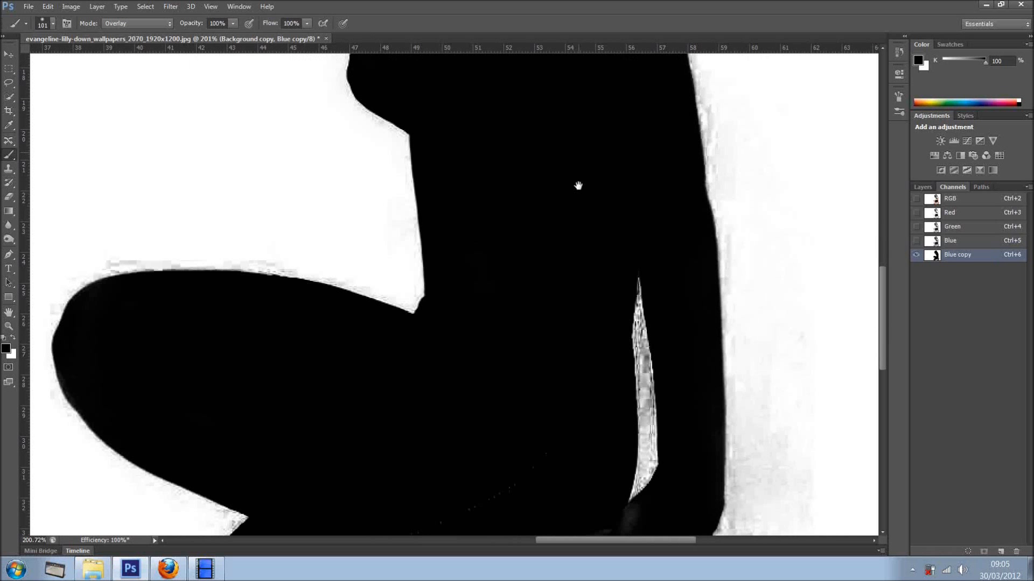
{"action": "left_click_drag", "start_coordinate": [531, 319], "coordinate": [535, 212]}
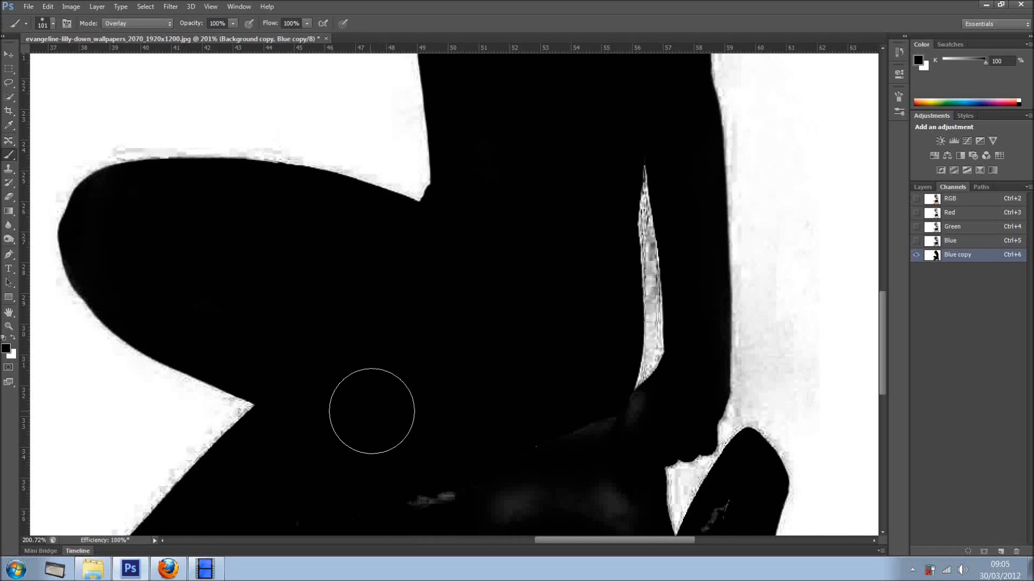
{"action": "left_click_drag", "start_coordinate": [377, 407], "coordinate": [401, 226]}
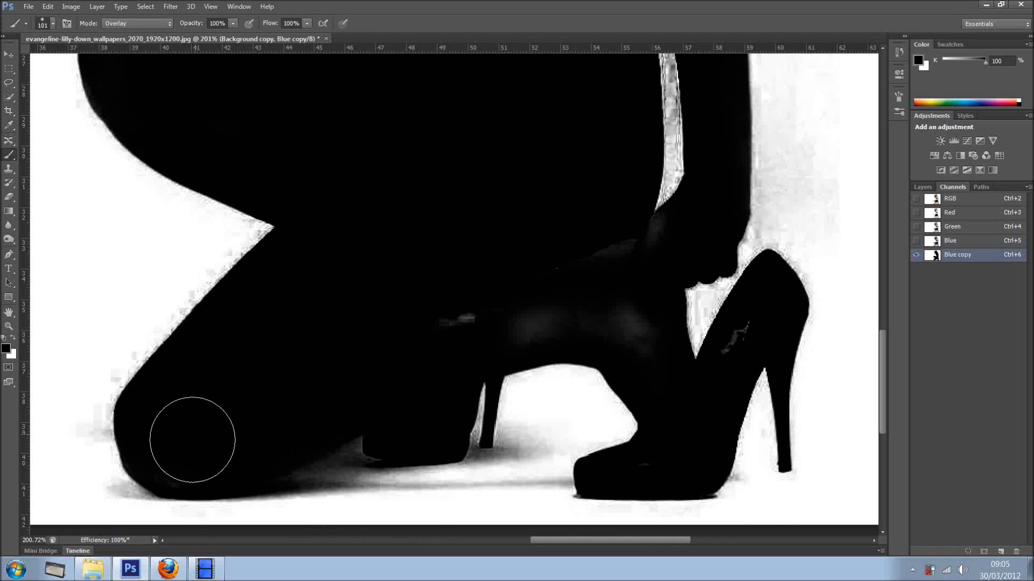
{"action": "mouse_move", "coordinate": [388, 374]}
{"action": "left_mouse_down"}
{"action": "mouse_move", "coordinate": [540, 264]}
{"action": "mouse_move", "coordinate": [526, 294]}
{"action": "mouse_move", "coordinate": [636, 263]}
{"action": "mouse_move", "coordinate": [632, 318]}
{"action": "left_mouse_up"}
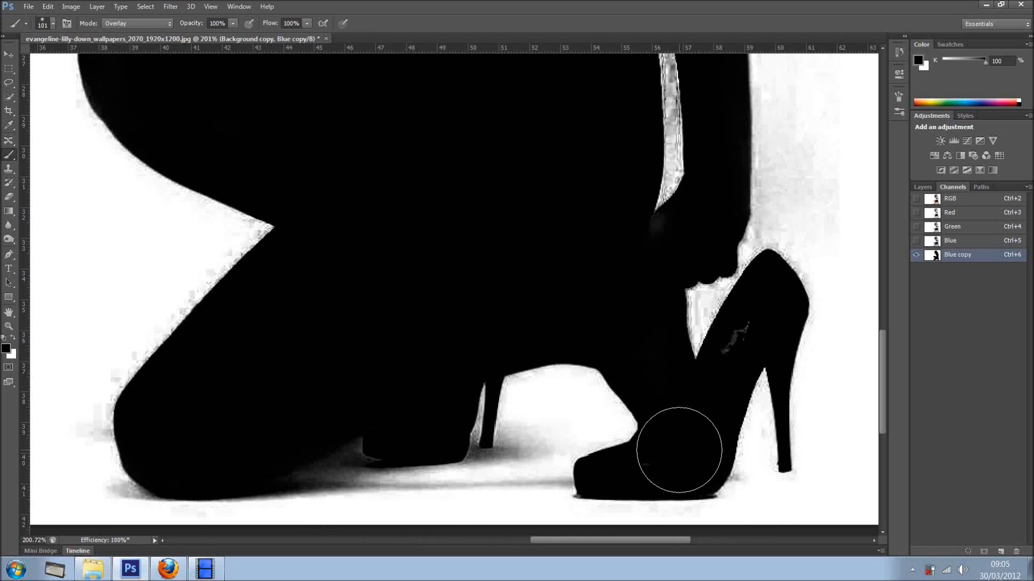
{"action": "mouse_move", "coordinate": [743, 334]}
{"action": "left_mouse_down"}
{"action": "mouse_move", "coordinate": [734, 330]}
{"action": "mouse_move", "coordinate": [750, 323]}
{"action": "mouse_move", "coordinate": [632, 267]}
{"action": "left_mouse_up"}
{"action": "mouse_move", "coordinate": [501, 178]}
{"action": "left_mouse_down"}
{"action": "mouse_move", "coordinate": [434, 341]}
{"action": "mouse_move", "coordinate": [455, 357]}
{"action": "mouse_move", "coordinate": [454, 468]}
{"action": "mouse_move", "coordinate": [484, 335]}
{"action": "left_mouse_up"}
{"action": "key", "text": "ctrl+r"}
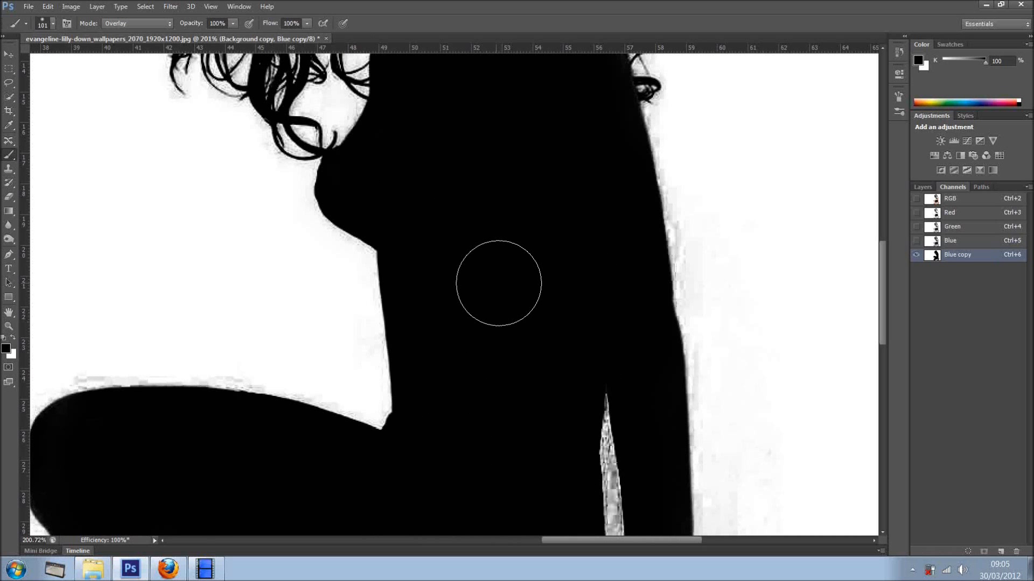
{"action": "scroll", "coordinate": [498, 280], "scroll_direction": "down", "scroll_amount": 2}
{"action": "scroll", "coordinate": [511, 301], "scroll_direction": "down", "scroll_amount": 3}
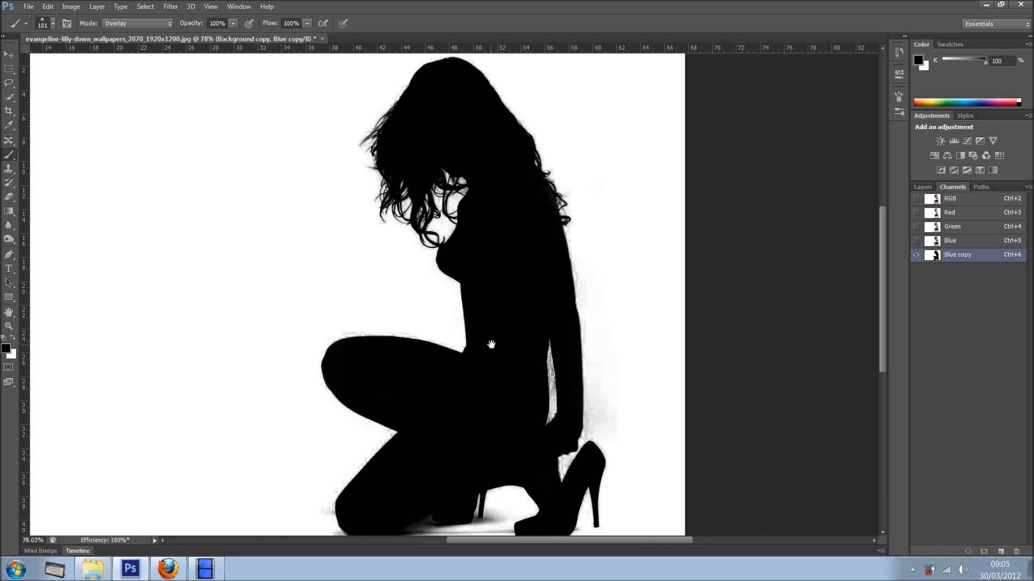
{"action": "left_click_drag", "start_coordinate": [491, 344], "coordinate": [520, 323]}
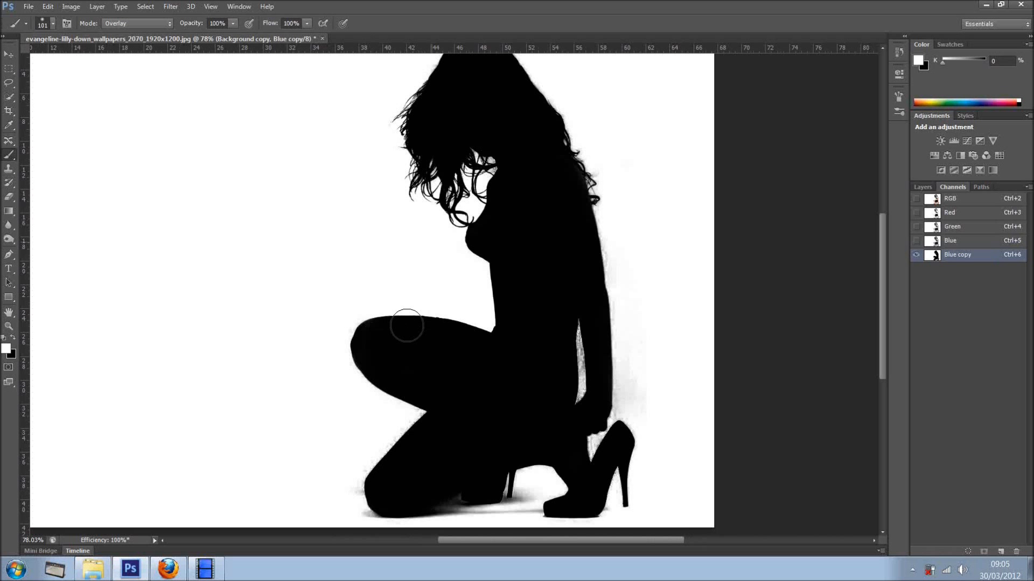
Step: Lighten the grey shadow under the lower shin with white, ending with black as the colour
{"action": "mouse_move", "coordinate": [413, 444]}
{"action": "left_mouse_down"}
{"action": "mouse_move", "coordinate": [368, 487]}
{"action": "mouse_move", "coordinate": [410, 520]}
{"action": "mouse_move", "coordinate": [455, 499]}
{"action": "mouse_move", "coordinate": [445, 505]}
{"action": "mouse_move", "coordinate": [503, 496]}
{"action": "mouse_move", "coordinate": [521, 472]}
{"action": "mouse_move", "coordinate": [556, 502]}
{"action": "mouse_move", "coordinate": [544, 511]}
{"action": "mouse_move", "coordinate": [644, 512]}
{"action": "mouse_move", "coordinate": [614, 389]}
{"action": "mouse_move", "coordinate": [595, 453]}
{"action": "mouse_move", "coordinate": [584, 261]}
{"action": "mouse_move", "coordinate": [608, 245]}
{"action": "mouse_move", "coordinate": [608, 222]}
{"action": "mouse_move", "coordinate": [565, 91]}
{"action": "mouse_move", "coordinate": [568, 186]}
{"action": "mouse_move", "coordinate": [599, 286]}
{"action": "mouse_move", "coordinate": [561, 293]}
{"action": "mouse_move", "coordinate": [593, 395]}
{"action": "mouse_move", "coordinate": [585, 316]}
{"action": "mouse_move", "coordinate": [587, 411]}
{"action": "mouse_move", "coordinate": [580, 270]}
{"action": "left_mouse_up"}
{"action": "key", "text": "x"}
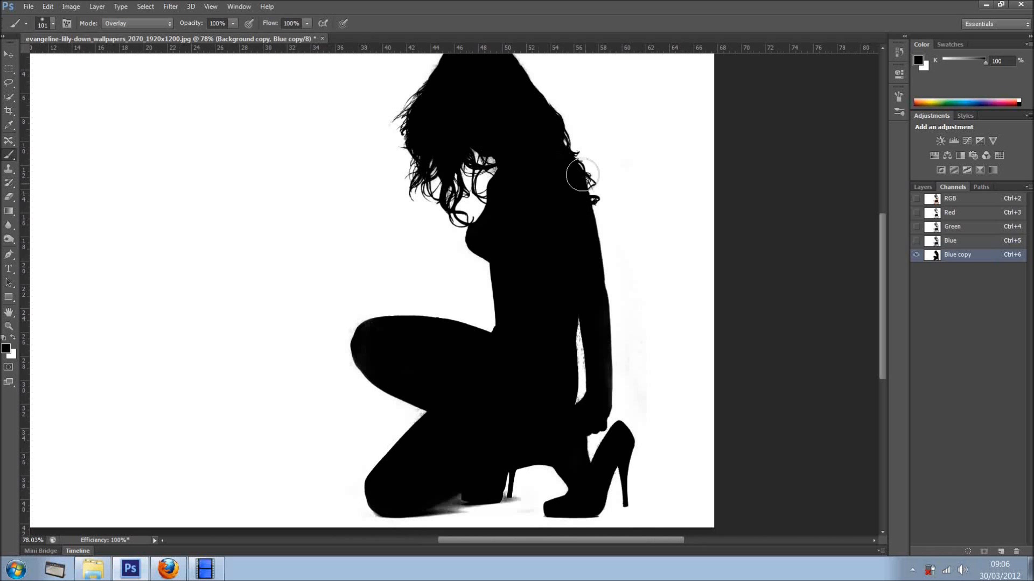
{"action": "key", "text": "x"}
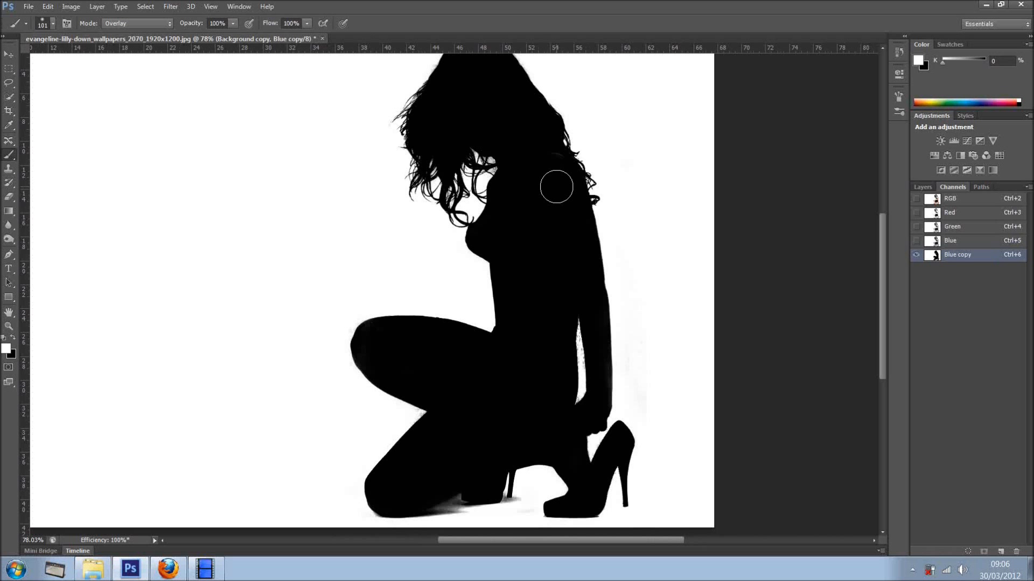
{"action": "key", "text": "x"}
{"action": "left_click_drag", "start_coordinate": [590, 392], "coordinate": [549, 287]}
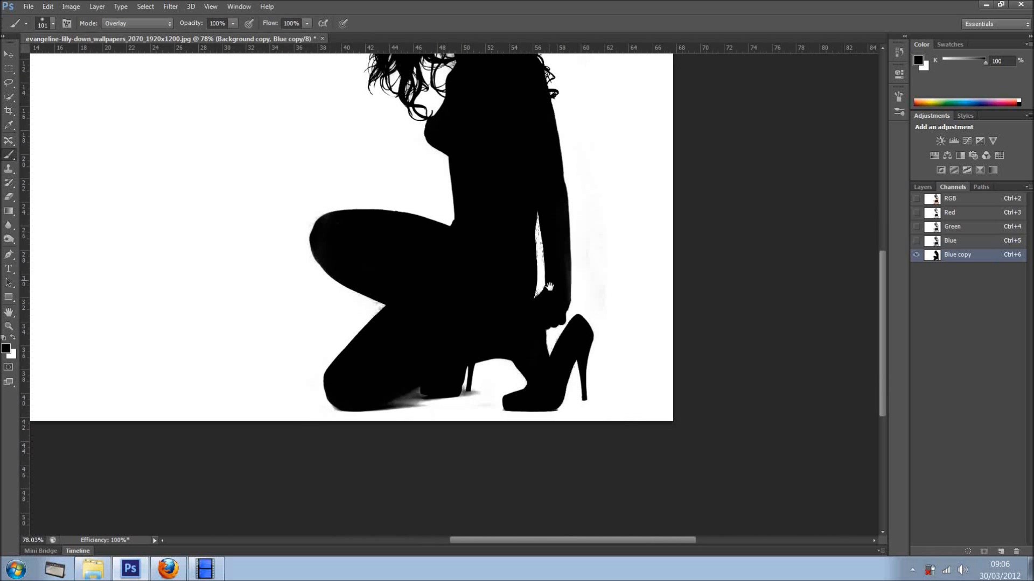
{"action": "scroll", "coordinate": [549, 287], "scroll_direction": "up", "scroll_amount": 6}
Step: Shrink the brush to 25 px and paint white over specks in the arm-torso sliver
{"action": "scroll", "coordinate": [573, 365], "scroll_direction": "up", "scroll_amount": 2}
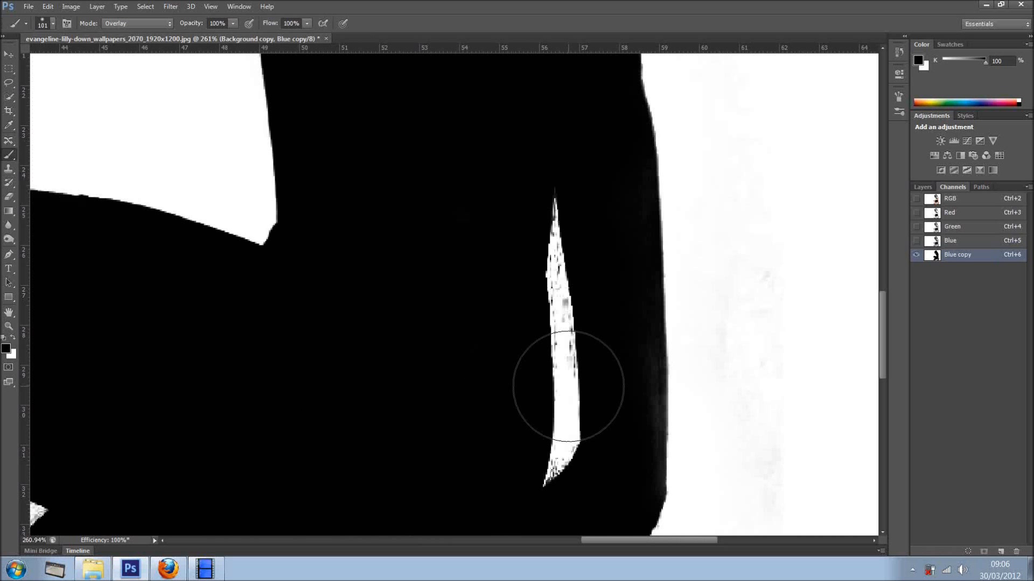
{"action": "key", "text": "bracketleft"}
{"action": "key", "text": "bracketleft"}
{"action": "key", "text": "bracketleft"}
{"action": "key", "text": "bracketleft"}
{"action": "key", "text": "bracketleft"}
{"action": "key", "text": "bracketleft"}
{"action": "key", "text": "bracketleft"}
{"action": "key", "text": "bracketleft"}
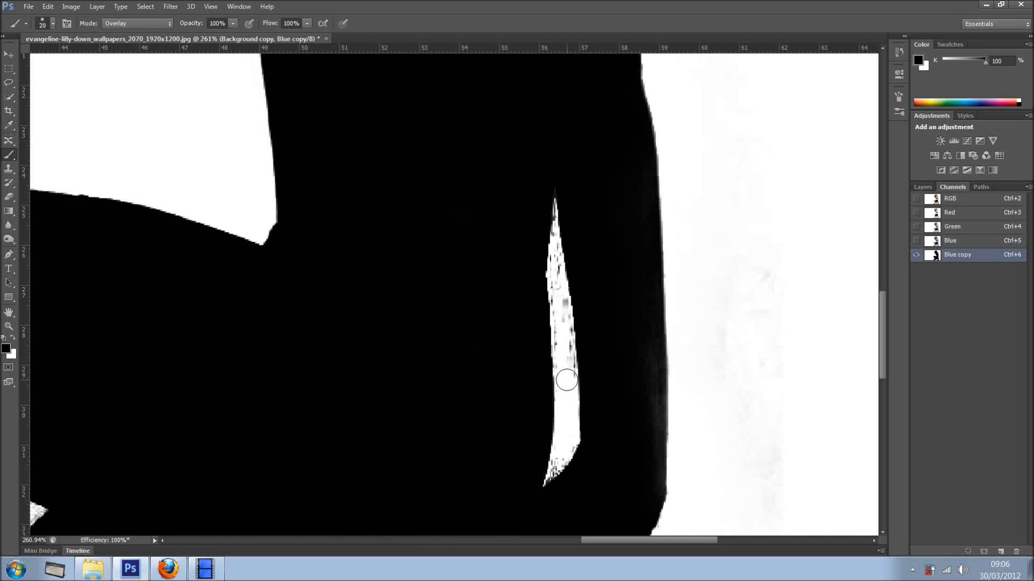
{"action": "key", "text": "x"}
{"action": "mouse_move", "coordinate": [565, 381]}
{"action": "left_mouse_down"}
{"action": "mouse_move", "coordinate": [564, 328]}
{"action": "mouse_move", "coordinate": [554, 330]}
{"action": "mouse_move", "coordinate": [567, 393]}
{"action": "mouse_move", "coordinate": [550, 242]}
{"action": "mouse_move", "coordinate": [560, 444]}
{"action": "mouse_move", "coordinate": [570, 362]}
{"action": "left_mouse_up"}
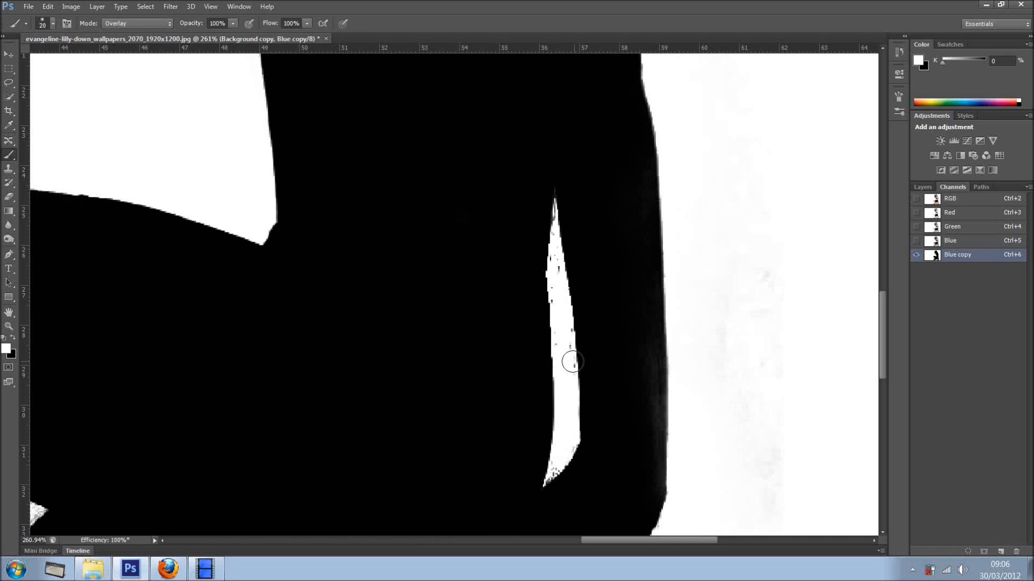
Step: Set the brush to Normal mode, 98% hardness and 10 px size
{"action": "left_click", "coordinate": [153, 28]}
{"action": "left_click", "coordinate": [147, 35]}
{"action": "left_click", "coordinate": [560, 299]}
{"action": "right_click", "coordinate": [561, 299]}
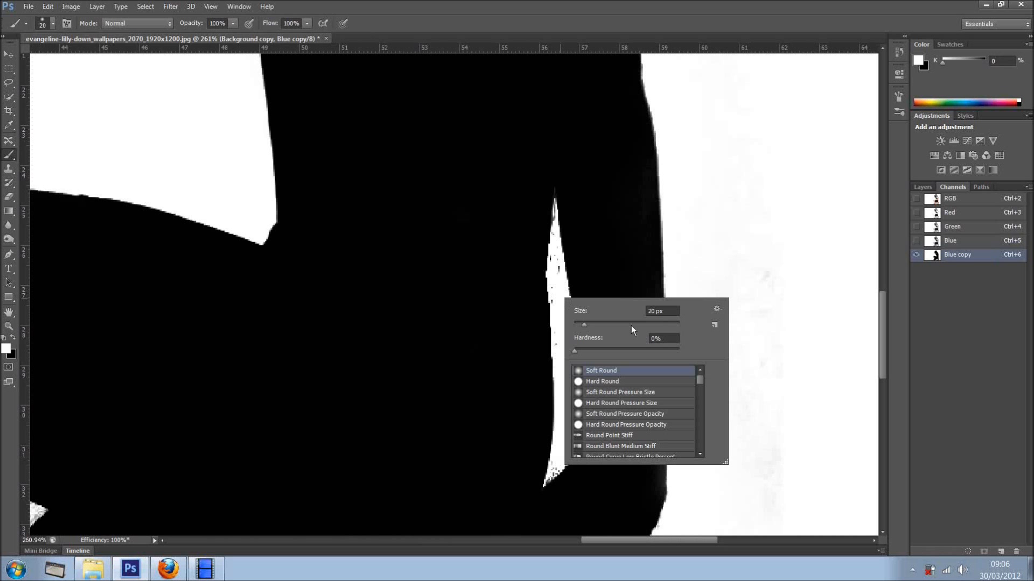
{"action": "left_click_drag", "start_coordinate": [634, 347], "coordinate": [677, 349]}
{"action": "key", "text": "Return"}
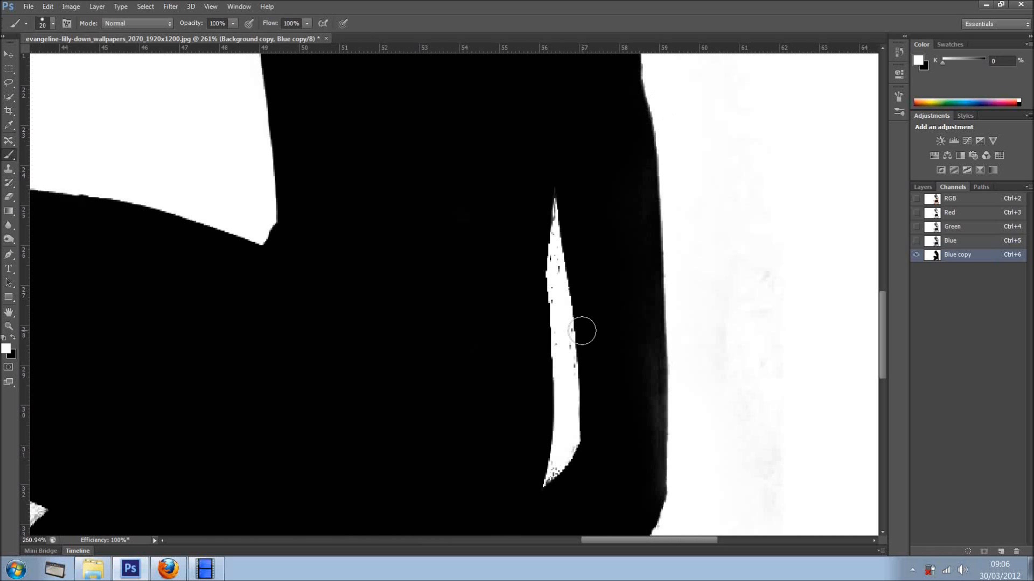
{"action": "key", "text": "bracketleft"}
Step: Paint out the remaining specks, fit the image, and load Blue copy as a selection
{"action": "left_click_drag", "start_coordinate": [568, 369], "coordinate": [555, 254]}
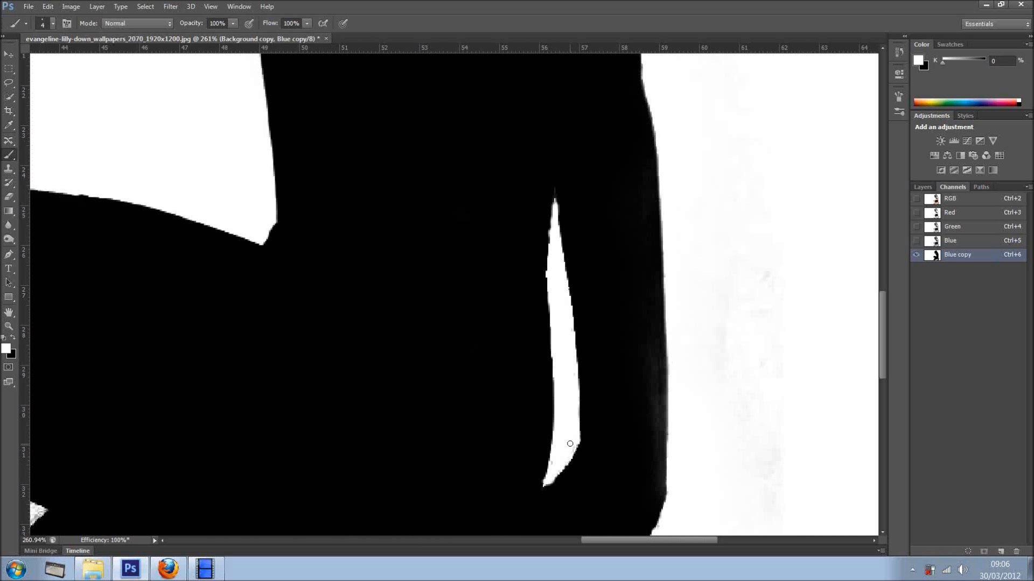
{"action": "key", "text": "ctrl+0"}
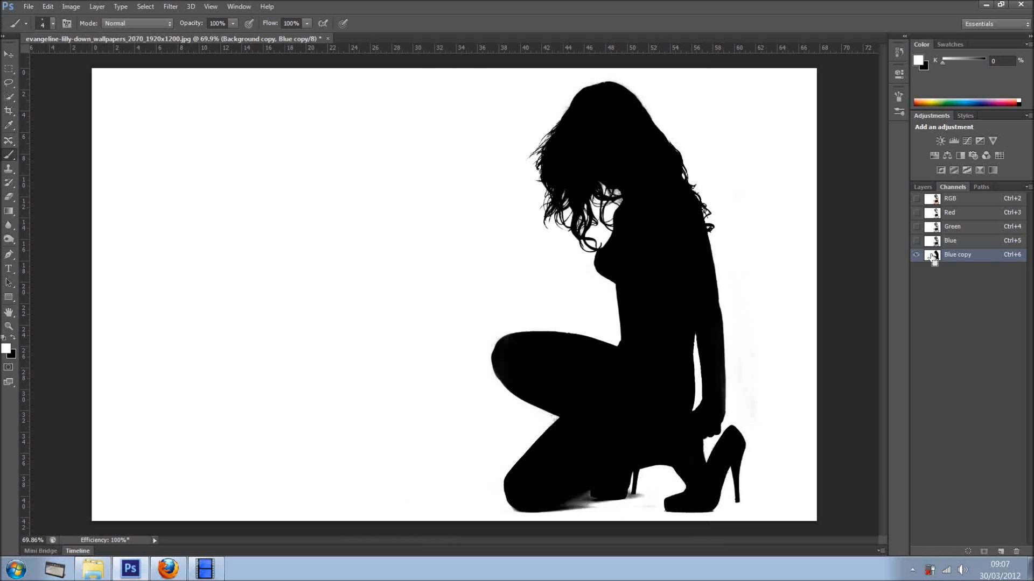
{"action": "left_click", "coordinate": [933, 256], "text": "ctrl"}
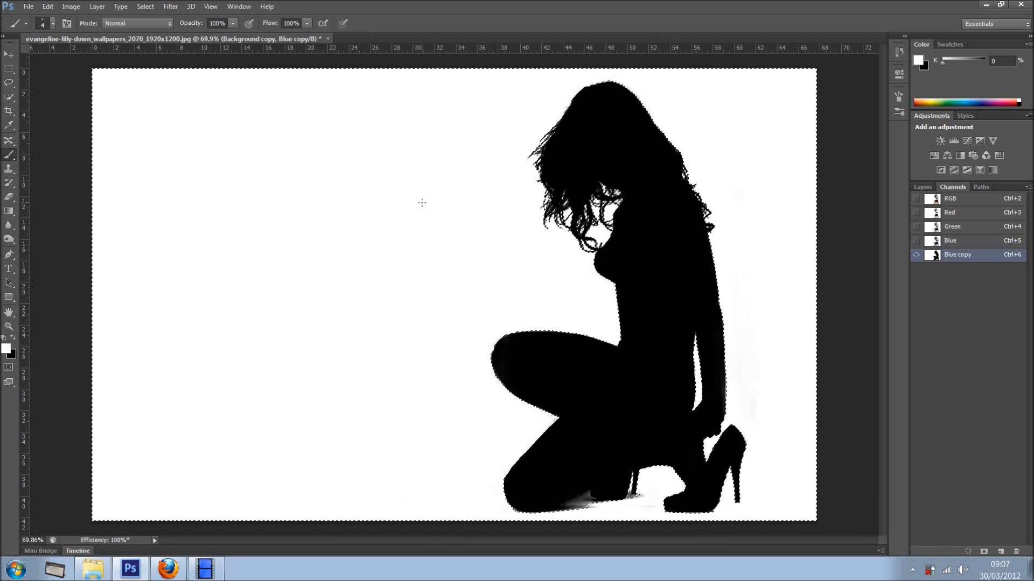
Step: Select the Background copy layer and add a layer mask from the silhouette selection
{"action": "left_click", "coordinate": [922, 187]}
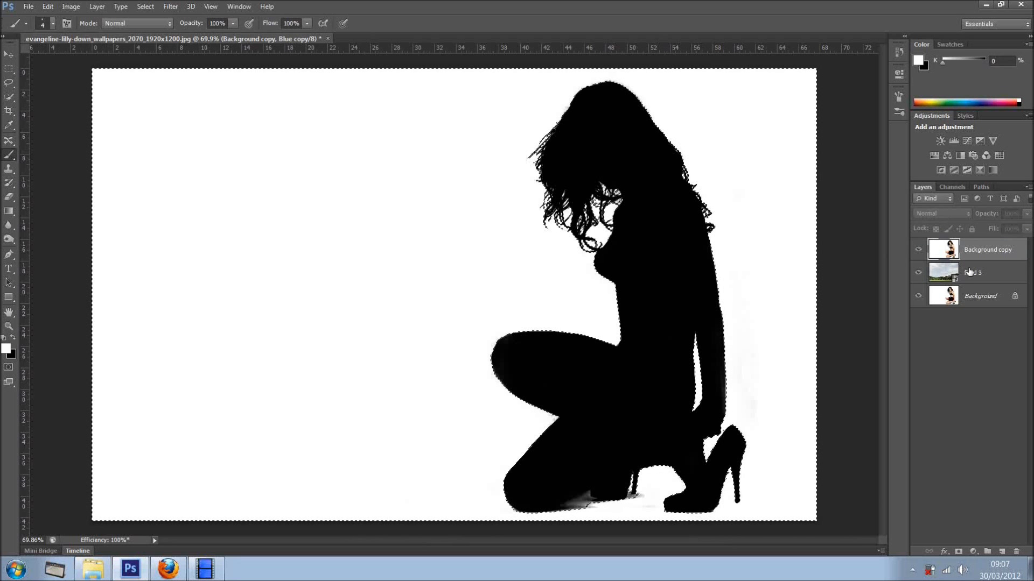
{"action": "left_click", "coordinate": [987, 249]}
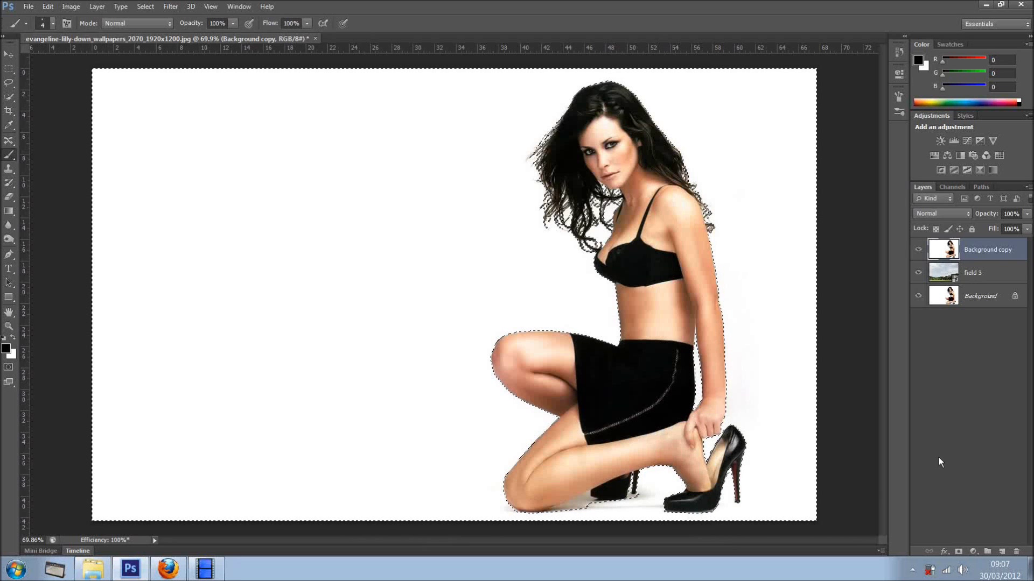
{"action": "left_click", "coordinate": [958, 551]}
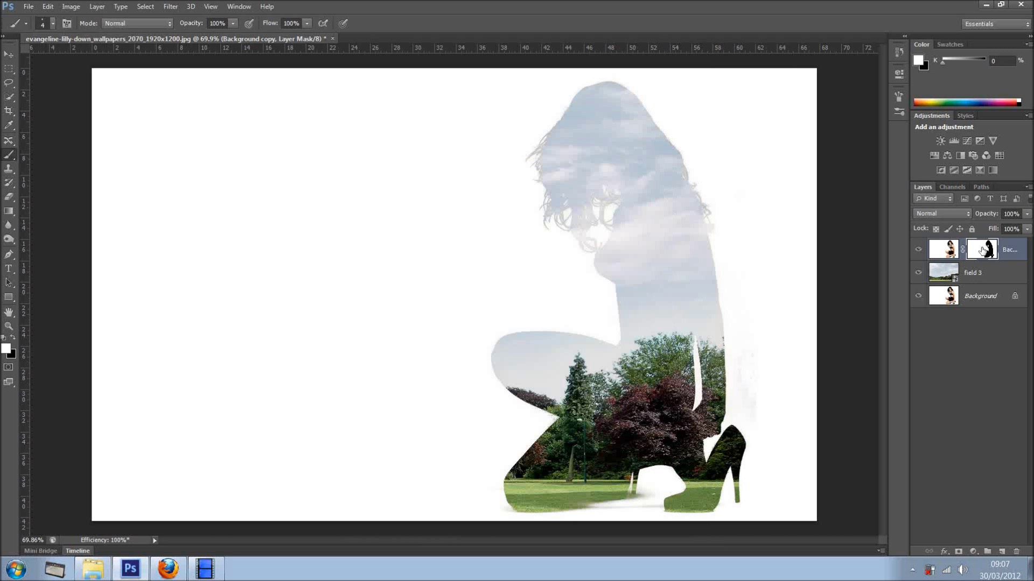
Step: Redo the layer mask on Background copy and invert it with Ctrl+I
{"action": "key", "text": "ctrl+z"}
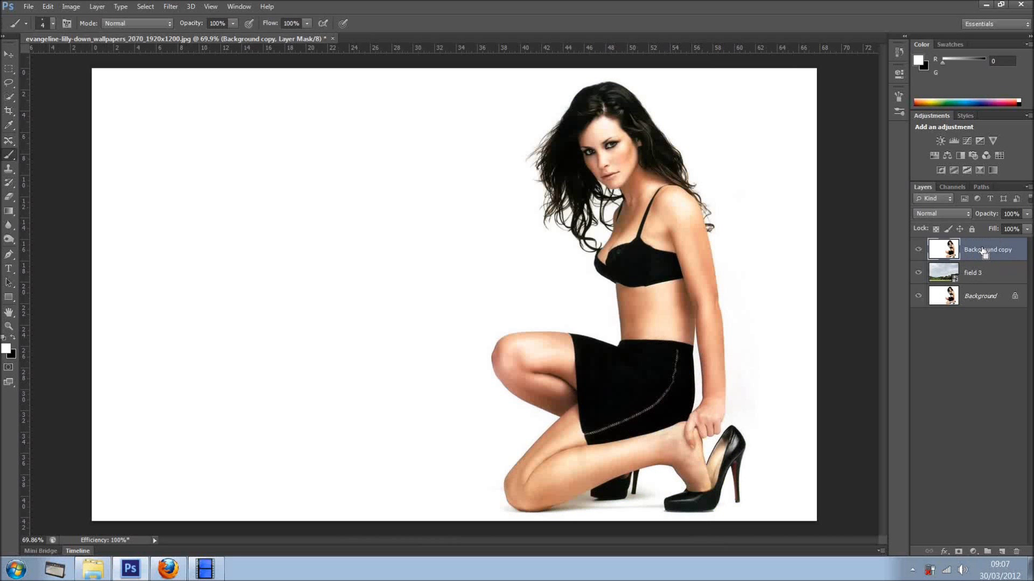
{"action": "left_click", "coordinate": [144, 7]}
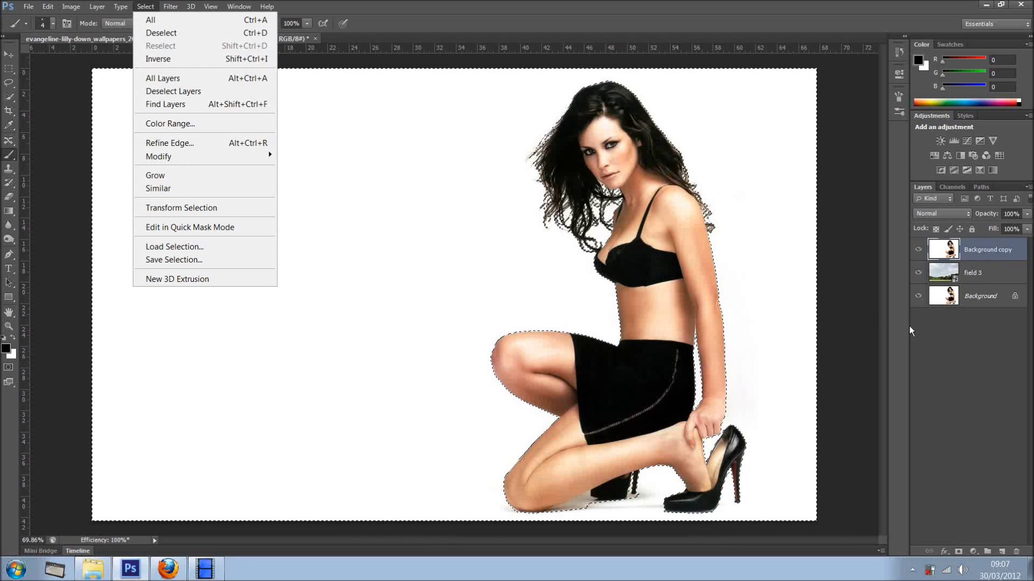
{"action": "left_click", "coordinate": [942, 326]}
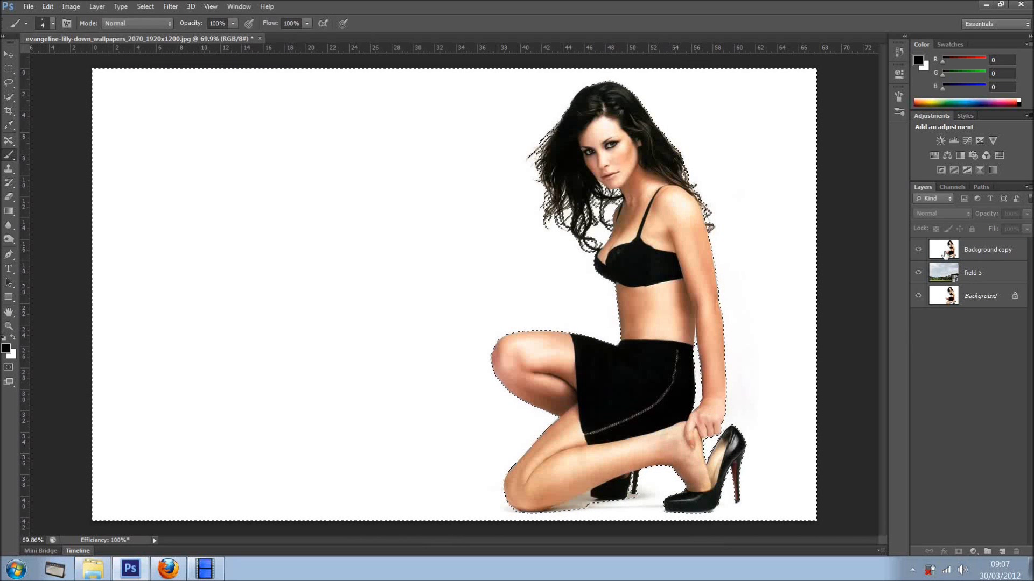
{"action": "left_click", "coordinate": [945, 254]}
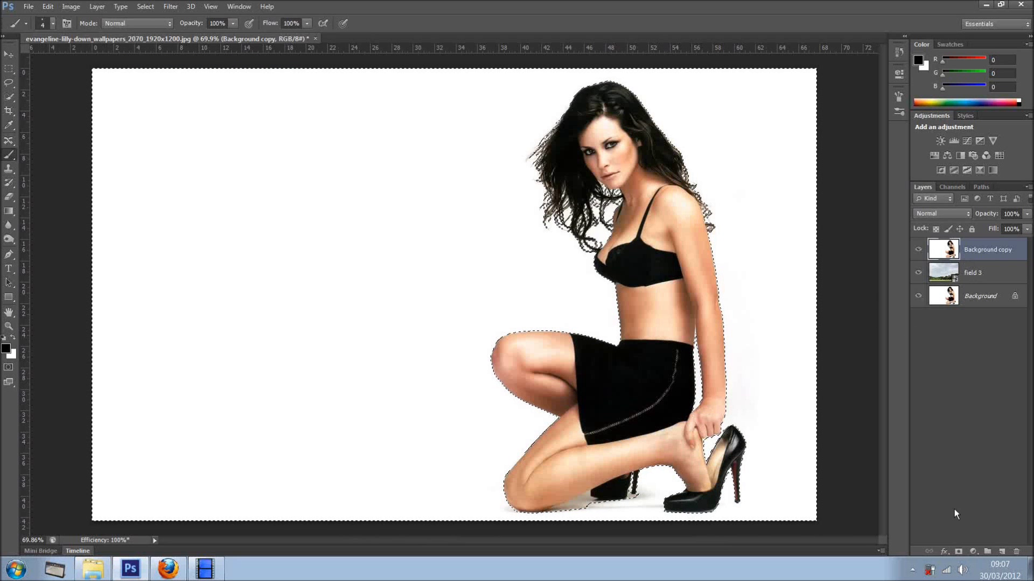
{"action": "left_click", "coordinate": [959, 550], "text": "alt"}
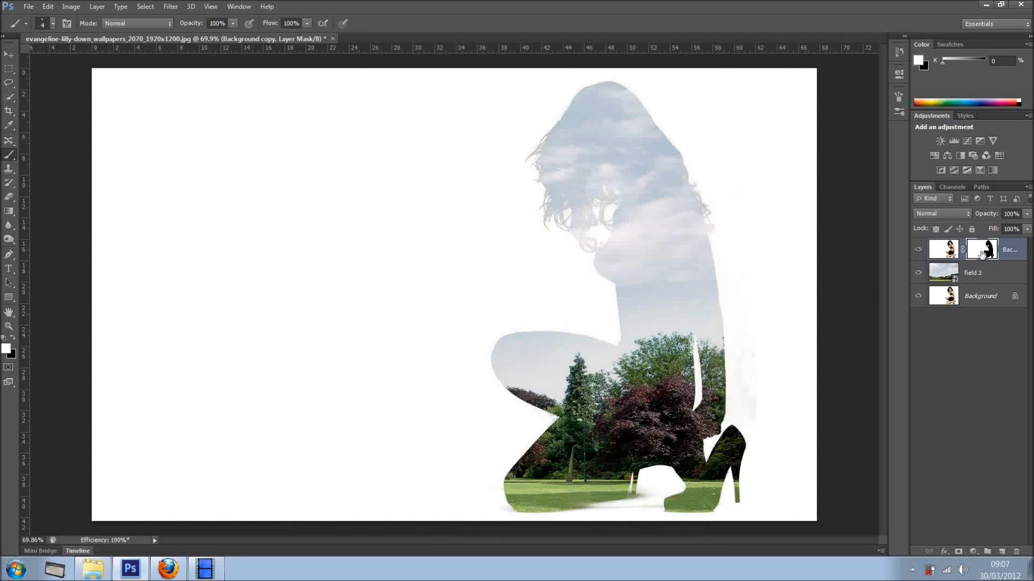
{"action": "key", "text": "ctrl+i"}
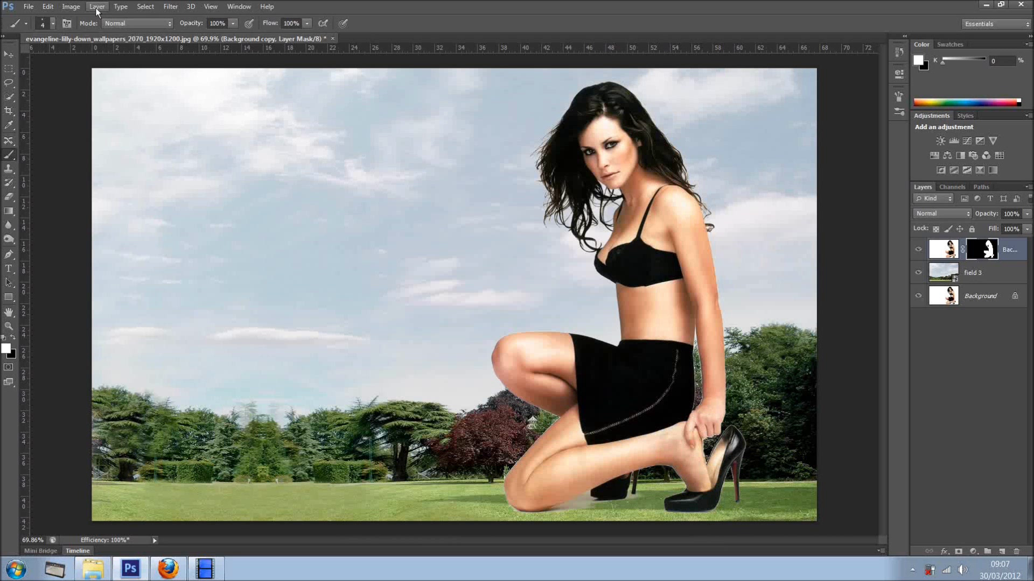
Step: Invert the mask via Image > Adjustments > Invert, then back so the woman shows
{"action": "left_click", "coordinate": [71, 6]}
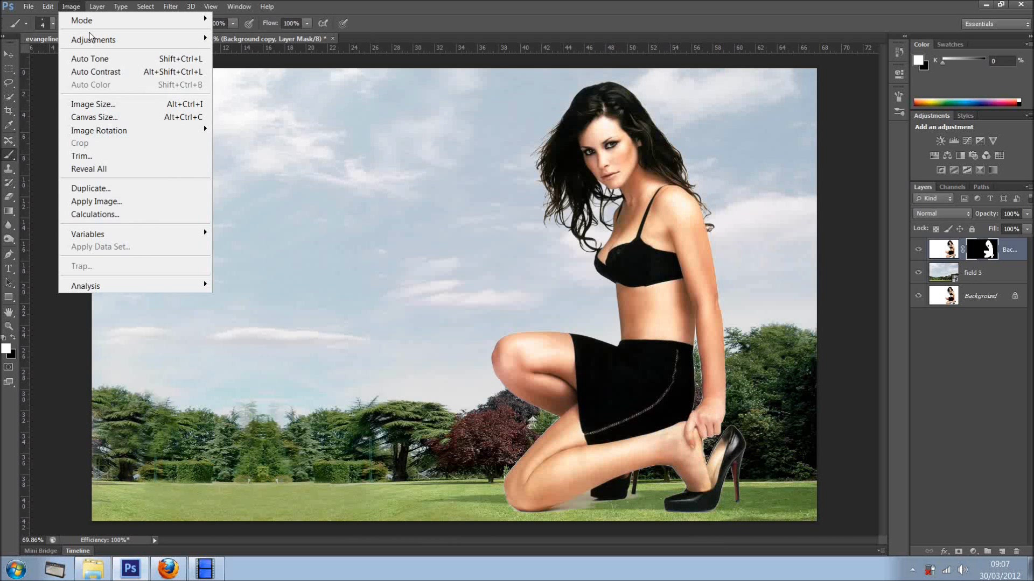
{"action": "mouse_move", "coordinate": [91, 39]}
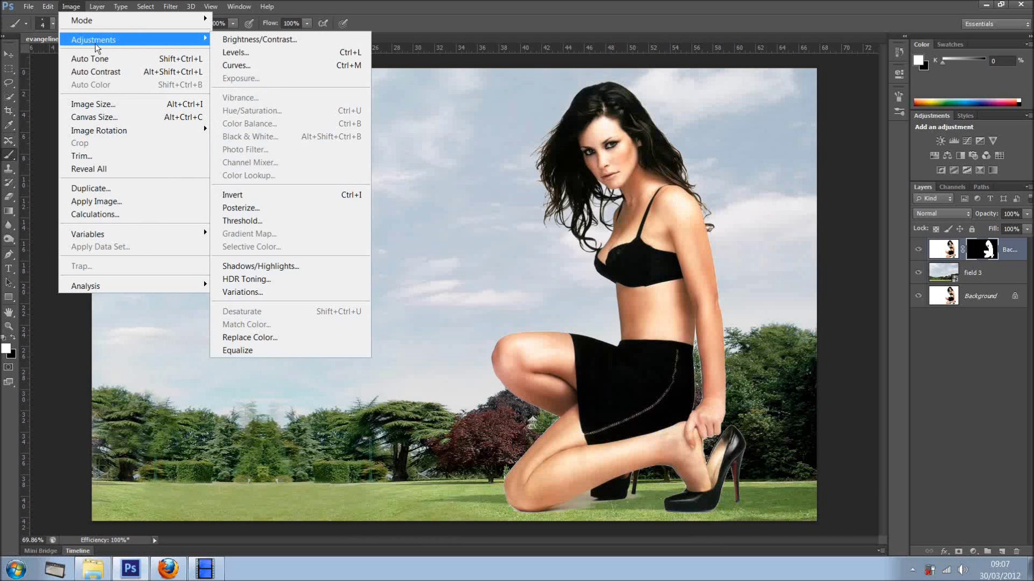
{"action": "left_click", "coordinate": [277, 195]}
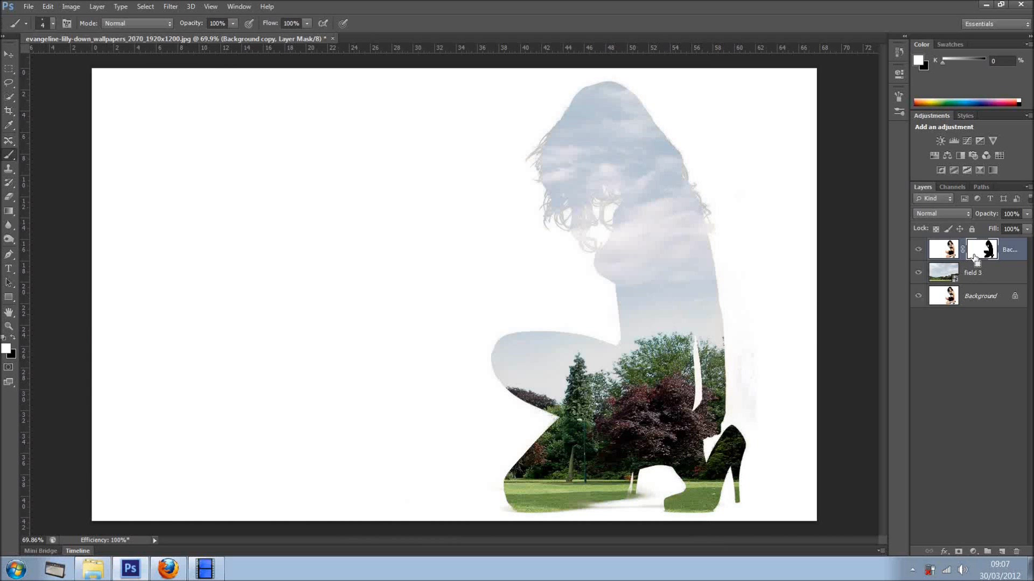
{"action": "key", "text": "ctrl+i"}
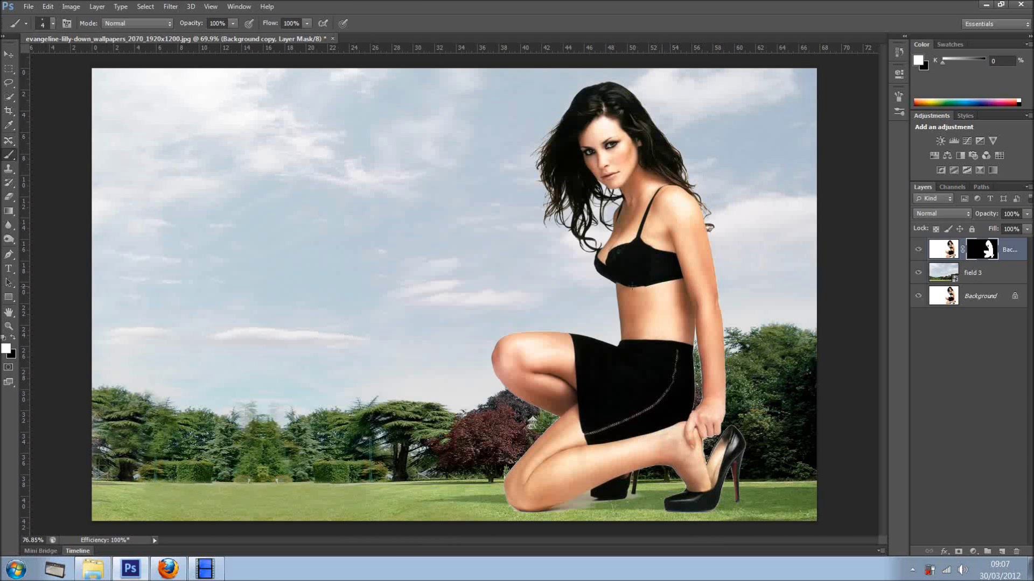
{"action": "scroll", "coordinate": [567, 242], "scroll_direction": "up", "scroll_amount": 5}
Step: Zoom to the head, add empty Layer 1 on top, and load the mask as a selection
{"action": "scroll", "coordinate": [575, 120], "scroll_direction": "down", "scroll_amount": 2}
{"action": "left_click_drag", "start_coordinate": [520, 254], "coordinate": [493, 272]}
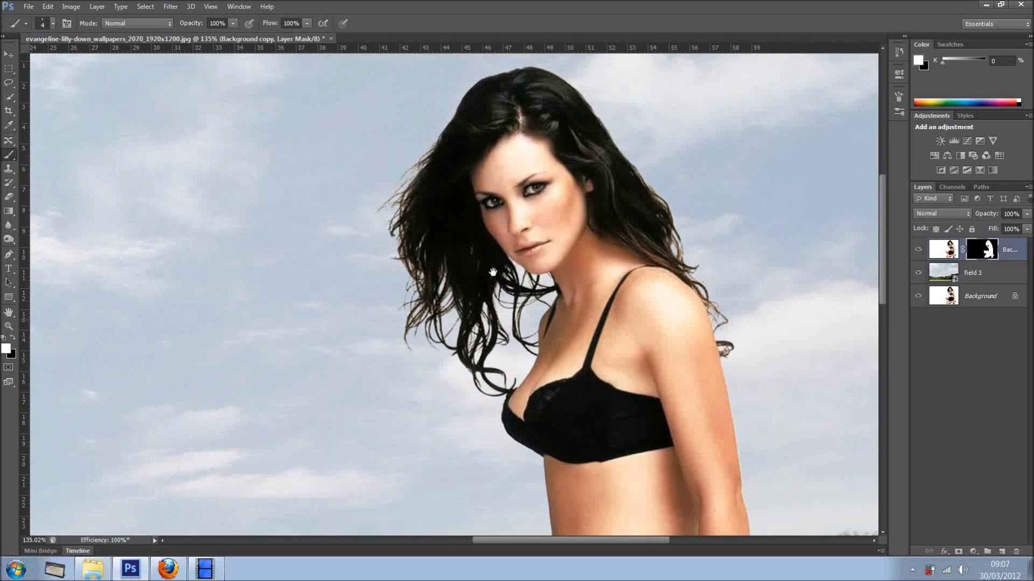
{"action": "scroll", "coordinate": [493, 272], "scroll_direction": "up", "scroll_amount": 2}
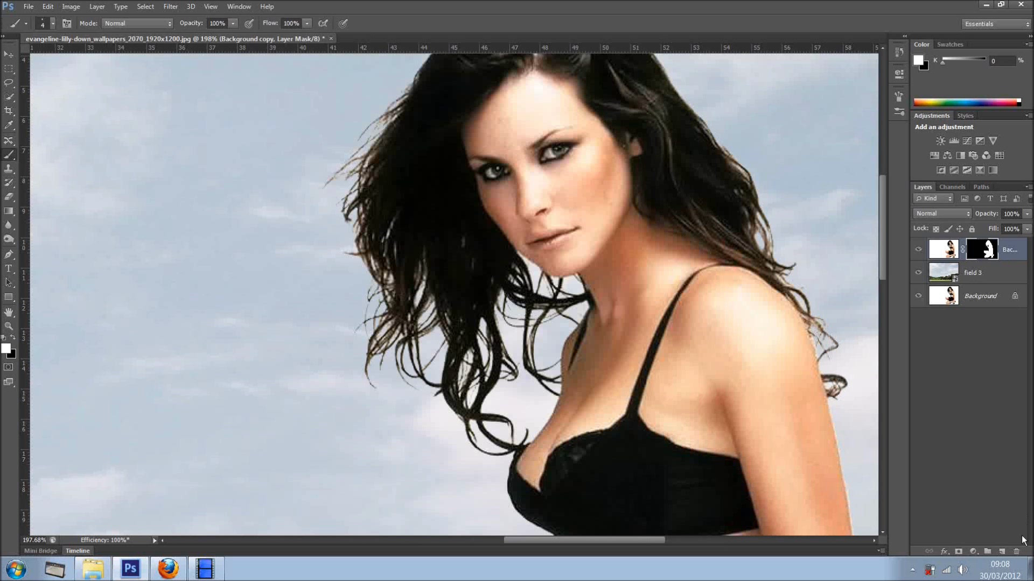
{"action": "left_click", "coordinate": [1002, 552]}
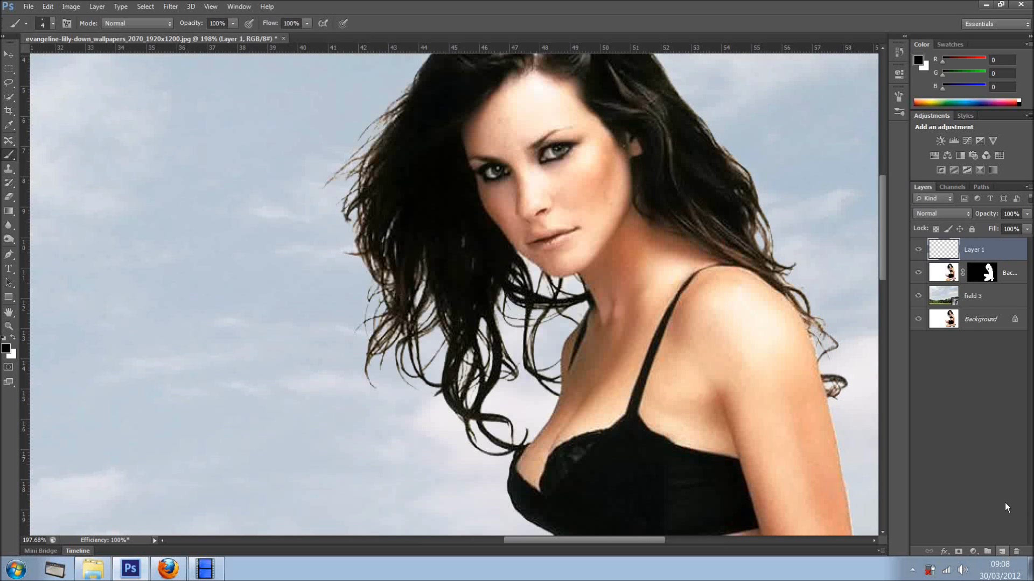
{"action": "left_click", "coordinate": [985, 275], "text": "ctrl"}
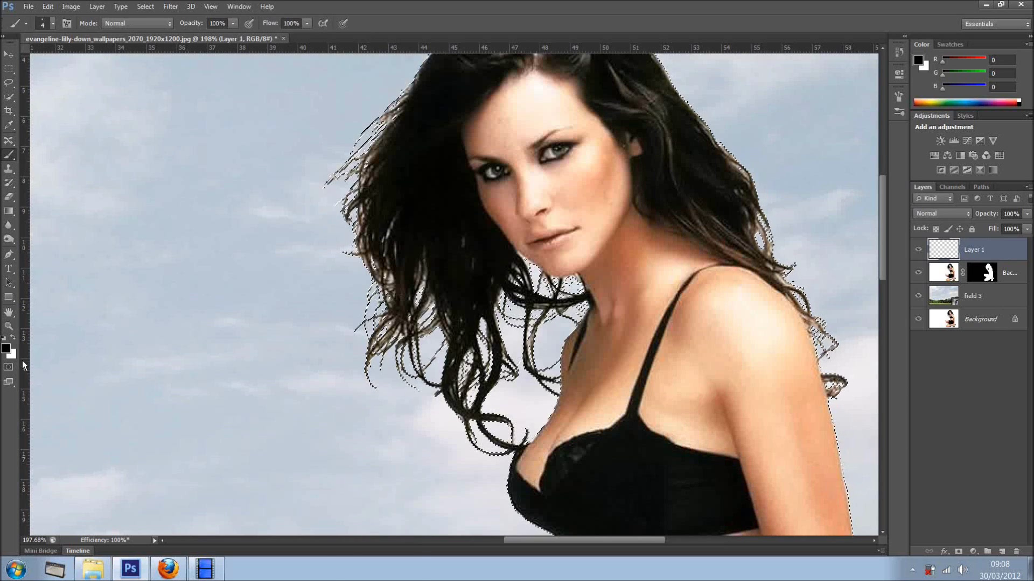
Step: Sample the dark hair tone 16,16,6 as the foreground colour
{"action": "left_click", "coordinate": [5, 348]}
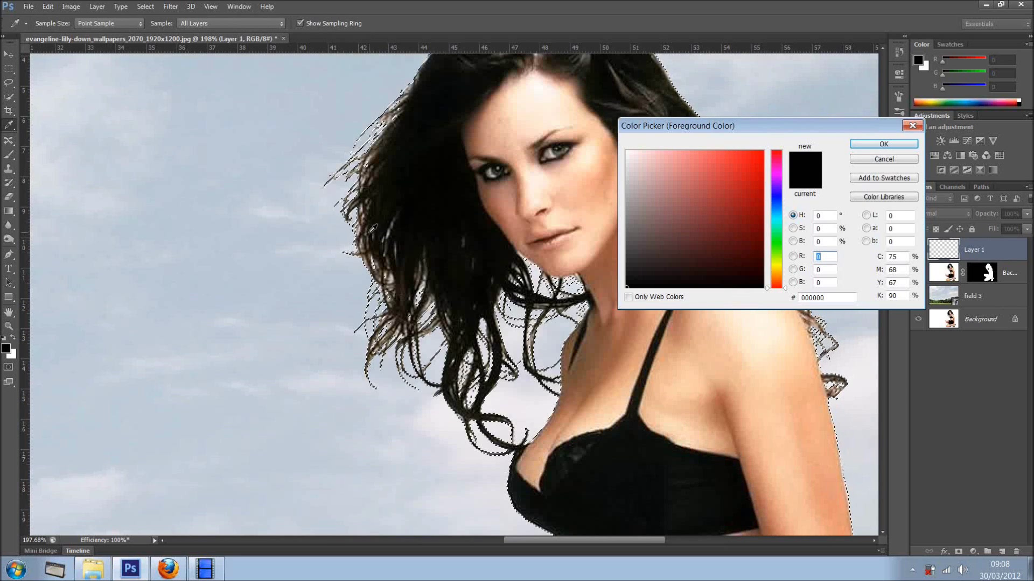
{"action": "left_click", "coordinate": [377, 220]}
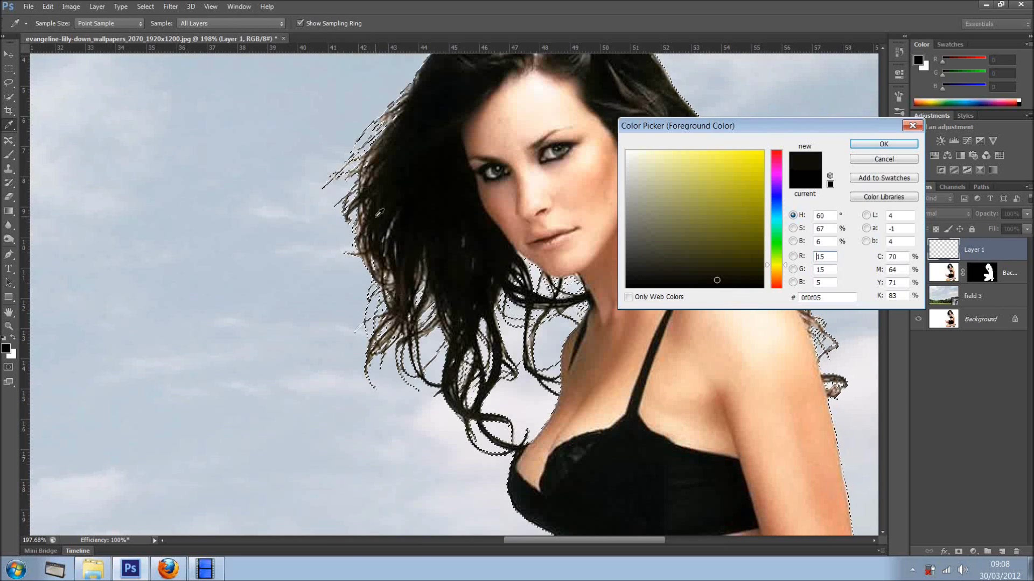
{"action": "left_click", "coordinate": [379, 213]}
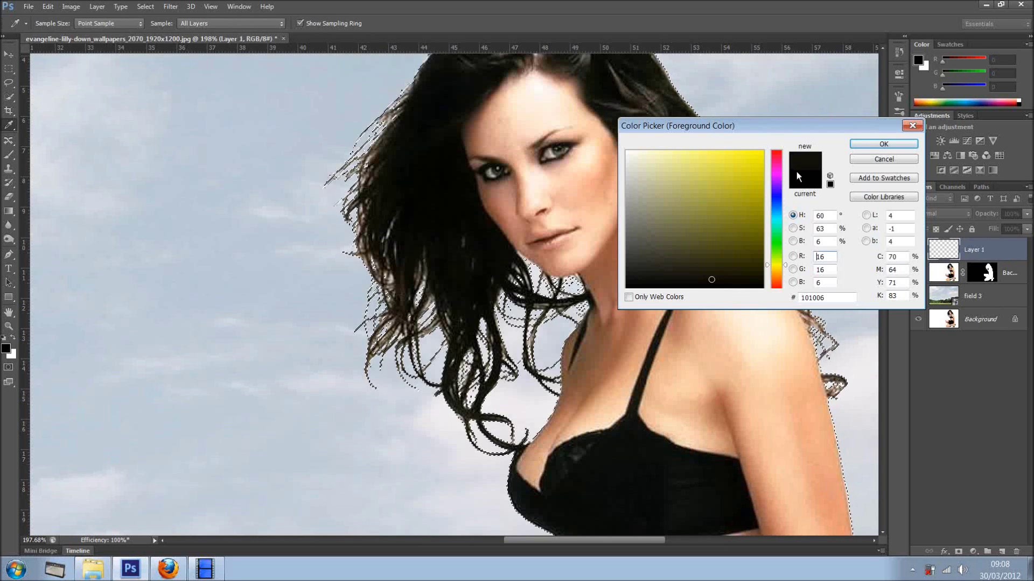
{"action": "left_click", "coordinate": [883, 144]}
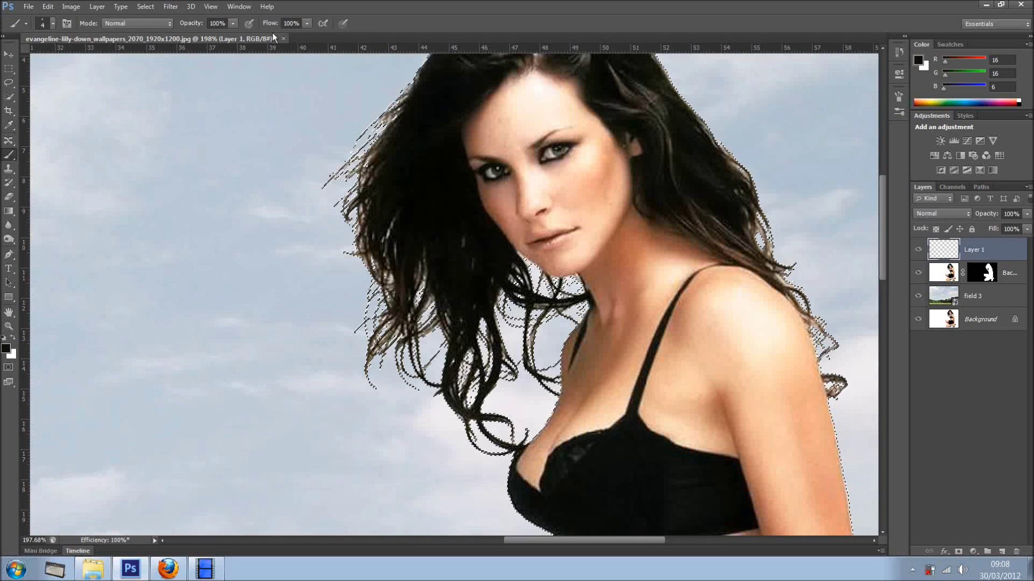
Step: Set the brush flow to 13% and opacity to 28%
{"action": "left_click", "coordinate": [291, 23]}
{"action": "type", "text": "5"}
{"action": "key", "text": "Return"}
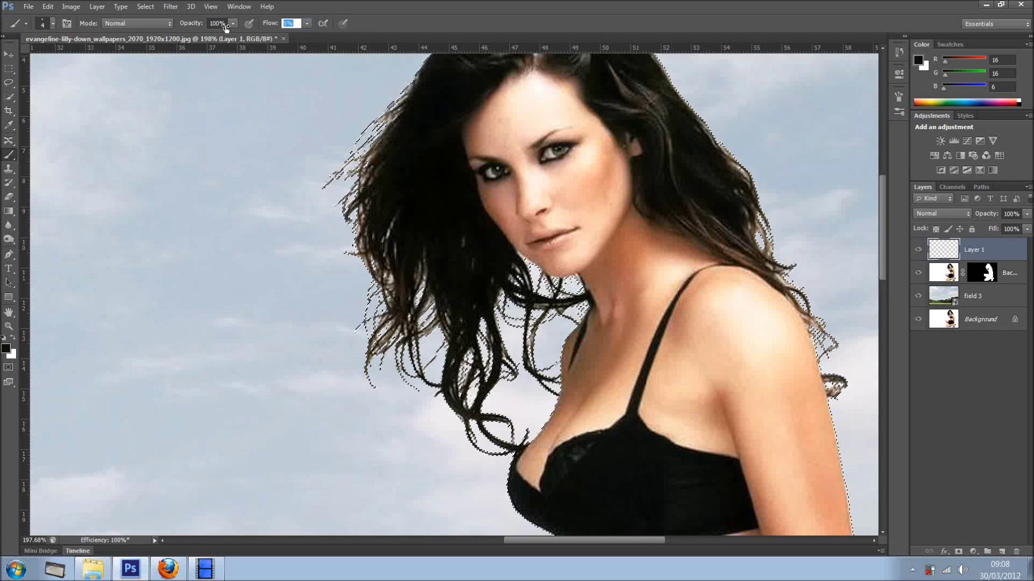
{"action": "type", "text": "13"}
{"action": "key", "text": "Return"}
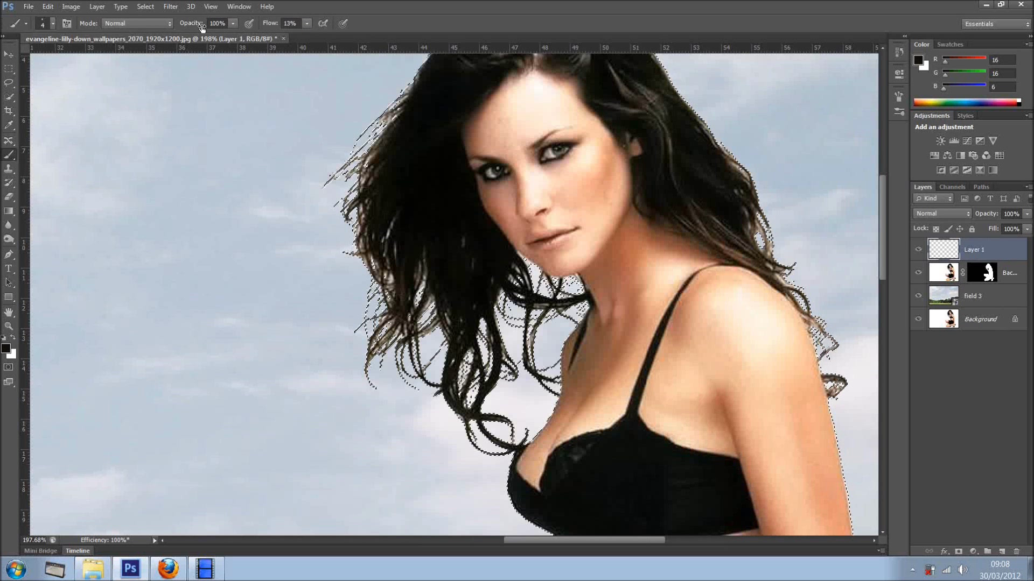
{"action": "left_click_drag", "start_coordinate": [201, 25], "coordinate": [168, 27]}
{"action": "key", "text": "Return"}
Step: Set the brush size to 27 px and select the masked Background copy layer
{"action": "right_click", "coordinate": [337, 210]}
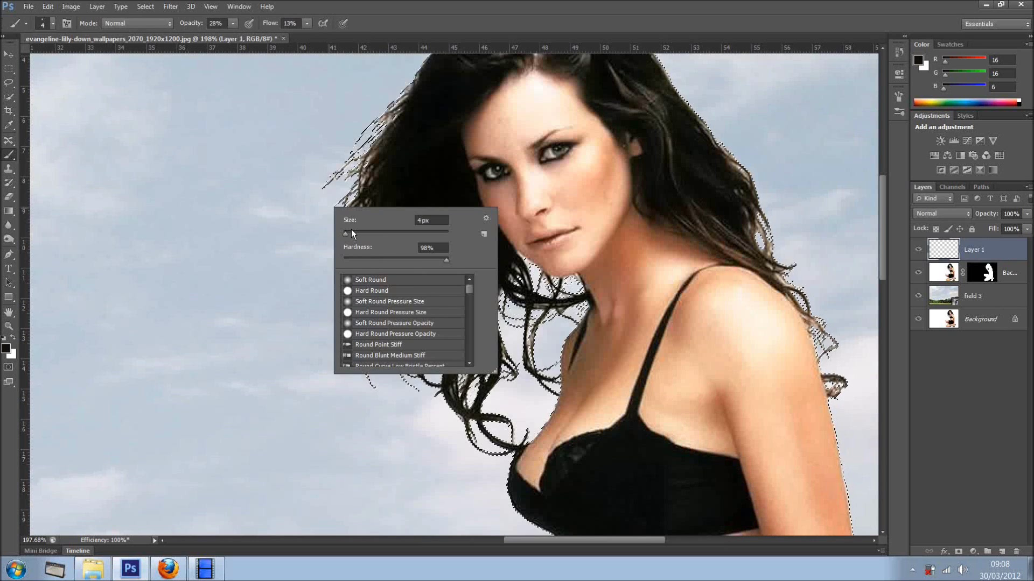
{"action": "left_click_drag", "start_coordinate": [351, 229], "coordinate": [357, 231]}
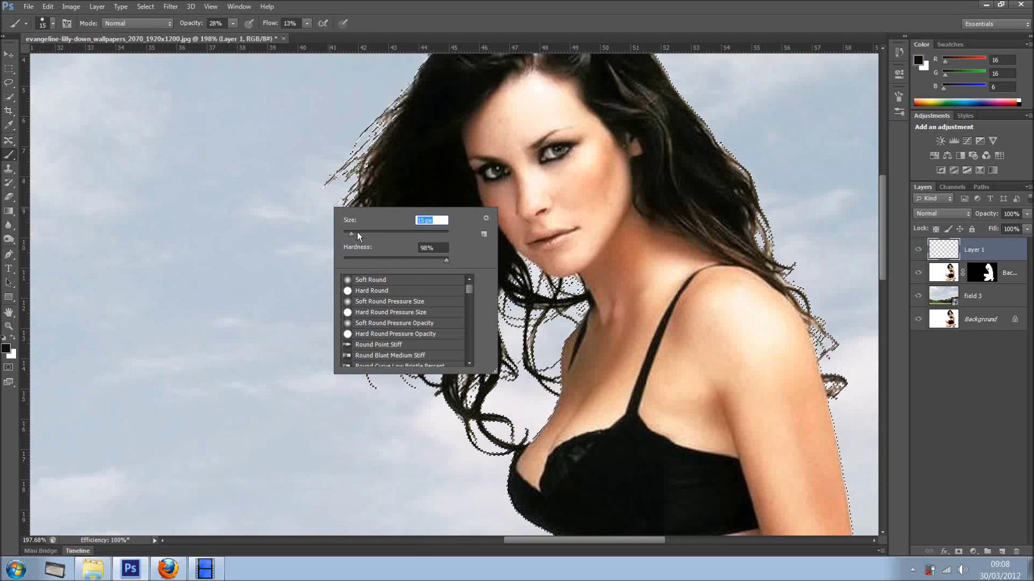
{"action": "type", "text": "27"}
{"action": "key", "text": "Return"}
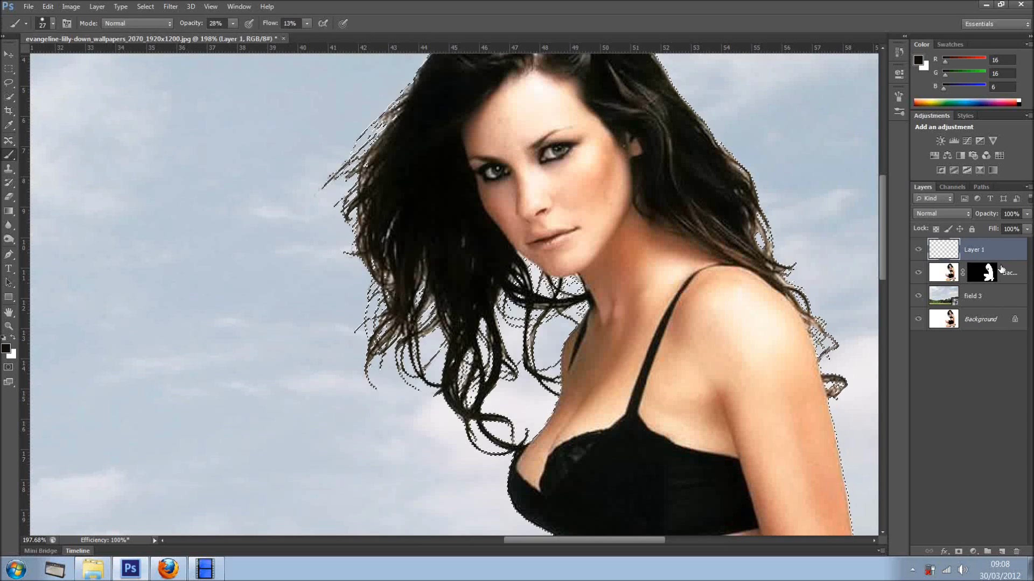
{"action": "left_click", "coordinate": [944, 276]}
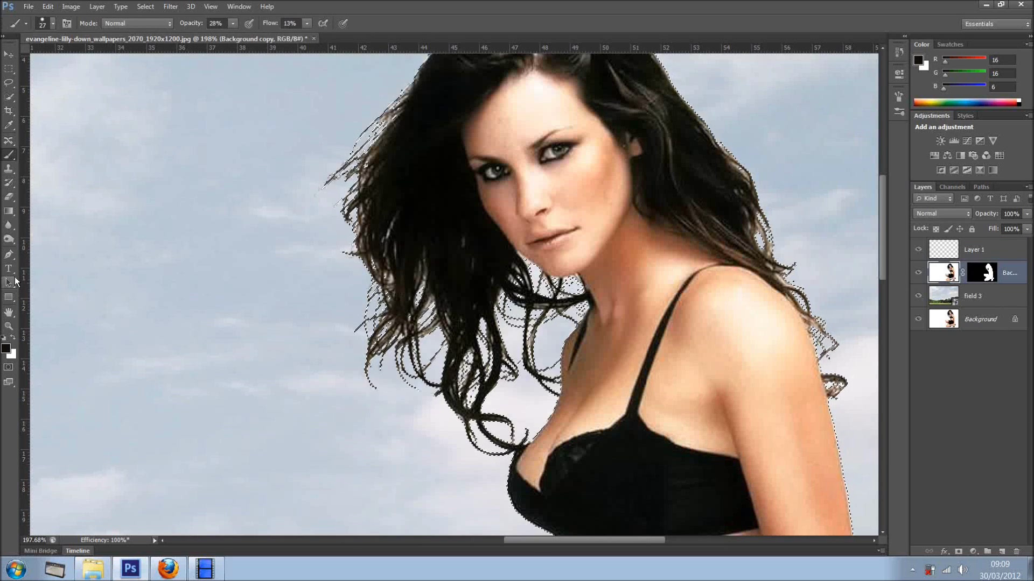
Step: Dodge the strands along the hair edge, limiting the lightening to midtones
{"action": "left_click", "coordinate": [11, 239]}
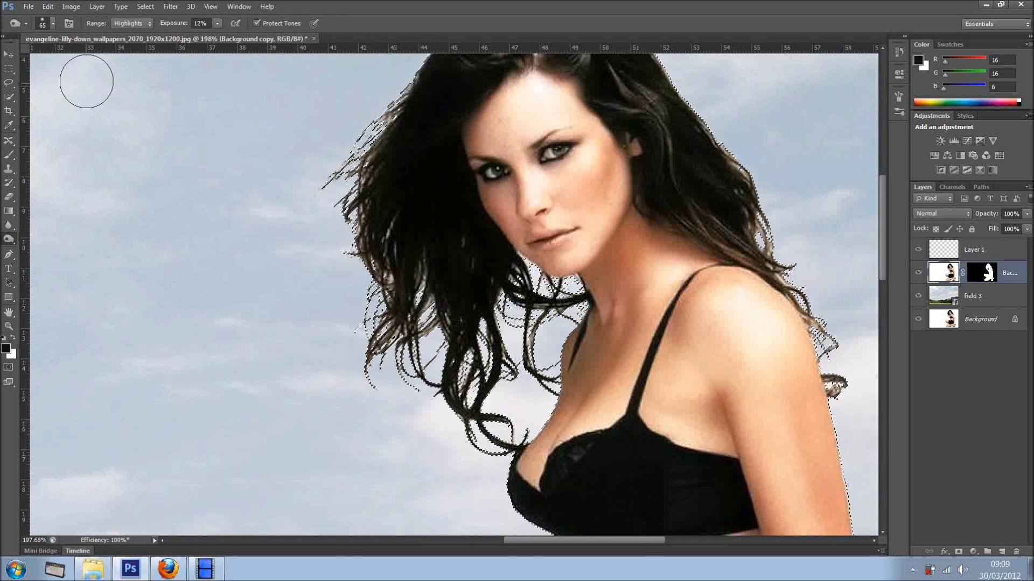
{"action": "left_click_drag", "start_coordinate": [219, 83], "coordinate": [214, 185]}
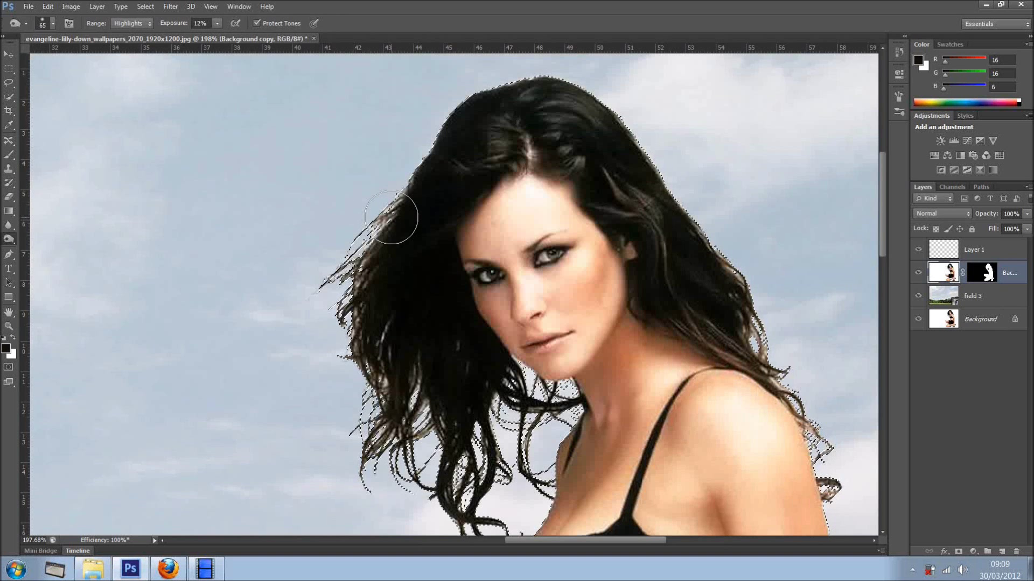
{"action": "mouse_move", "coordinate": [391, 217]}
{"action": "left_mouse_down"}
{"action": "mouse_move", "coordinate": [379, 194]}
{"action": "mouse_move", "coordinate": [401, 193]}
{"action": "left_mouse_up"}
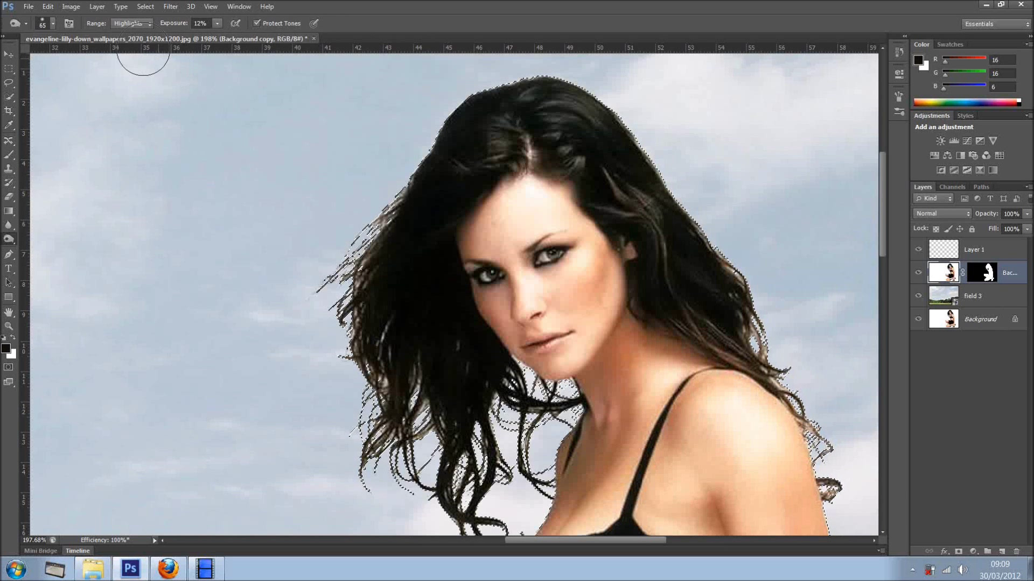
{"action": "left_click", "coordinate": [136, 23]}
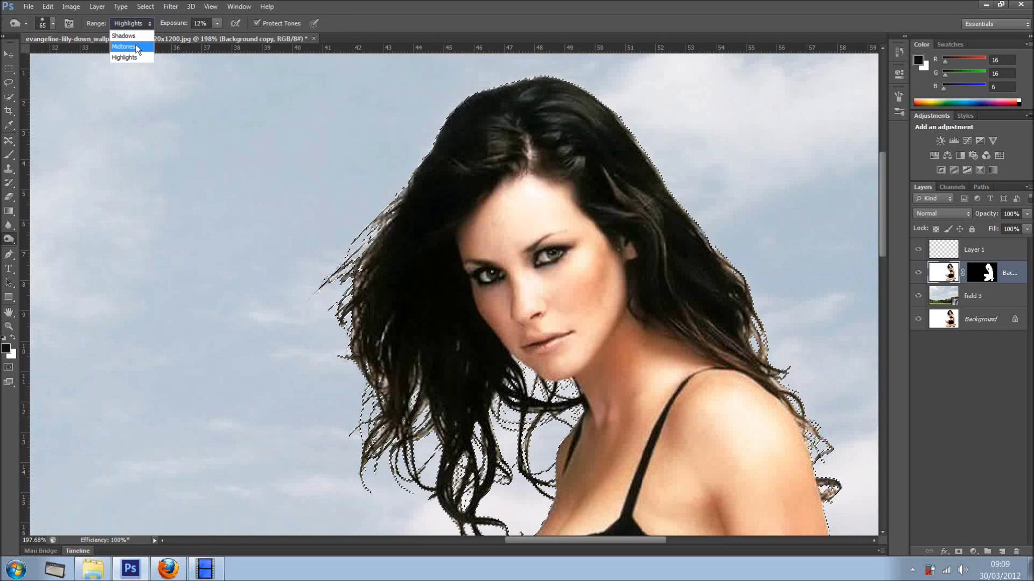
{"action": "left_click", "coordinate": [136, 47]}
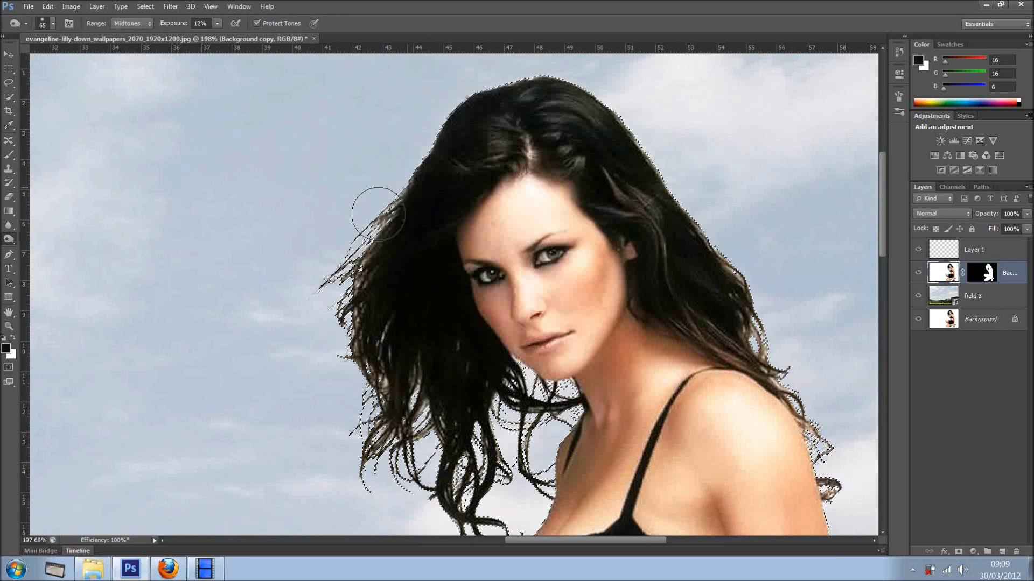
{"action": "mouse_move", "coordinate": [378, 214]}
{"action": "left_mouse_down"}
{"action": "mouse_move", "coordinate": [413, 178]}
{"action": "mouse_move", "coordinate": [404, 205]}
{"action": "left_mouse_up"}
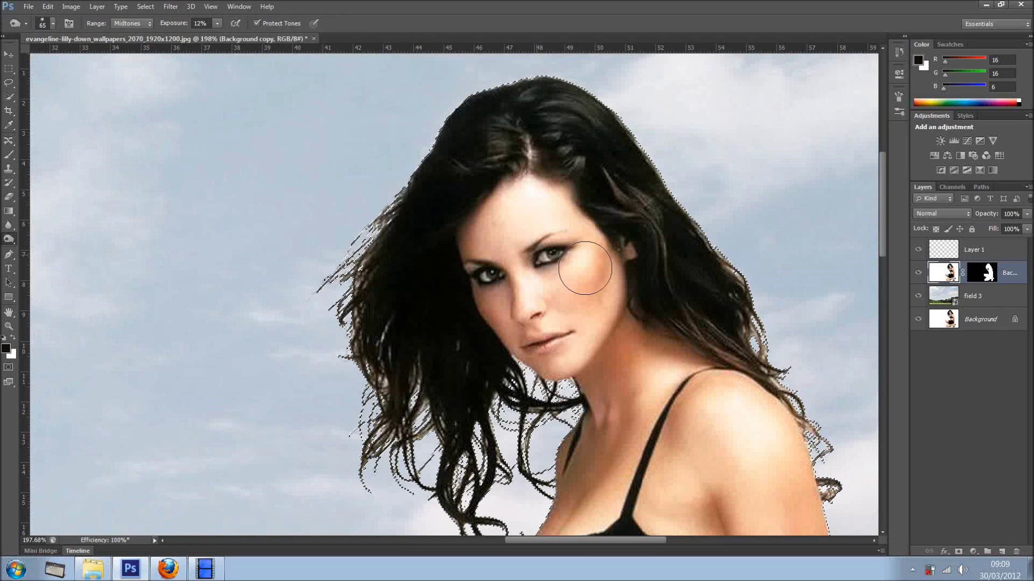
Step: Deselect the woman's outline and recentre the view on her face
{"action": "scroll", "coordinate": [686, 268], "scroll_direction": "down", "scroll_amount": 2}
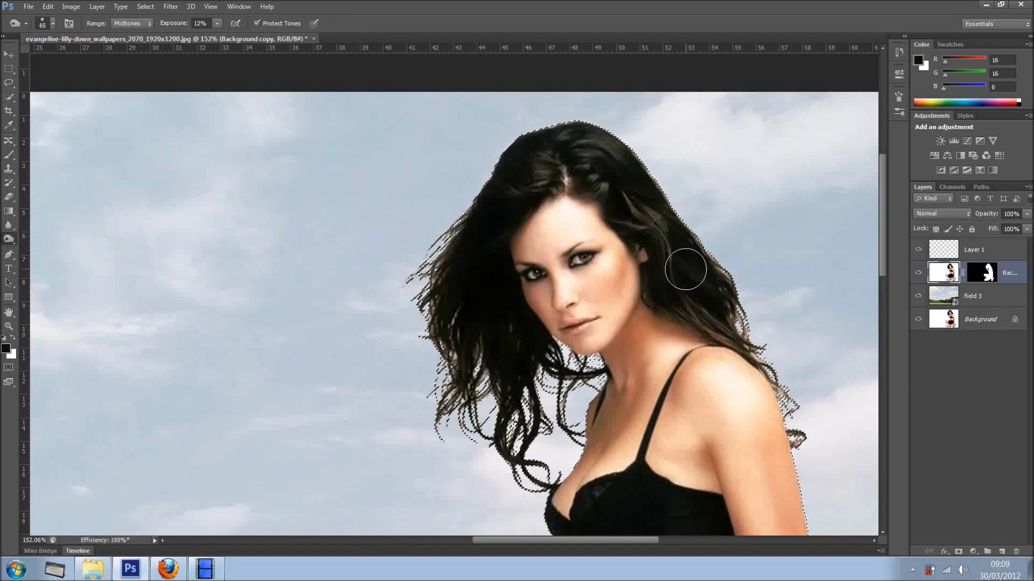
{"action": "key", "text": "ctrl+d"}
{"action": "scroll", "coordinate": [654, 300], "scroll_direction": "down", "scroll_amount": 1}
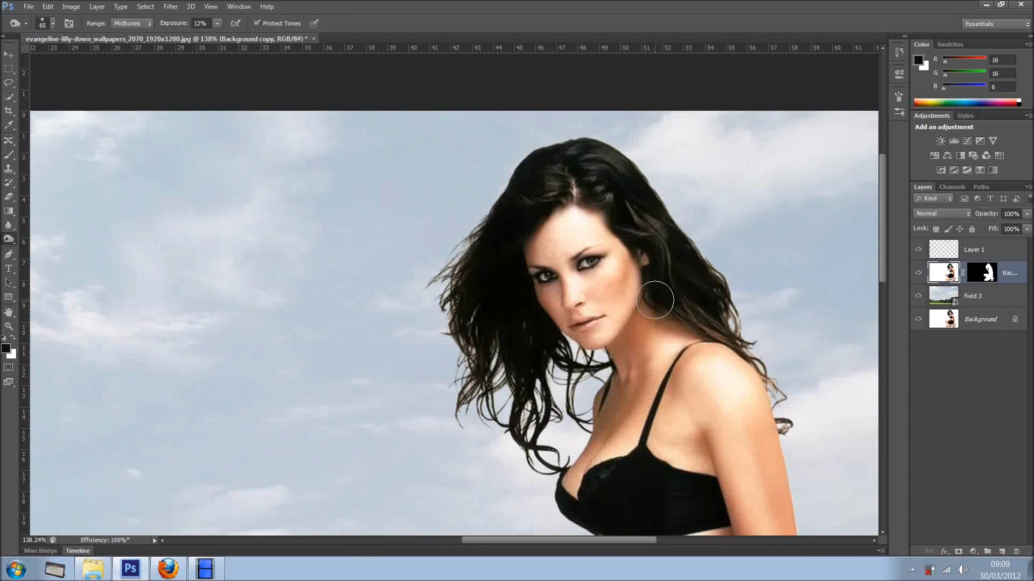
{"action": "scroll", "coordinate": [621, 357], "scroll_direction": "down", "scroll_amount": 6}
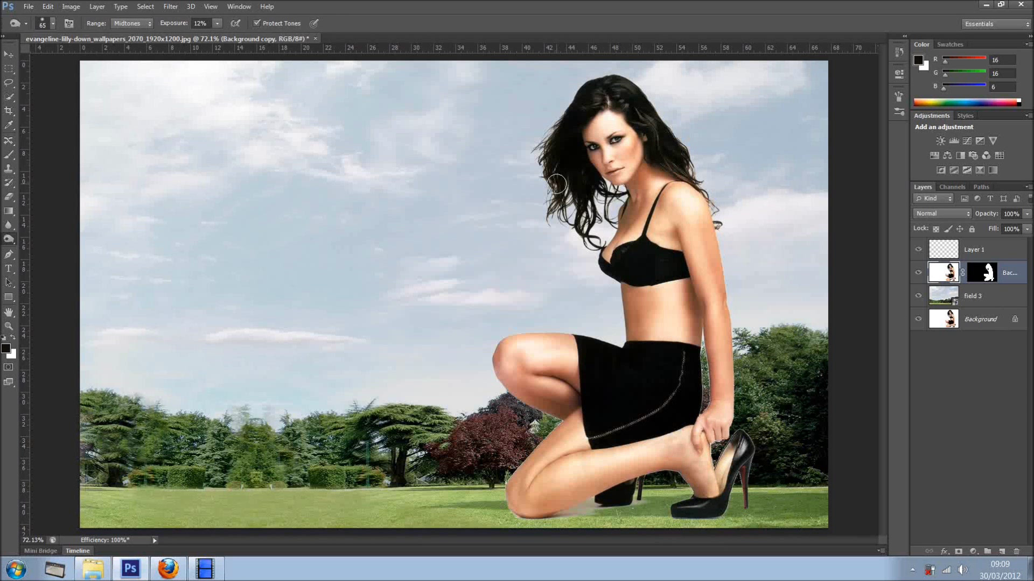
{"action": "scroll", "coordinate": [557, 184], "scroll_direction": "up", "scroll_amount": 5}
{"action": "mouse_move", "coordinate": [698, 270]}
{"action": "left_mouse_down"}
{"action": "mouse_move", "coordinate": [495, 233]}
{"action": "mouse_move", "coordinate": [502, 334]}
{"action": "left_mouse_up"}
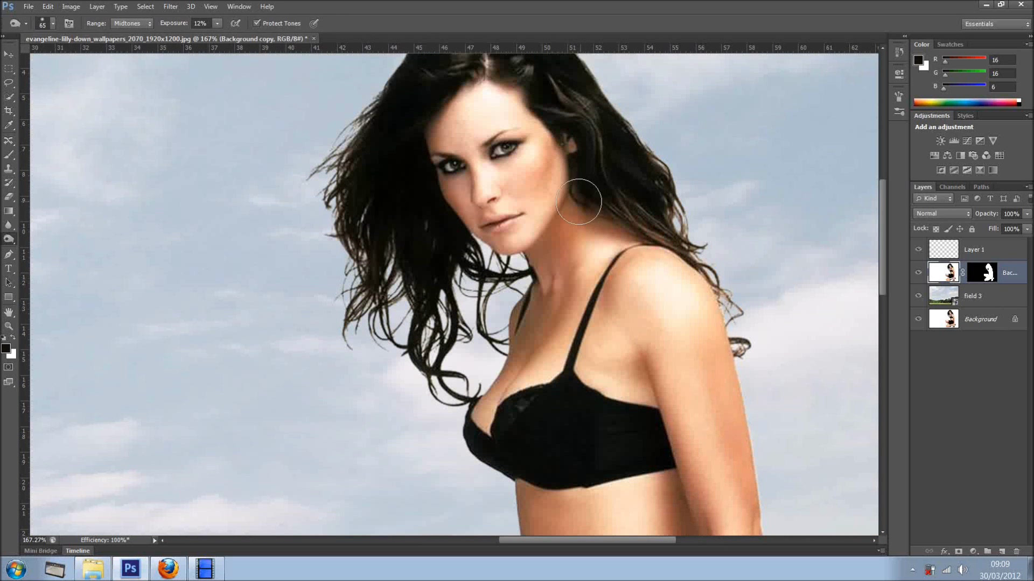
{"action": "scroll", "coordinate": [463, 226], "scroll_direction": "down", "scroll_amount": 6}
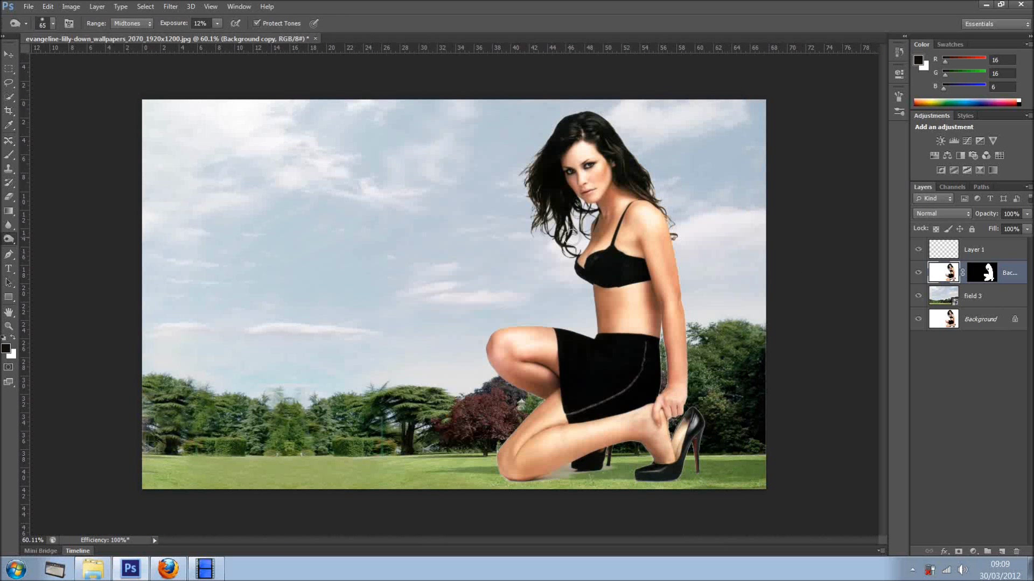
Step: Hide the masked layer and Layer 1, then duplicate Background as Background copy 2 above field 3
{"action": "left_click", "coordinate": [918, 272]}
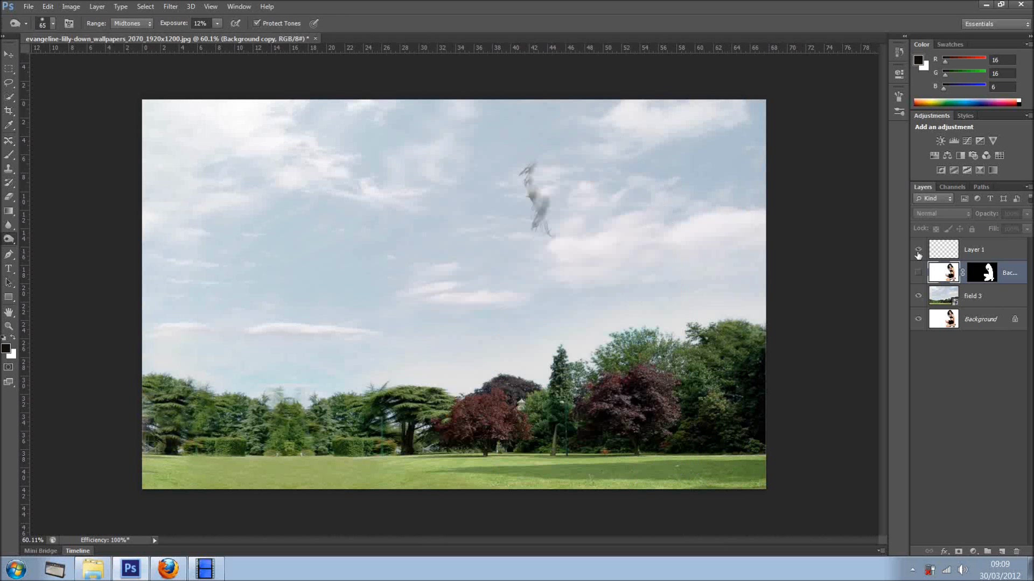
{"action": "left_click", "coordinate": [918, 251]}
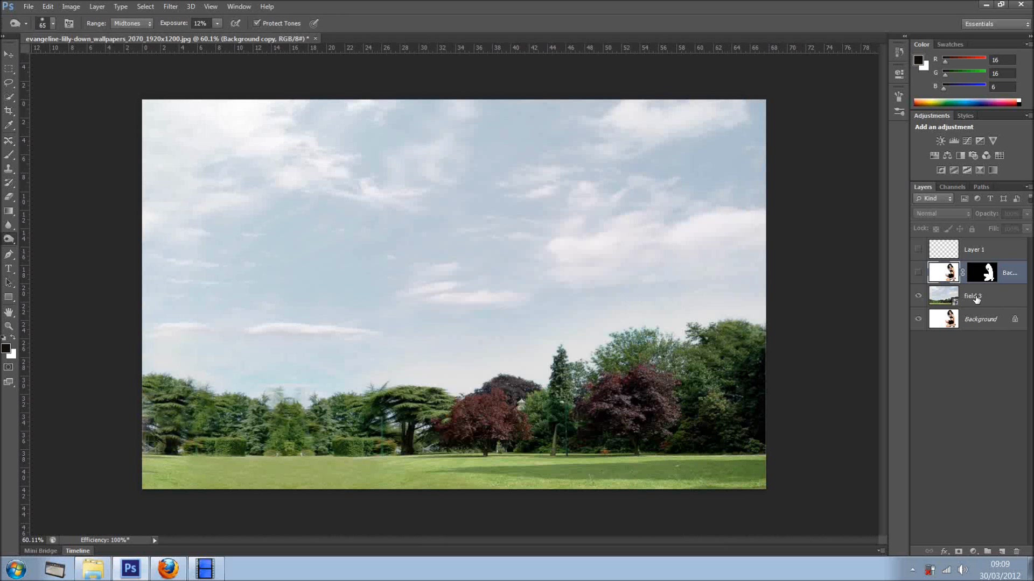
{"action": "left_click", "coordinate": [981, 320]}
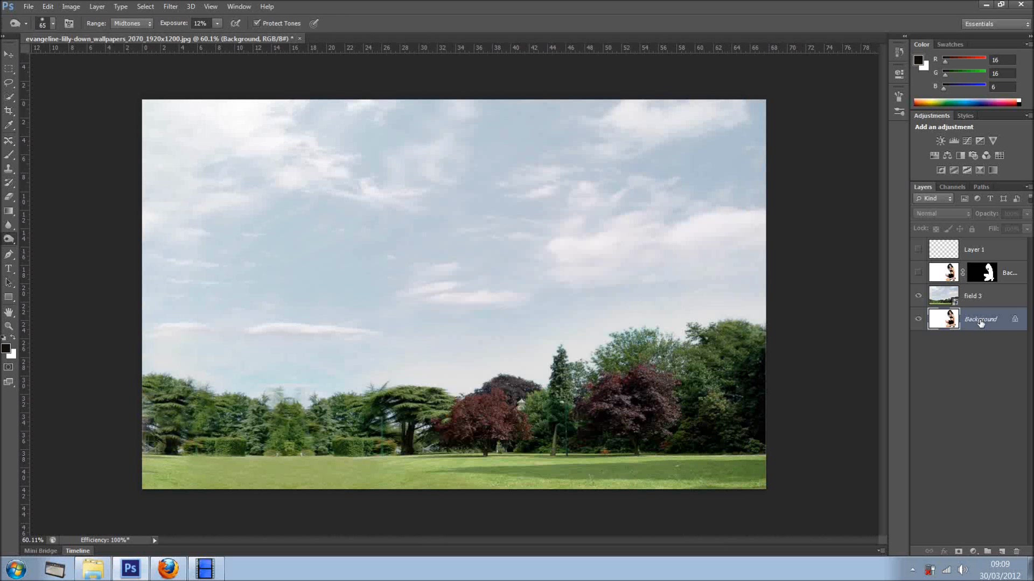
{"action": "key", "text": "ctrl+j"}
{"action": "left_click_drag", "start_coordinate": [981, 322], "coordinate": [979, 288]}
{"action": "left_click", "coordinate": [916, 296]}
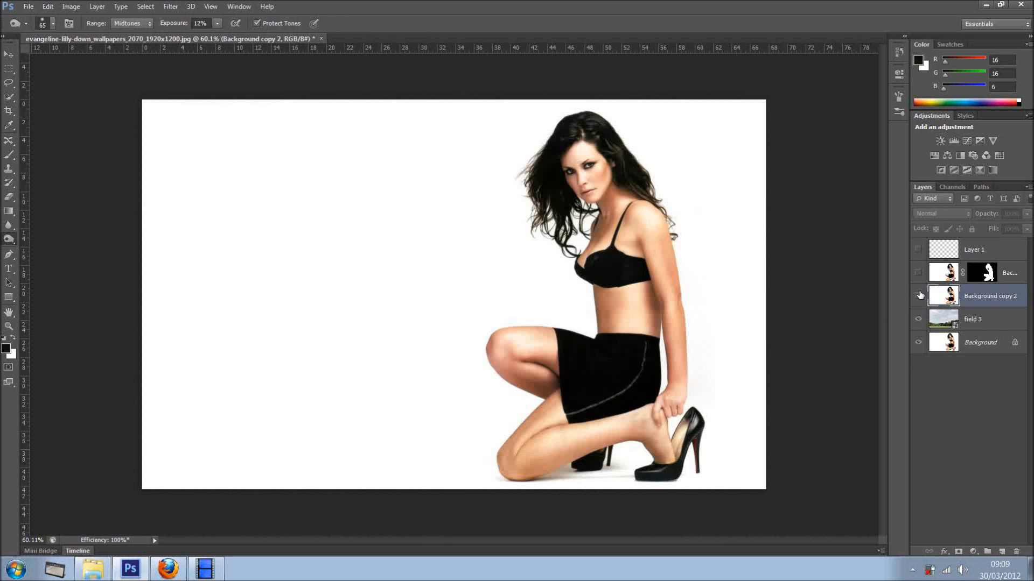
{"action": "left_click", "coordinate": [917, 296]}
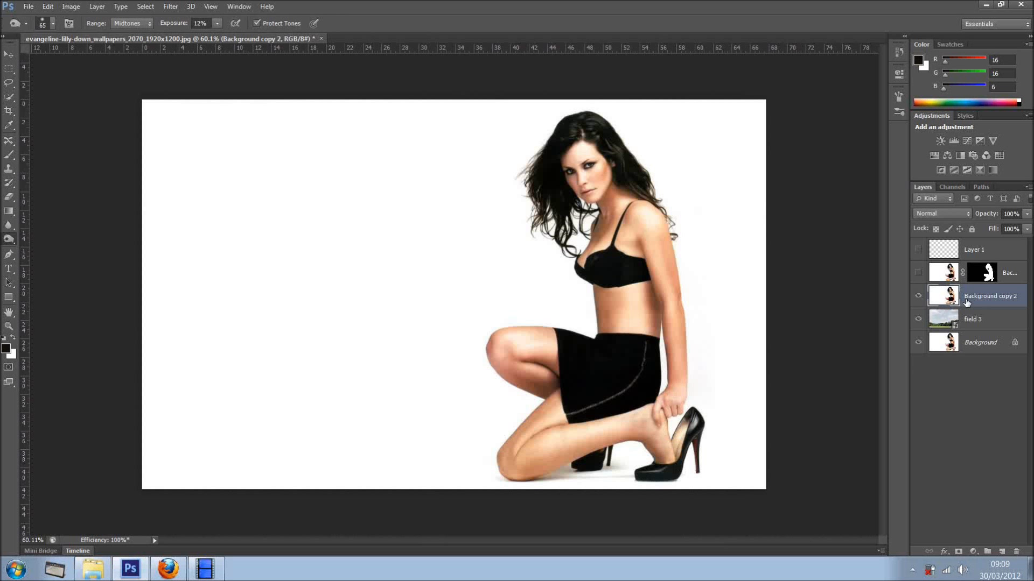
{"action": "scroll", "coordinate": [346, 230], "scroll_direction": "up", "scroll_amount": 3}
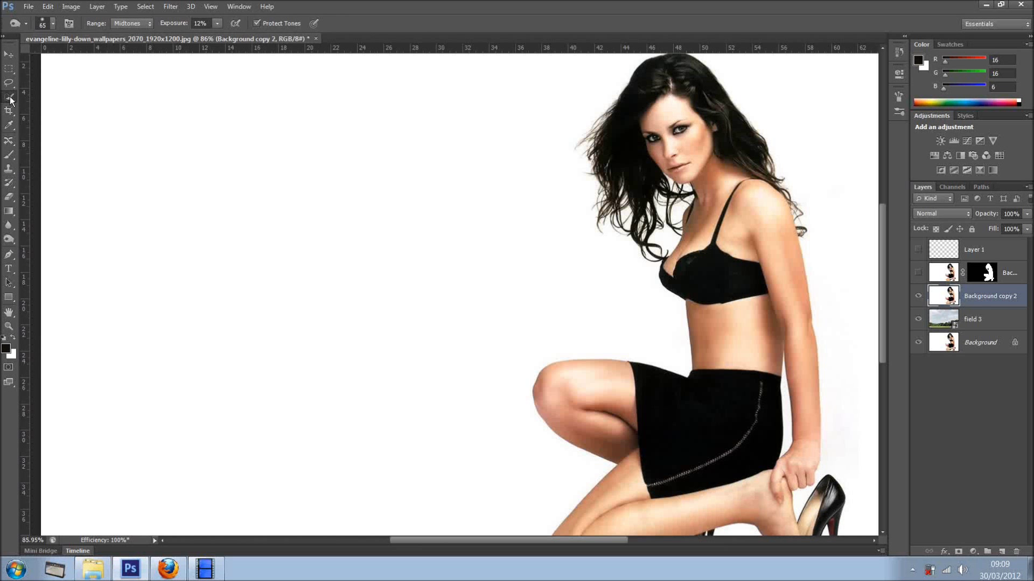
{"action": "left_click", "coordinate": [11, 99]}
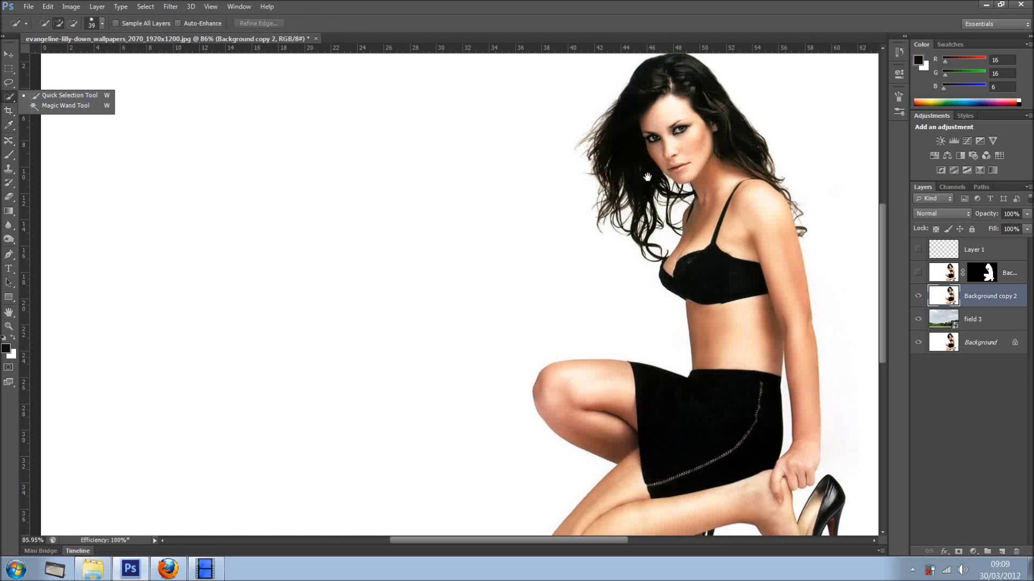
Step: Brush a Quick Selection over the woman's hair, face and shoulder with a slightly smaller brush
{"action": "left_click_drag", "start_coordinate": [646, 177], "coordinate": [515, 256]}
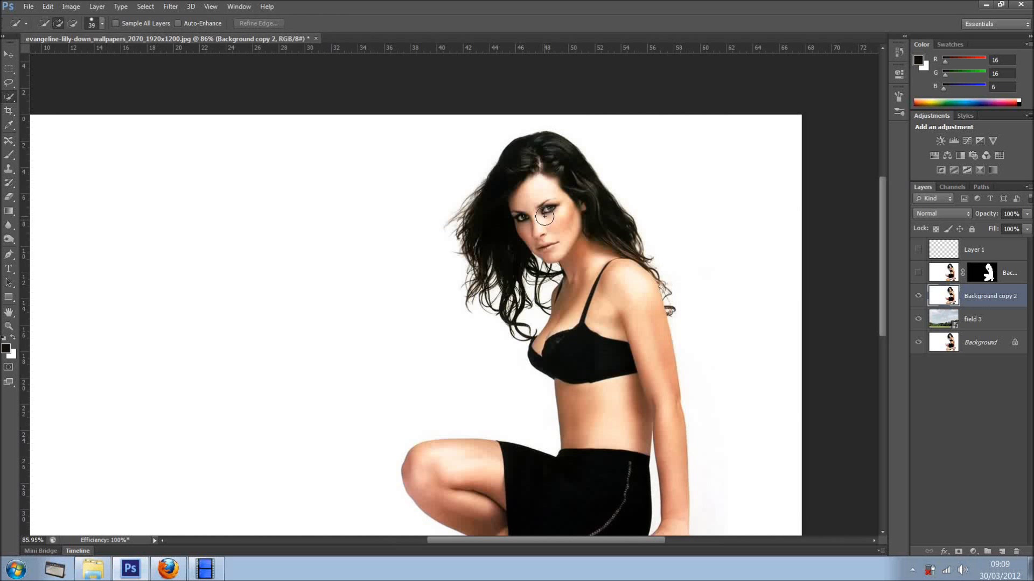
{"action": "key", "text": "["}
{"action": "mouse_move", "coordinate": [553, 150]}
{"action": "left_mouse_down"}
{"action": "mouse_move", "coordinate": [667, 309]}
{"action": "mouse_move", "coordinate": [586, 250]}
{"action": "mouse_move", "coordinate": [513, 237]}
{"action": "mouse_move", "coordinate": [499, 188]}
{"action": "mouse_move", "coordinate": [463, 220]}
{"action": "mouse_move", "coordinate": [464, 234]}
{"action": "mouse_move", "coordinate": [493, 313]}
{"action": "mouse_move", "coordinate": [546, 289]}
{"action": "mouse_move", "coordinate": [536, 266]}
{"action": "mouse_move", "coordinate": [573, 273]}
{"action": "left_mouse_up"}
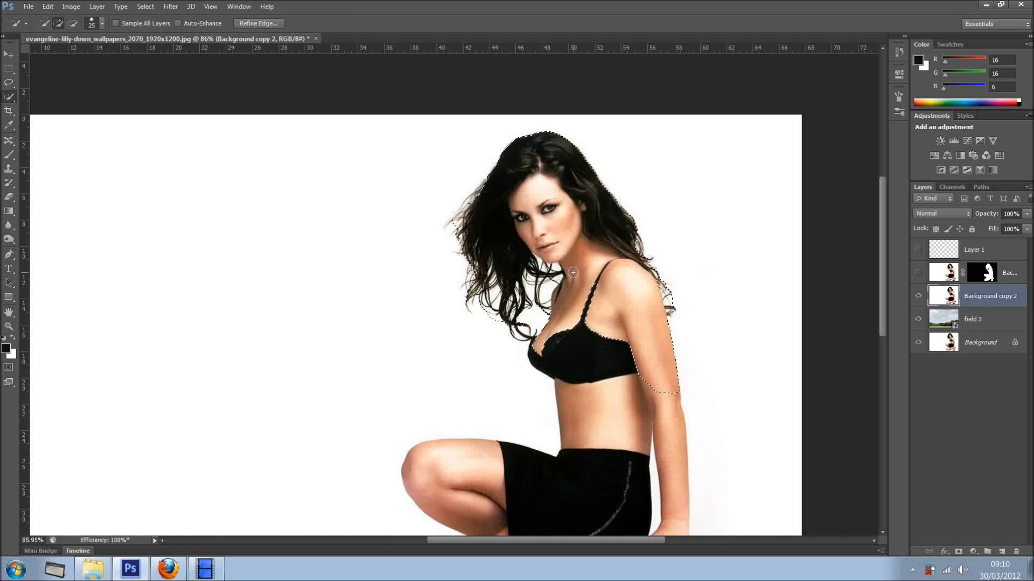
Step: Enable Smart Radius at 3.1 px and paint over the hair strands and shoulder edges
{"action": "left_click", "coordinate": [264, 24]}
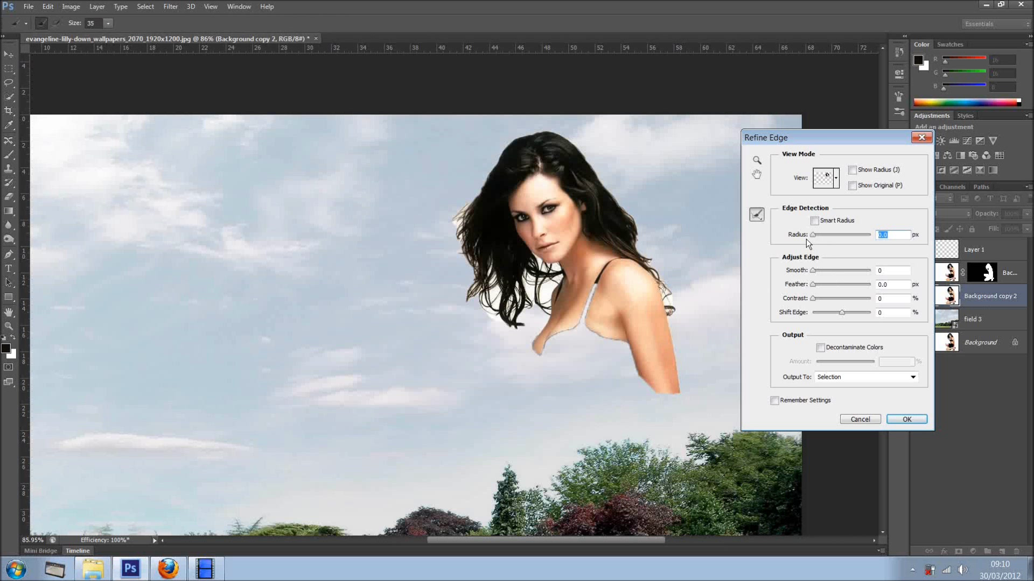
{"action": "left_click", "coordinate": [815, 221]}
{"action": "left_click_drag", "start_coordinate": [816, 235], "coordinate": [822, 235]}
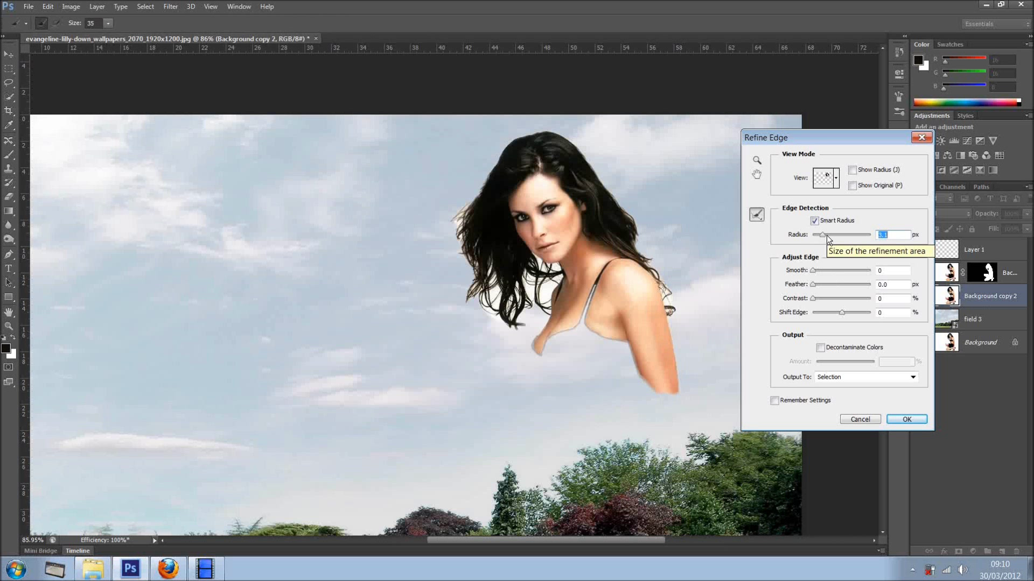
{"action": "mouse_move", "coordinate": [458, 216]}
{"action": "left_mouse_down"}
{"action": "mouse_move", "coordinate": [479, 190]}
{"action": "mouse_move", "coordinate": [448, 223]}
{"action": "mouse_move", "coordinate": [468, 242]}
{"action": "mouse_move", "coordinate": [473, 202]}
{"action": "mouse_move", "coordinate": [436, 229]}
{"action": "left_mouse_up"}
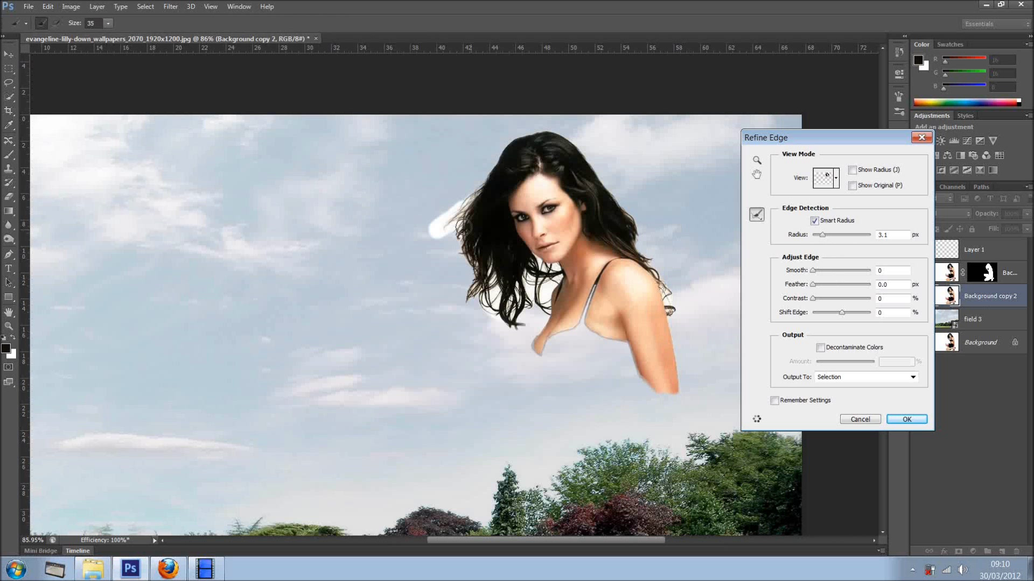
{"action": "mouse_move", "coordinate": [457, 253]}
{"action": "left_mouse_down"}
{"action": "mouse_move", "coordinate": [446, 251]}
{"action": "mouse_move", "coordinate": [459, 261]}
{"action": "left_mouse_up"}
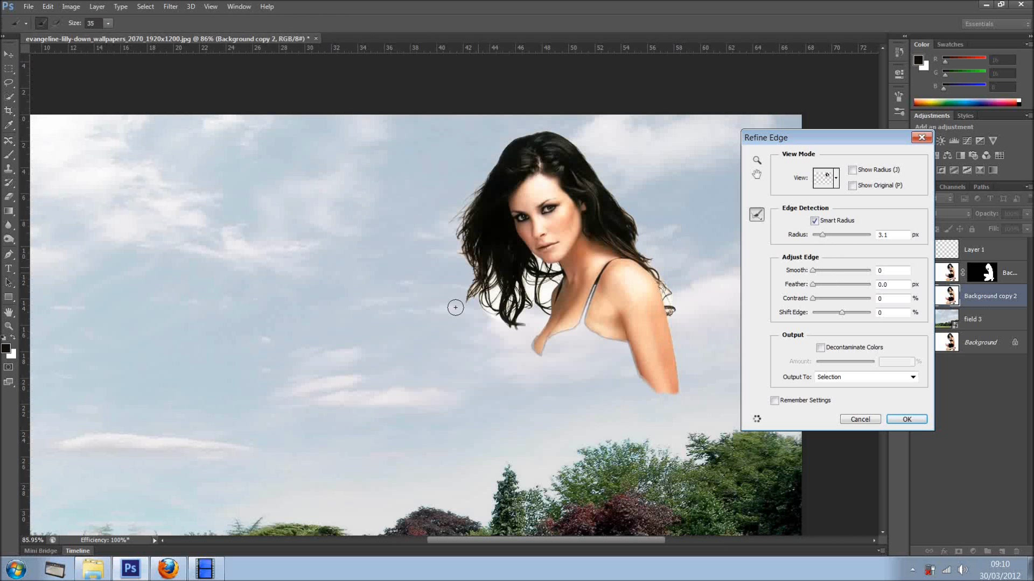
{"action": "mouse_move", "coordinate": [455, 308]}
{"action": "left_mouse_down"}
{"action": "mouse_move", "coordinate": [493, 301]}
{"action": "mouse_move", "coordinate": [498, 321]}
{"action": "mouse_move", "coordinate": [514, 316]}
{"action": "mouse_move", "coordinate": [525, 332]}
{"action": "mouse_move", "coordinate": [486, 307]}
{"action": "mouse_move", "coordinate": [514, 319]}
{"action": "left_mouse_up"}
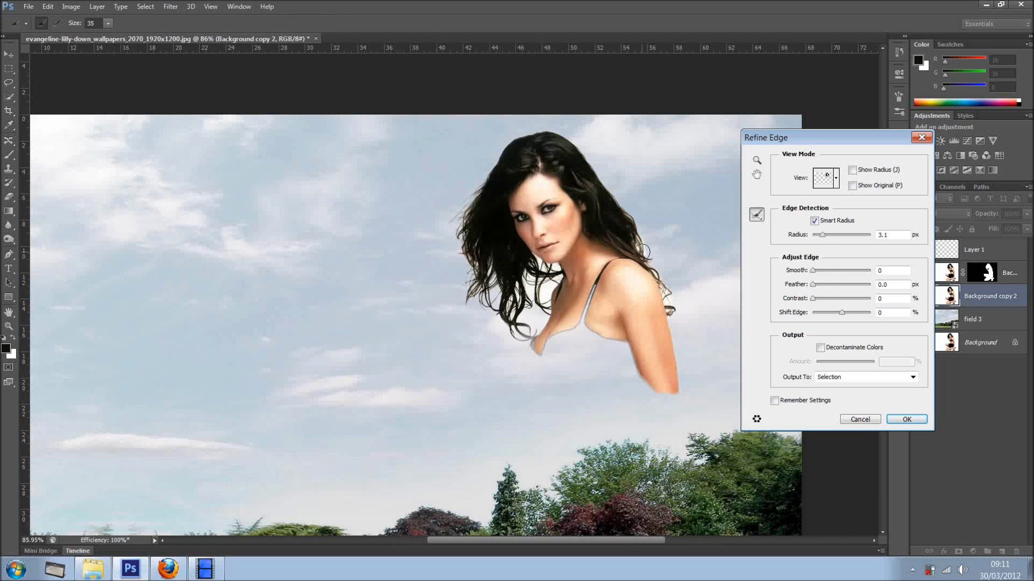
{"action": "mouse_move", "coordinate": [642, 249]}
{"action": "left_mouse_down"}
{"action": "mouse_move", "coordinate": [586, 160]}
{"action": "mouse_move", "coordinate": [562, 139]}
{"action": "mouse_move", "coordinate": [567, 146]}
{"action": "mouse_move", "coordinate": [538, 142]}
{"action": "left_mouse_up"}
{"action": "left_click_drag", "start_coordinate": [666, 318], "coordinate": [669, 302]}
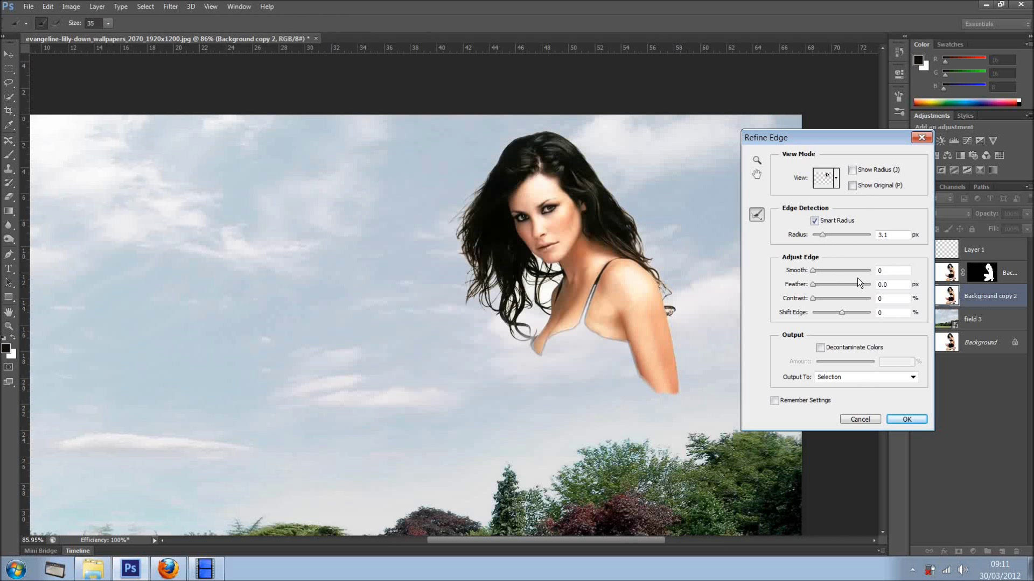
Step: Keep Output To Selection and apply the refined edge
{"action": "left_click", "coordinate": [842, 378]}
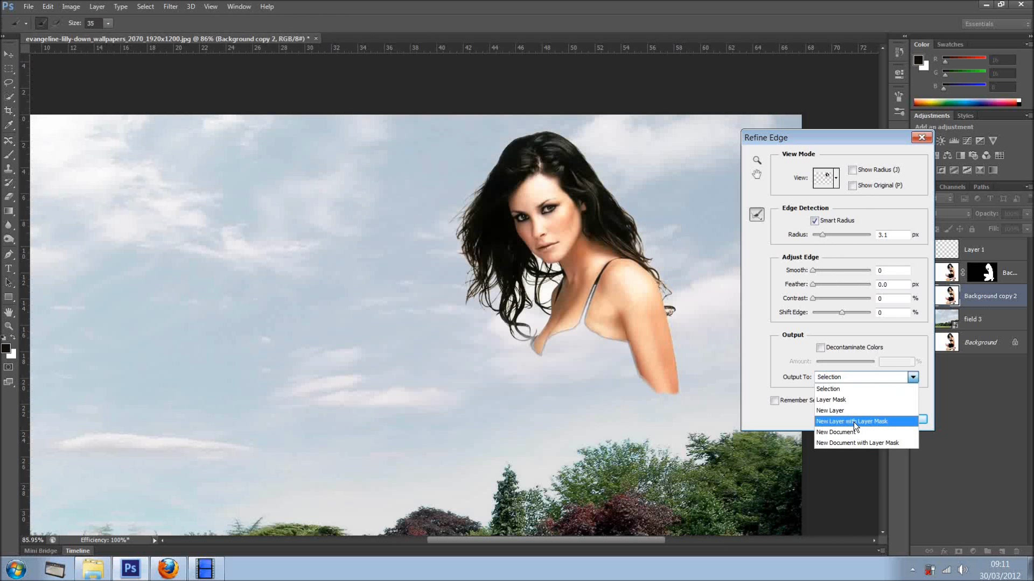
{"action": "left_click", "coordinate": [845, 388]}
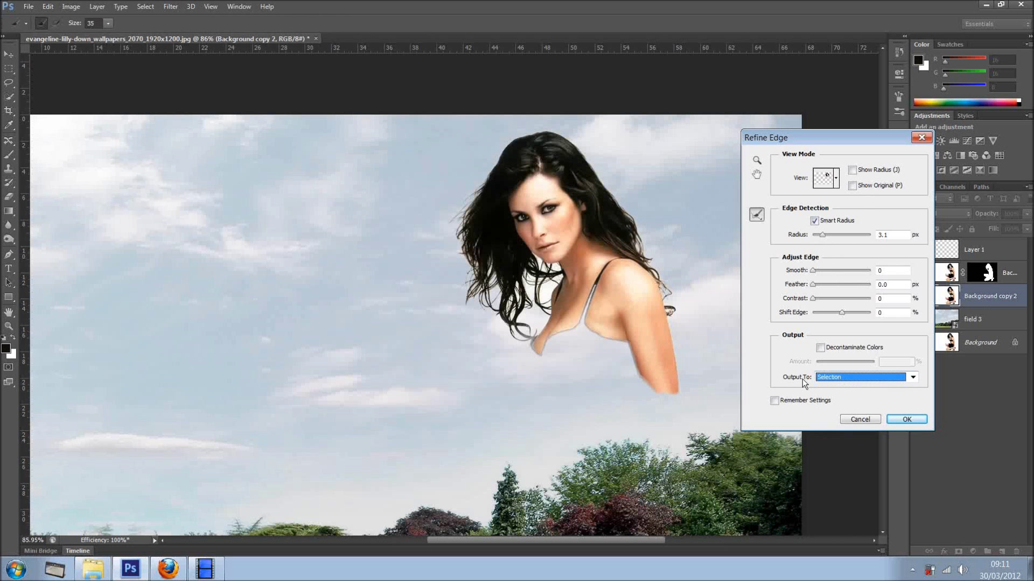
{"action": "left_click", "coordinate": [907, 419]}
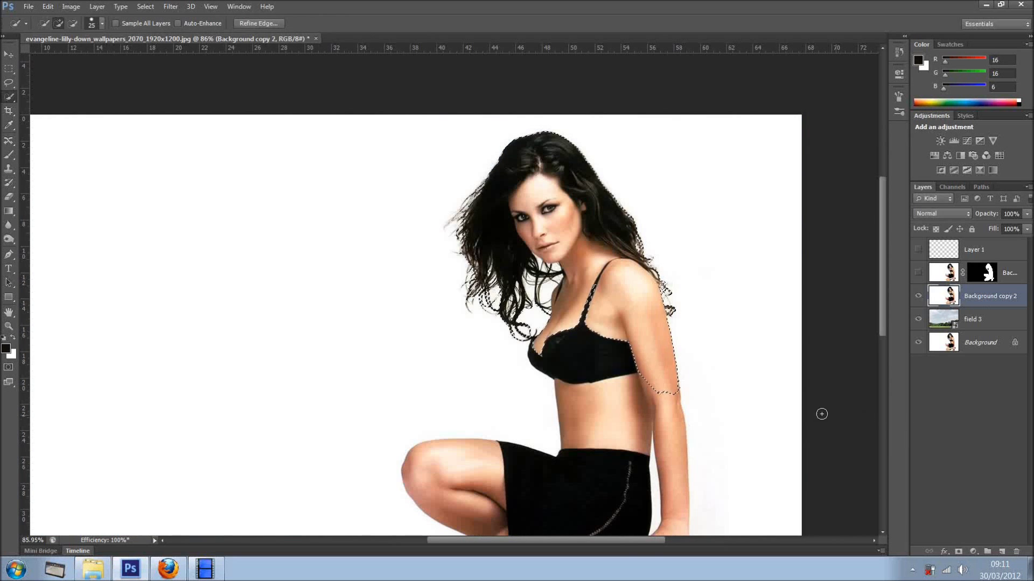
Step: Add the bare midriff and right arm to the selection
{"action": "scroll", "coordinate": [606, 300], "scroll_direction": "up", "scroll_amount": 3}
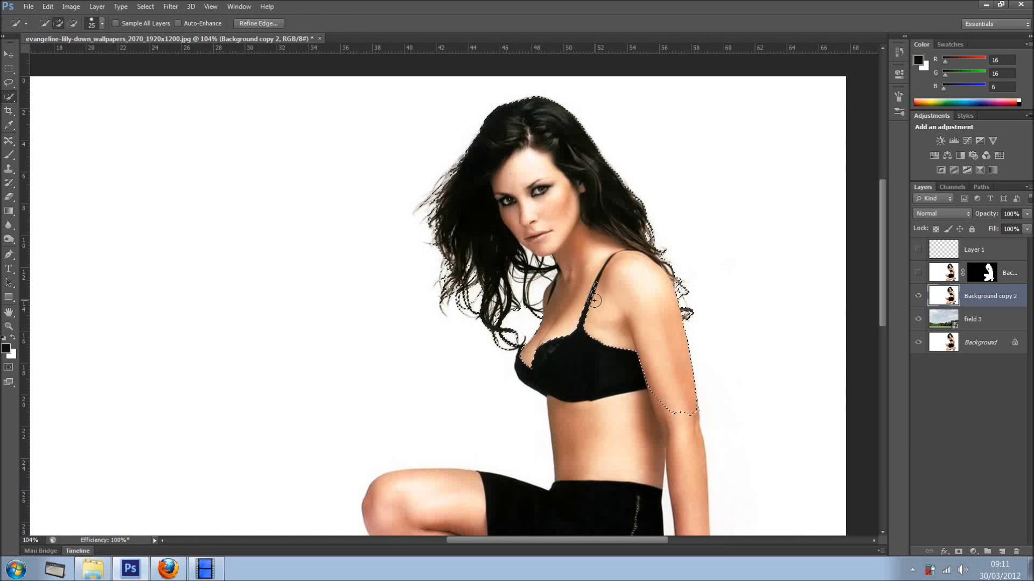
{"action": "left_click_drag", "start_coordinate": [595, 357], "coordinate": [593, 211]}
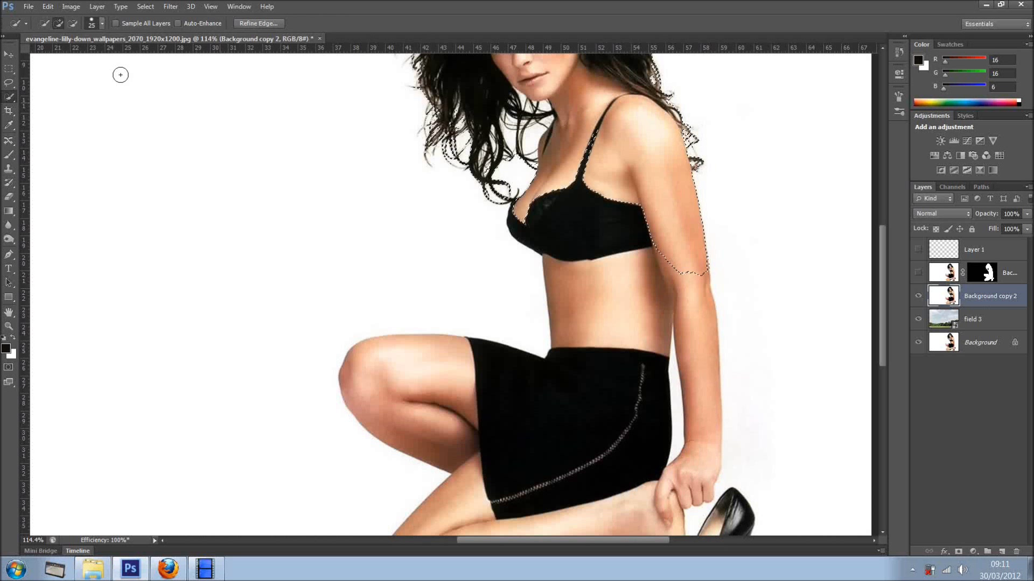
{"action": "left_click", "coordinate": [59, 24]}
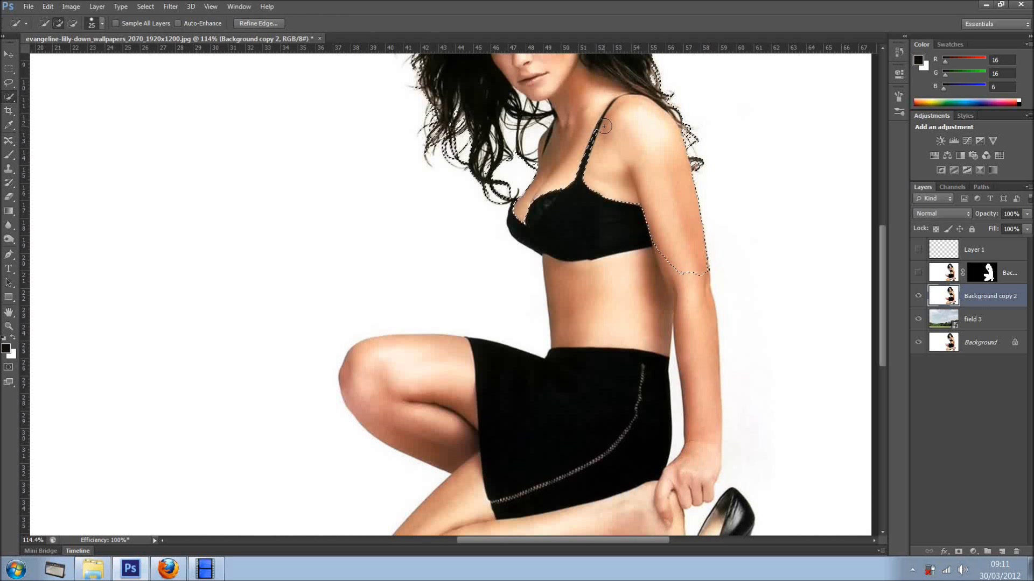
{"action": "mouse_move", "coordinate": [588, 236]}
{"action": "left_mouse_down"}
{"action": "mouse_move", "coordinate": [600, 379]}
{"action": "mouse_move", "coordinate": [561, 459]}
{"action": "left_mouse_up"}
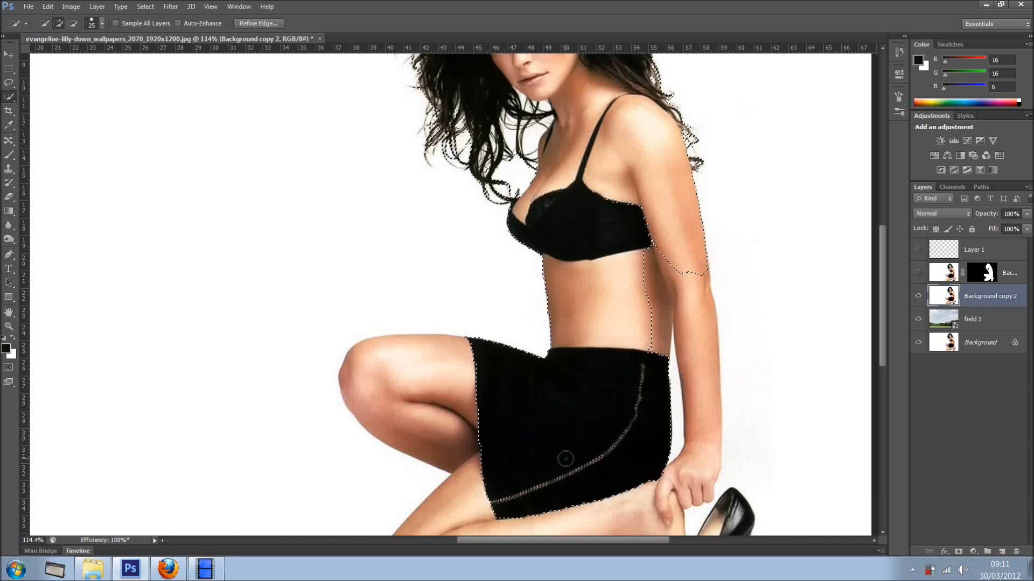
{"action": "mouse_move", "coordinate": [595, 189]}
{"action": "left_mouse_down"}
{"action": "mouse_move", "coordinate": [646, 230]}
{"action": "mouse_move", "coordinate": [693, 307]}
{"action": "mouse_move", "coordinate": [703, 399]}
{"action": "left_mouse_up"}
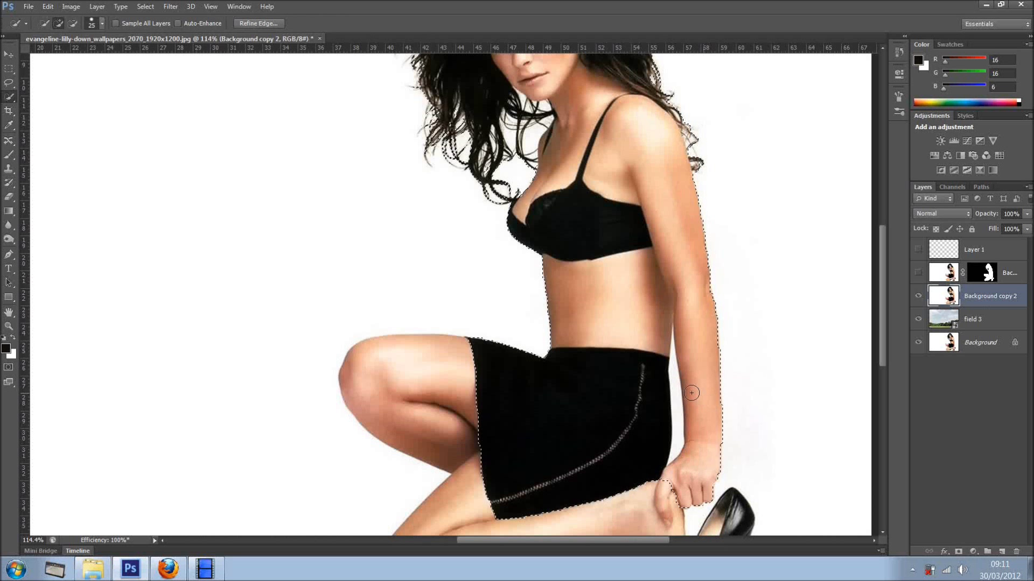
{"action": "scroll", "coordinate": [622, 269], "scroll_direction": "down", "scroll_amount": 5}
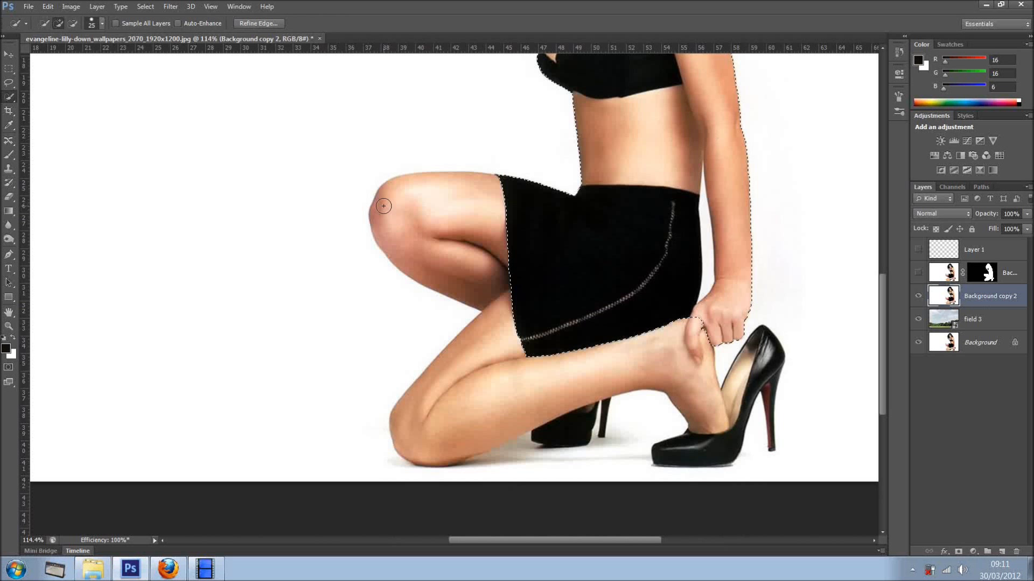
Step: Add the thigh, lower leg, foot and shoes to the selection
{"action": "mouse_move", "coordinate": [383, 206]}
{"action": "left_mouse_down"}
{"action": "mouse_move", "coordinate": [485, 246]}
{"action": "mouse_move", "coordinate": [532, 306]}
{"action": "left_mouse_up"}
{"action": "left_click_drag", "start_coordinate": [466, 406], "coordinate": [449, 434]}
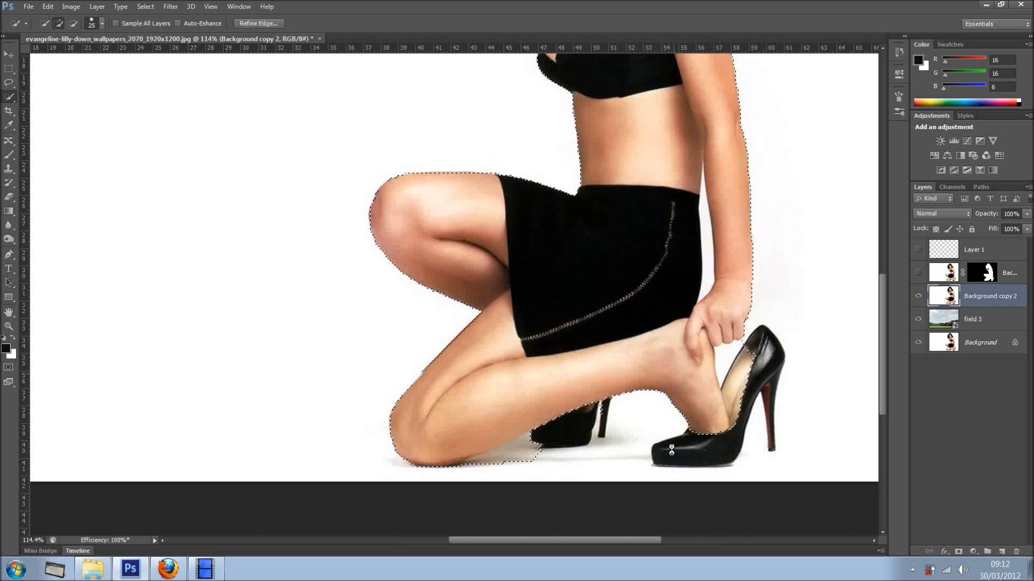
{"action": "left_click_drag", "start_coordinate": [683, 450], "coordinate": [759, 358]}
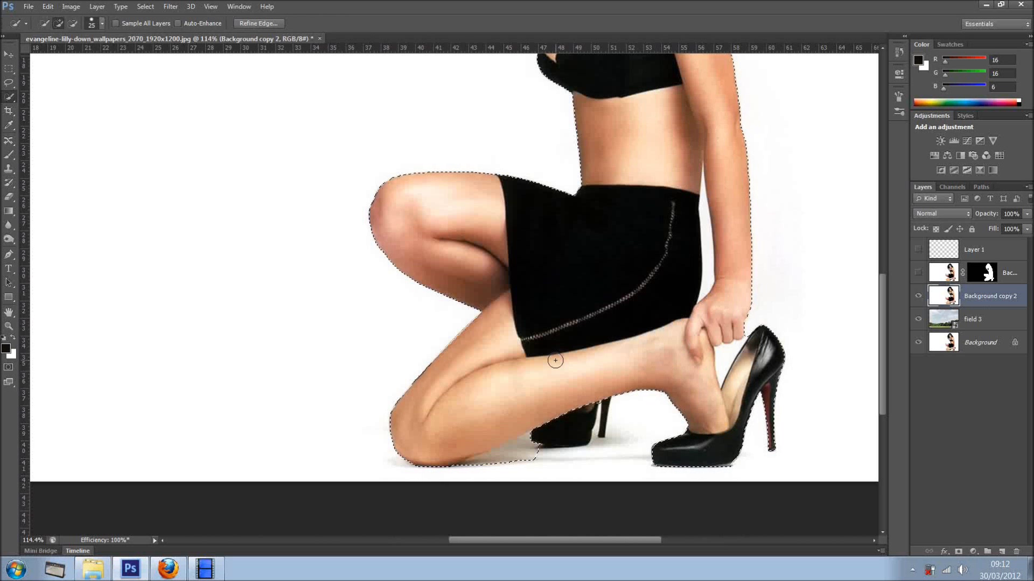
{"action": "scroll", "coordinate": [554, 358], "scroll_direction": "up", "scroll_amount": 1}
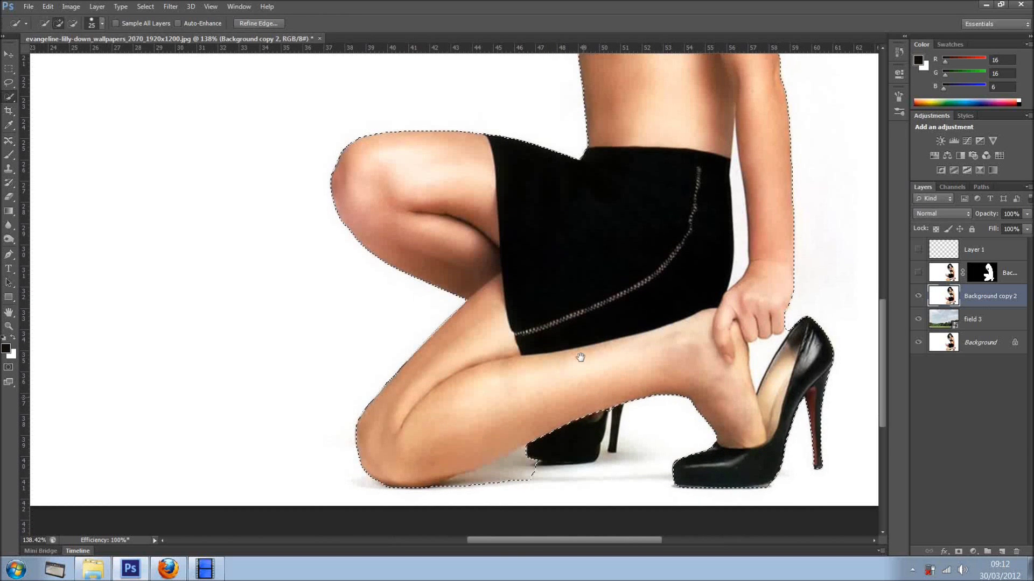
{"action": "scroll", "coordinate": [560, 340], "scroll_direction": "up", "scroll_amount": 1}
{"action": "scroll", "coordinate": [544, 328], "scroll_direction": "up", "scroll_amount": 1}
{"action": "scroll", "coordinate": [526, 330], "scroll_direction": "up", "scroll_amount": 1}
{"action": "scroll", "coordinate": [494, 245], "scroll_direction": "down", "scroll_amount": 2}
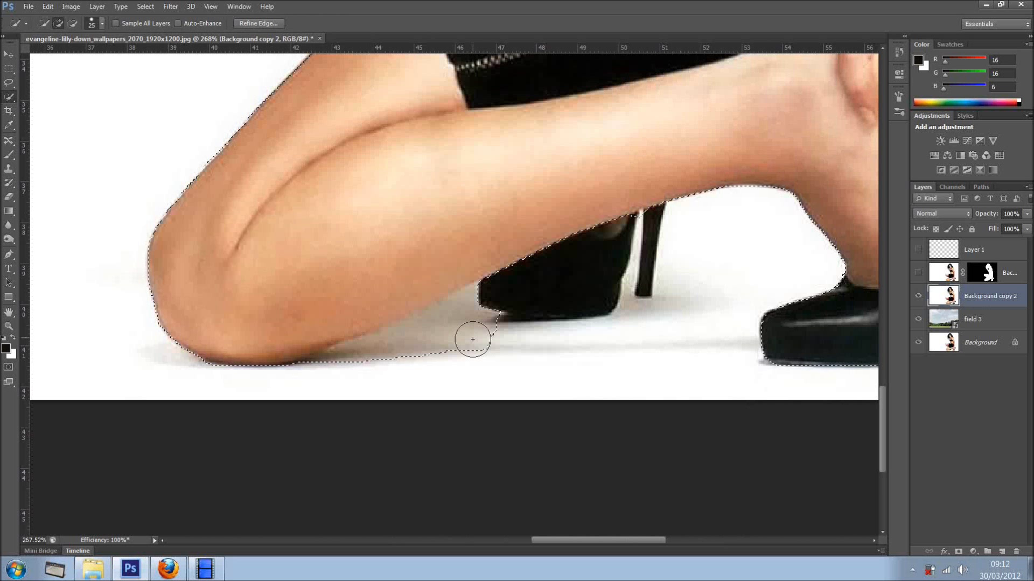
{"action": "mouse_move", "coordinate": [479, 343]}
{"action": "left_mouse_down"}
{"action": "mouse_move", "coordinate": [432, 341]}
{"action": "mouse_move", "coordinate": [495, 344]}
{"action": "left_mouse_up"}
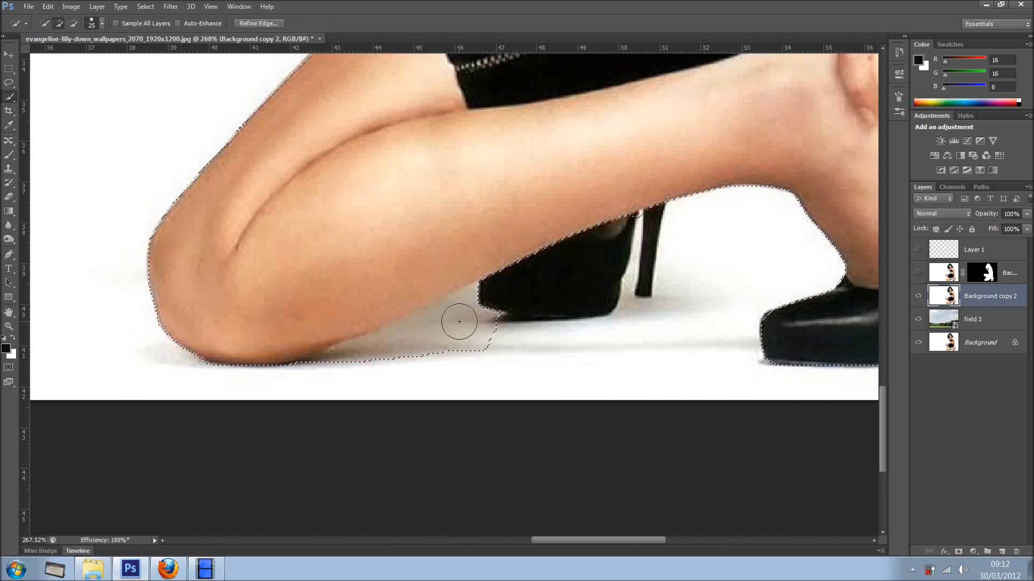
Step: Subtract the white gap between shoe and leg and the bump under the knee
{"action": "left_click", "coordinate": [72, 24]}
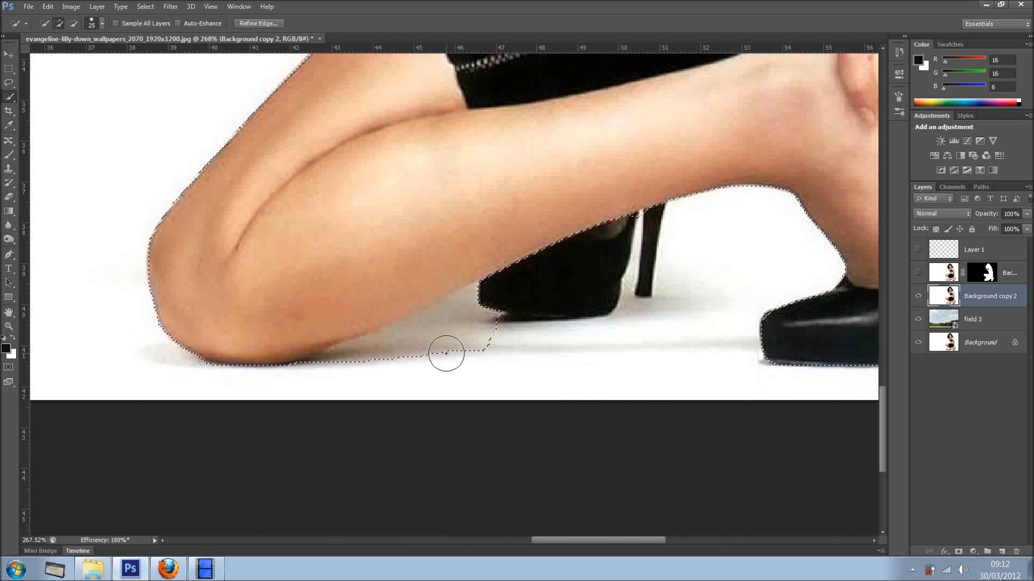
{"action": "mouse_move", "coordinate": [490, 348]}
{"action": "left_mouse_down"}
{"action": "mouse_move", "coordinate": [448, 333]}
{"action": "mouse_move", "coordinate": [325, 370]}
{"action": "left_mouse_up"}
{"action": "left_click_drag", "start_coordinate": [468, 348], "coordinate": [324, 328]}
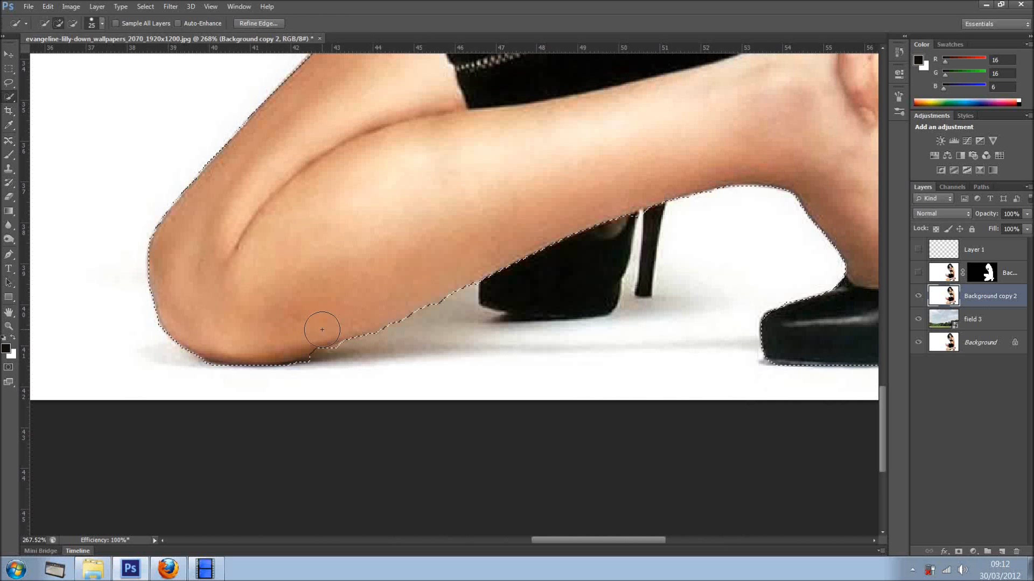
{"action": "left_click", "coordinate": [324, 327]}
Step: With the brush shrunk to 7, remove white gaps between fingers, shoe, skirt and arm
{"action": "left_click_drag", "start_coordinate": [563, 328], "coordinate": [357, 357]}
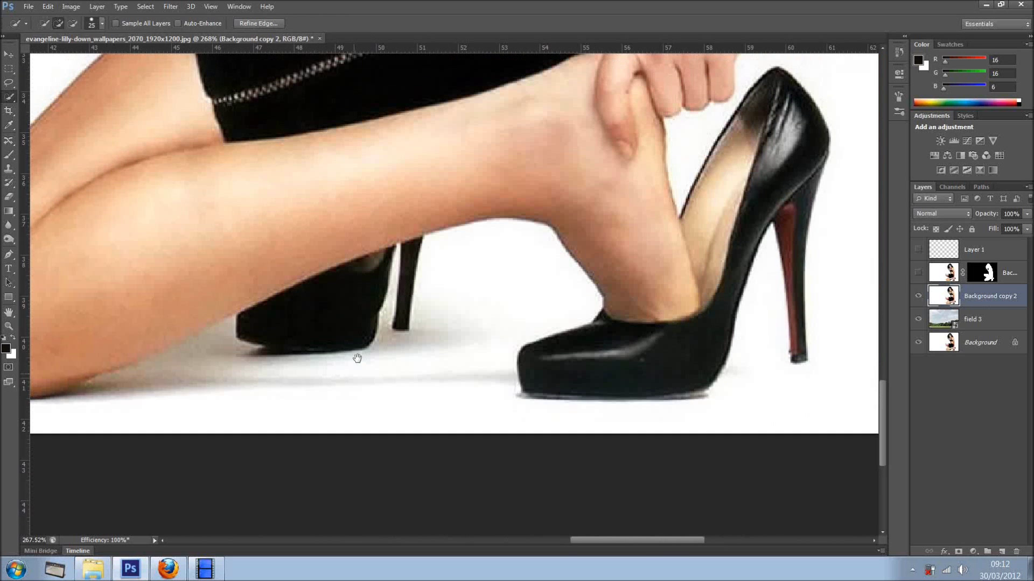
{"action": "scroll", "coordinate": [482, 330], "scroll_direction": "up", "scroll_amount": 3}
{"action": "left_click_drag", "start_coordinate": [447, 332], "coordinate": [352, 336]}
{"action": "key", "text": "bracketleft"}
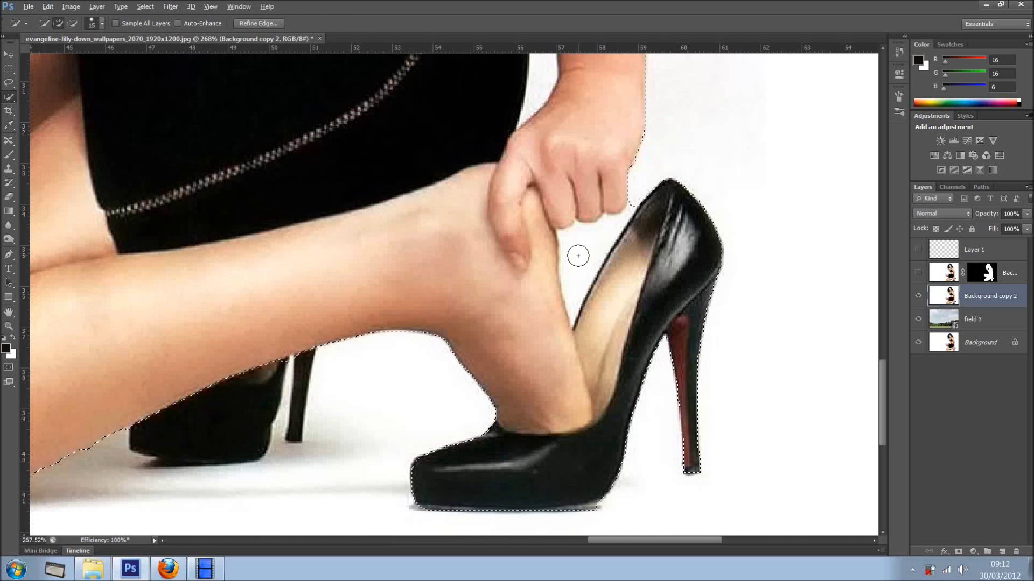
{"action": "key", "text": "bracketleft"}
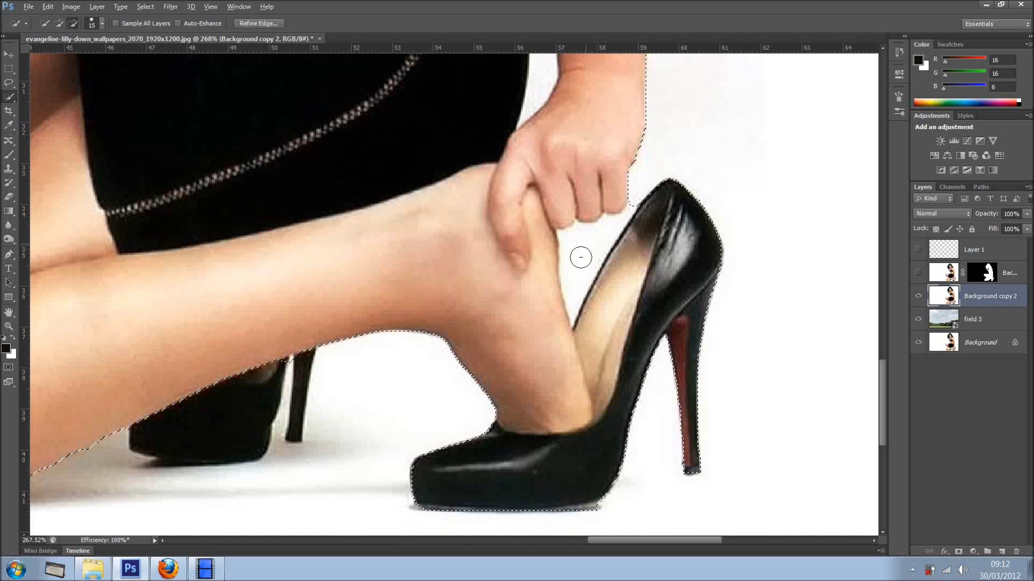
{"action": "left_click", "coordinate": [584, 252], "text": "alt"}
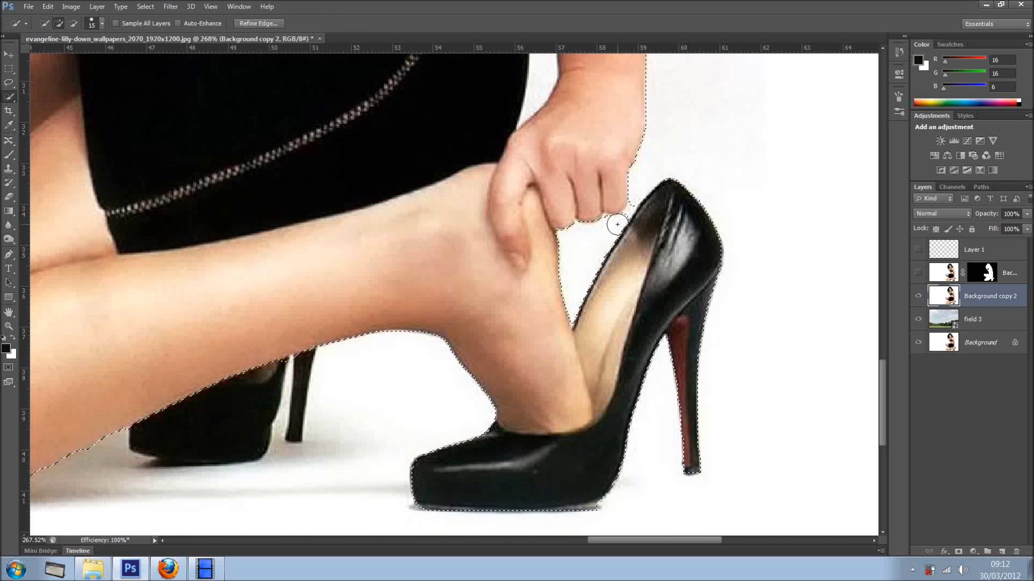
{"action": "key", "text": "bracketleft"}
{"action": "key", "text": "bracketleft"}
{"action": "key", "text": "bracketleft"}
{"action": "key", "text": "bracketleft"}
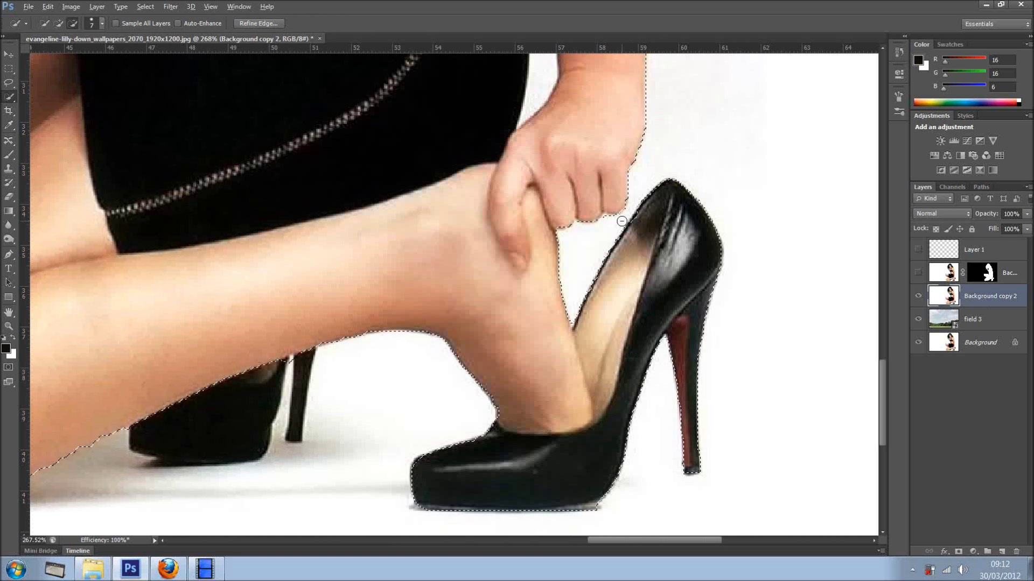
{"action": "left_click_drag", "start_coordinate": [576, 302], "coordinate": [600, 533]}
{"action": "left_click", "coordinate": [562, 304]}
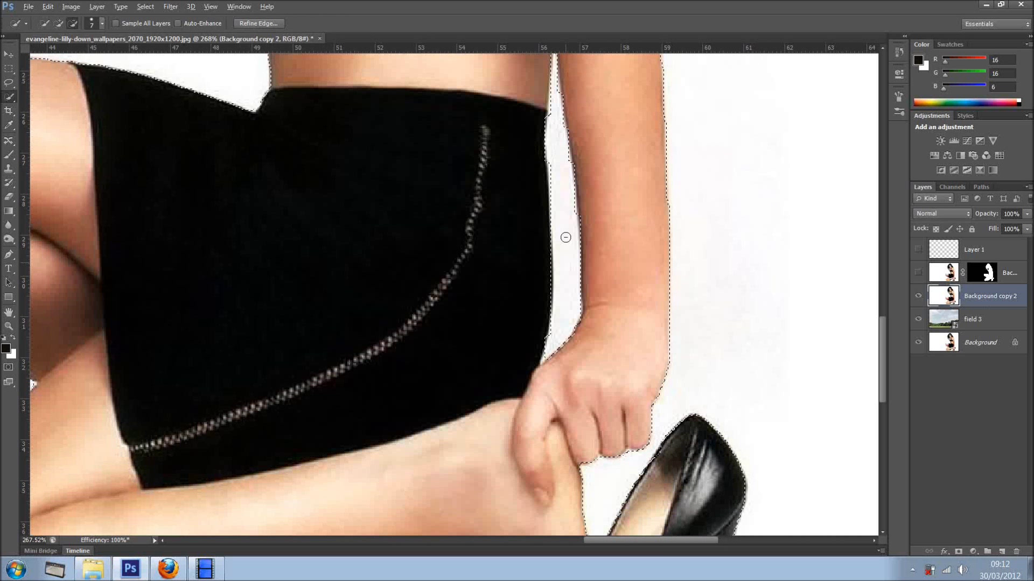
Step: Add the stiletto heel and the front shoe's sole to the selection
{"action": "scroll", "coordinate": [561, 233], "scroll_direction": "down", "scroll_amount": 3}
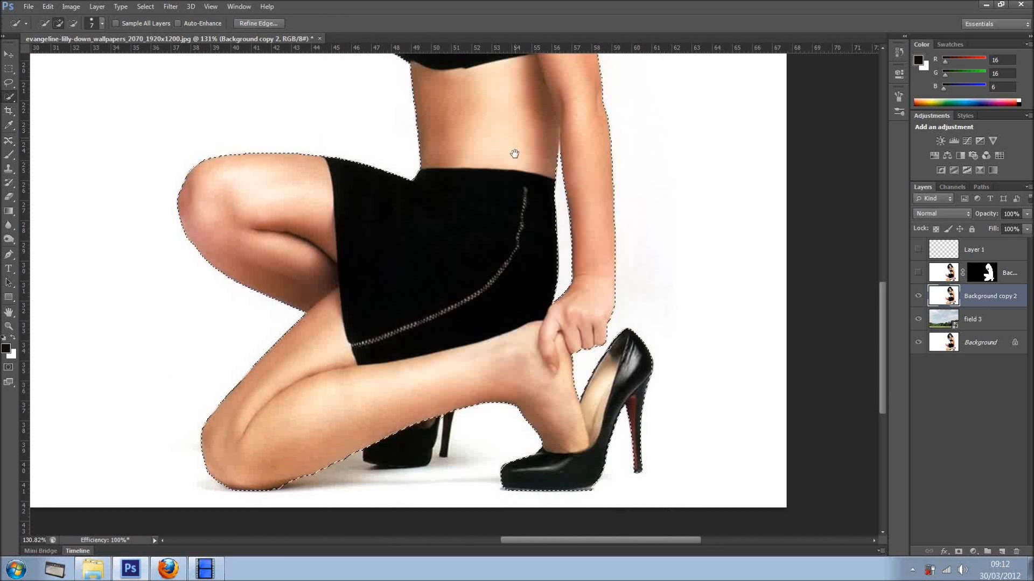
{"action": "left_click_drag", "start_coordinate": [514, 154], "coordinate": [506, 320]}
{"action": "scroll", "coordinate": [436, 353], "scroll_direction": "down", "scroll_amount": 1}
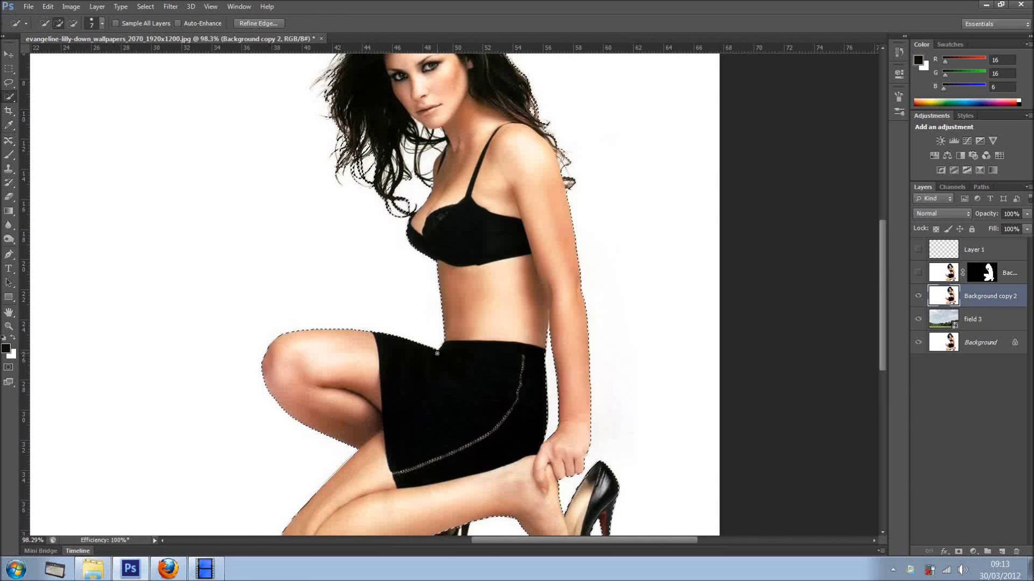
{"action": "left_click_drag", "start_coordinate": [487, 249], "coordinate": [489, 245]}
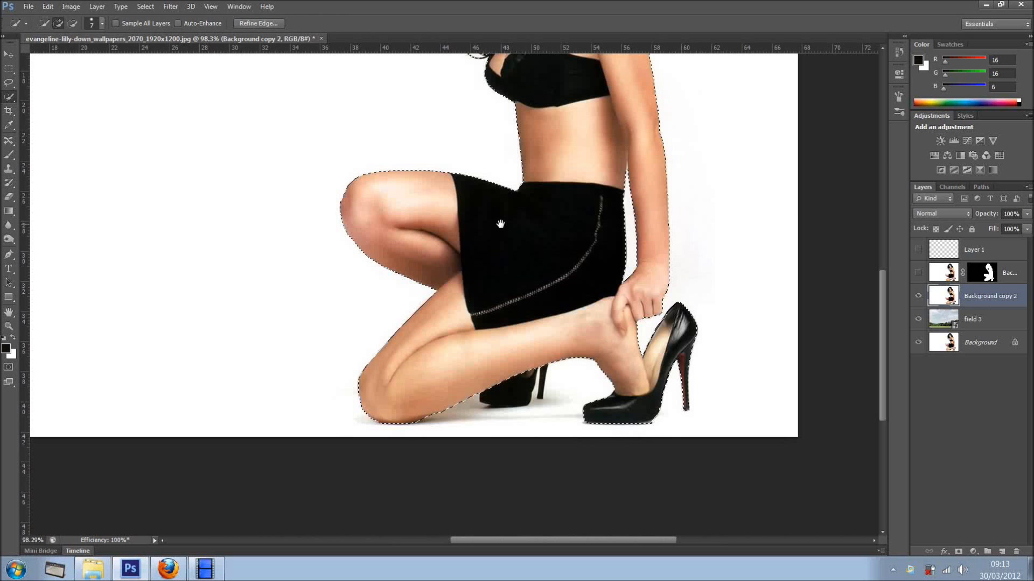
{"action": "scroll", "coordinate": [501, 224], "scroll_direction": "up", "scroll_amount": 5}
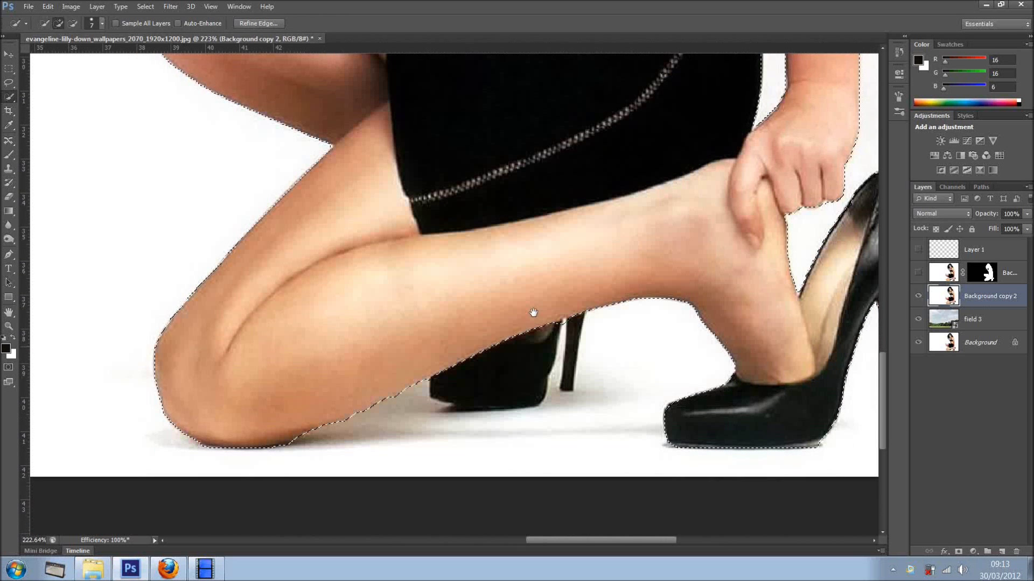
{"action": "left_click_drag", "start_coordinate": [533, 313], "coordinate": [541, 279]}
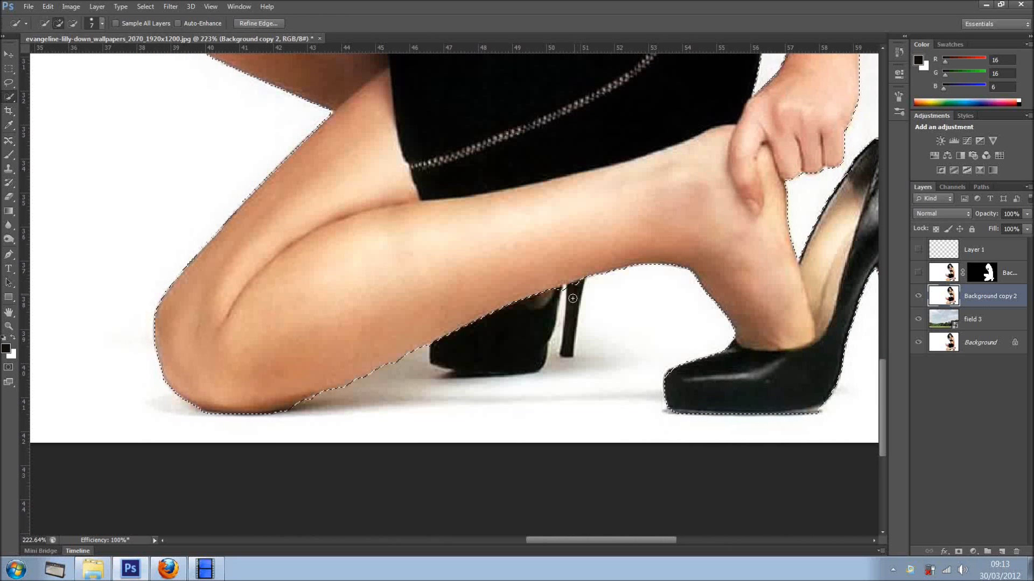
{"action": "left_click", "coordinate": [573, 298]}
{"action": "left_click_drag", "start_coordinate": [549, 289], "coordinate": [528, 363]}
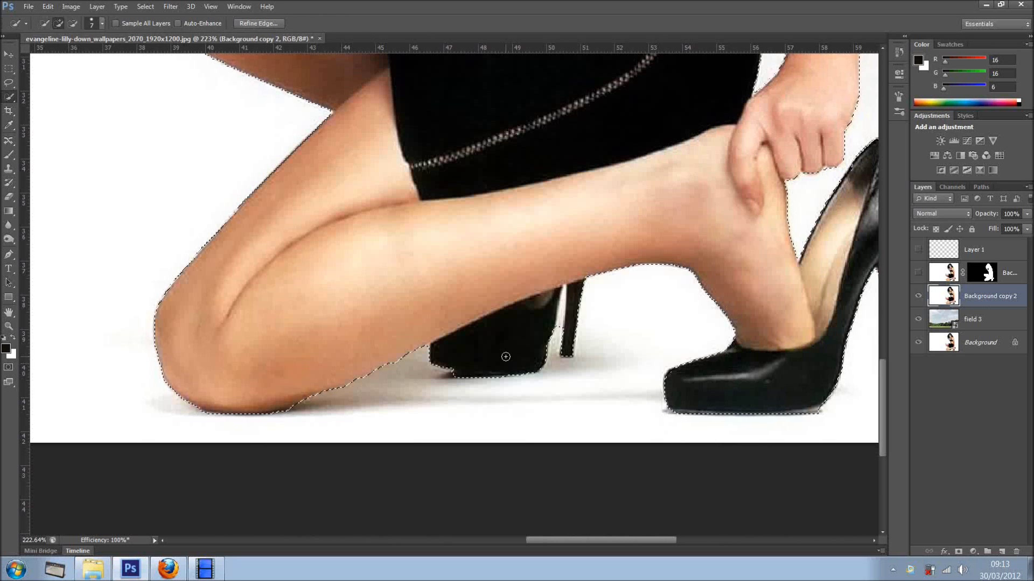
{"action": "scroll", "coordinate": [506, 357], "scroll_direction": "down", "scroll_amount": 6}
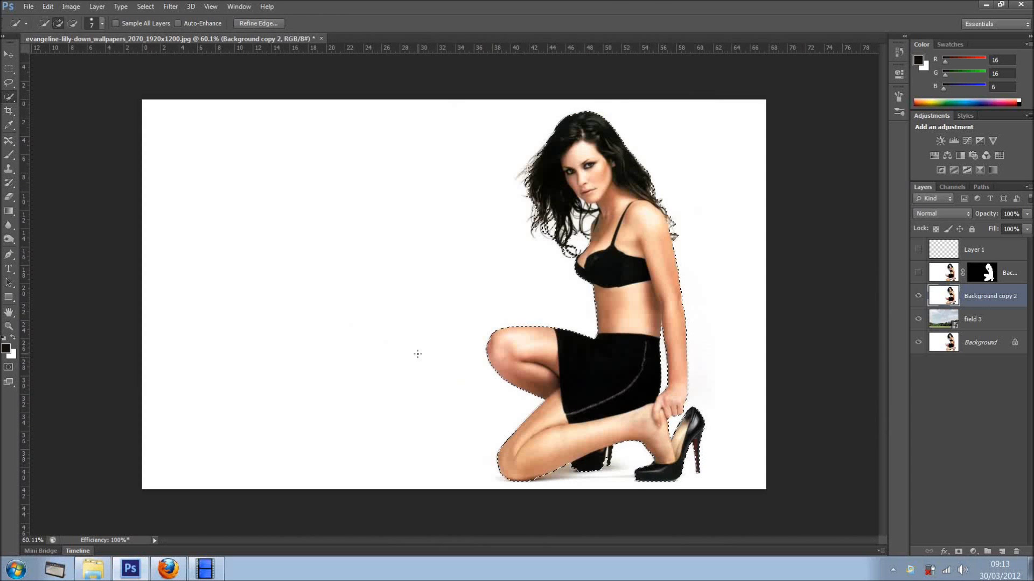
{"action": "scroll", "coordinate": [418, 353], "scroll_direction": "down", "scroll_amount": 1}
{"action": "scroll", "coordinate": [413, 341], "scroll_direction": "up", "scroll_amount": 1}
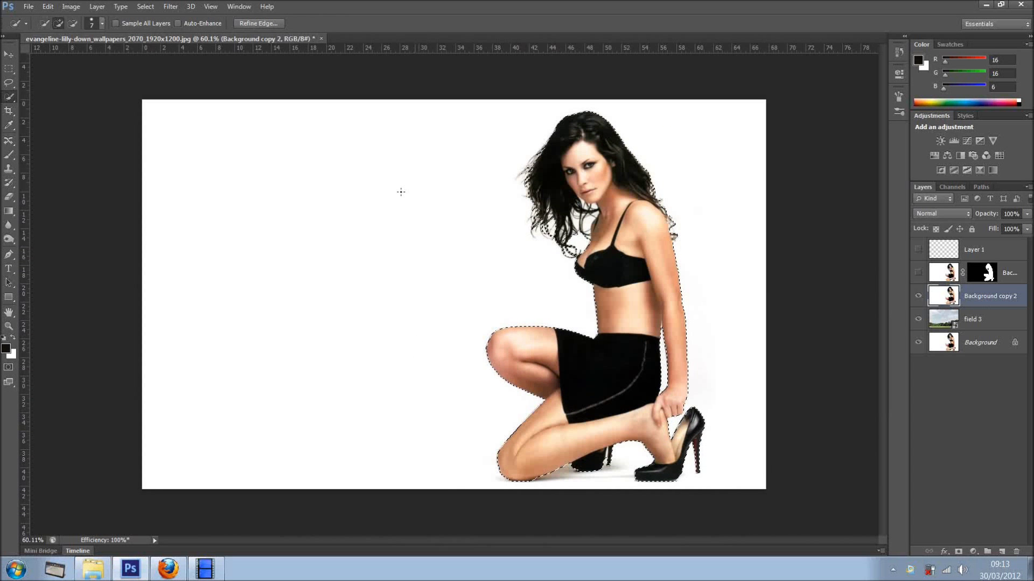
{"action": "left_click", "coordinate": [260, 23]}
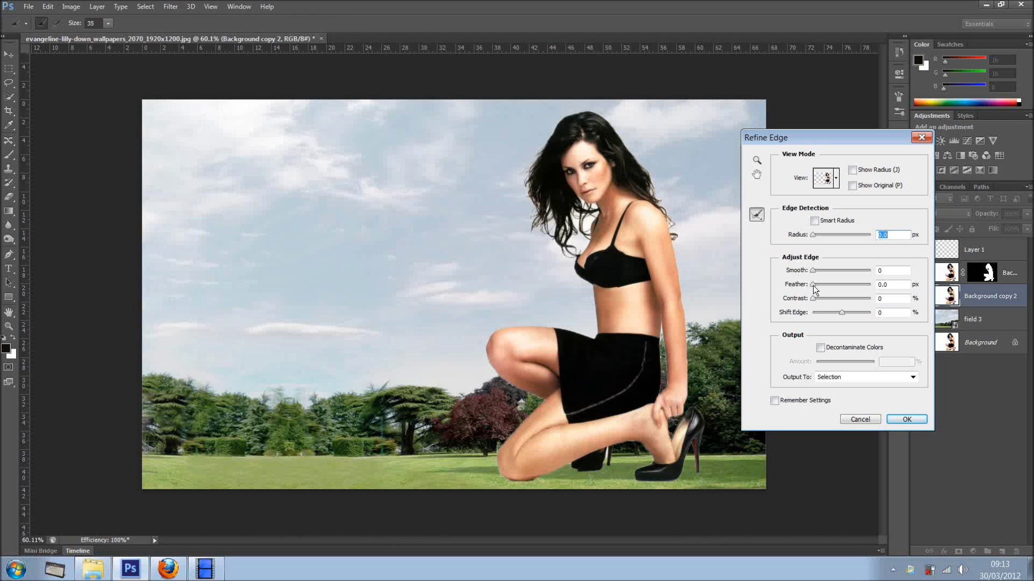
Step: Set Refine Edge Feather to 1 px and Contrast back to 0, previewing the knee at 200%
{"action": "left_click_drag", "start_coordinate": [814, 285], "coordinate": [815, 285]}
{"action": "type", "text": "1"}
{"action": "left_click", "coordinate": [885, 299]}
{"action": "type", "text": ".5"}
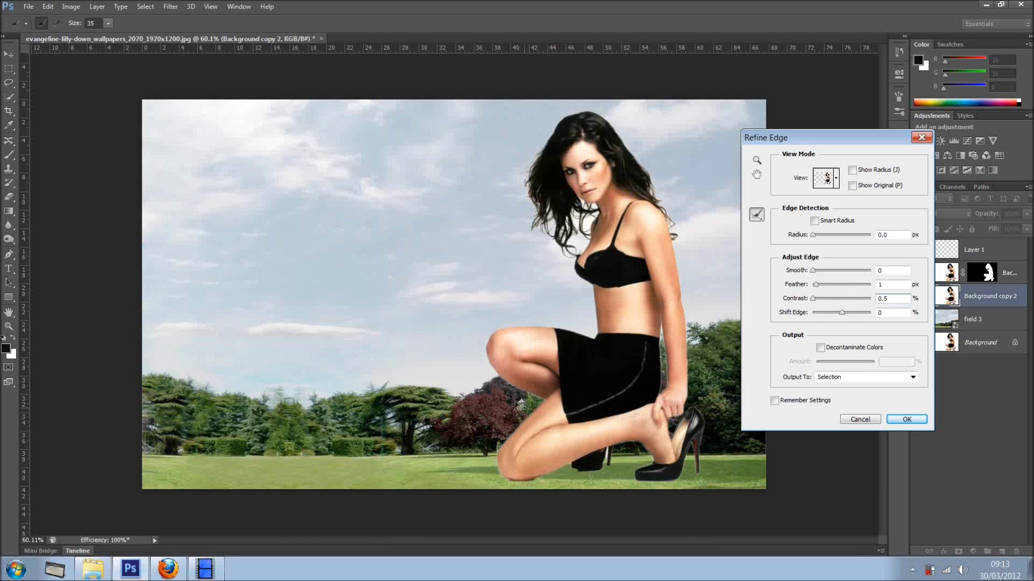
{"action": "left_click", "coordinate": [756, 159]}
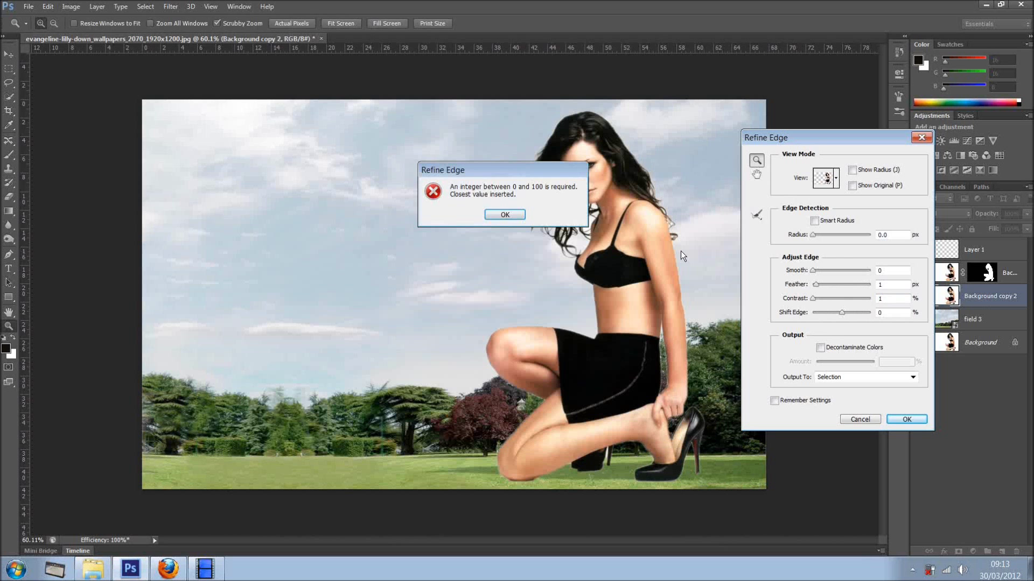
{"action": "left_click", "coordinate": [498, 211]}
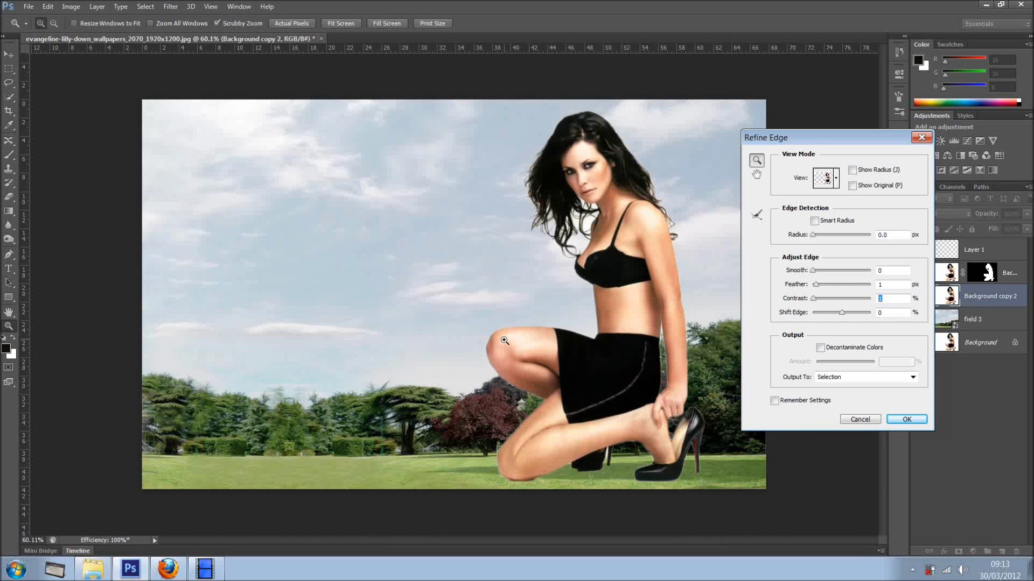
{"action": "left_click", "coordinate": [504, 342]}
{"action": "left_click_drag", "start_coordinate": [504, 344], "coordinate": [502, 300]}
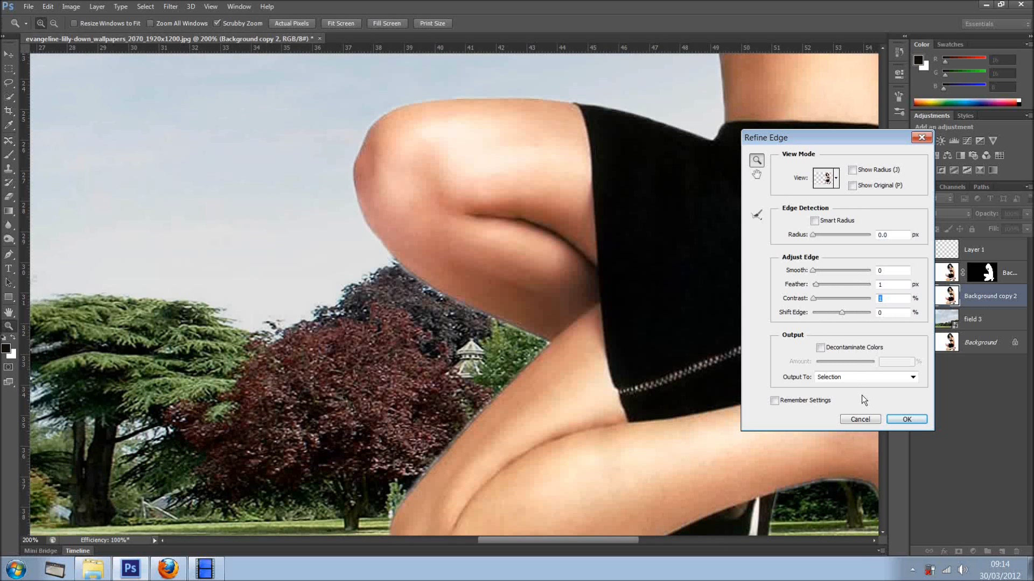
{"action": "key", "text": "Down"}
{"action": "left_click", "coordinate": [892, 377]}
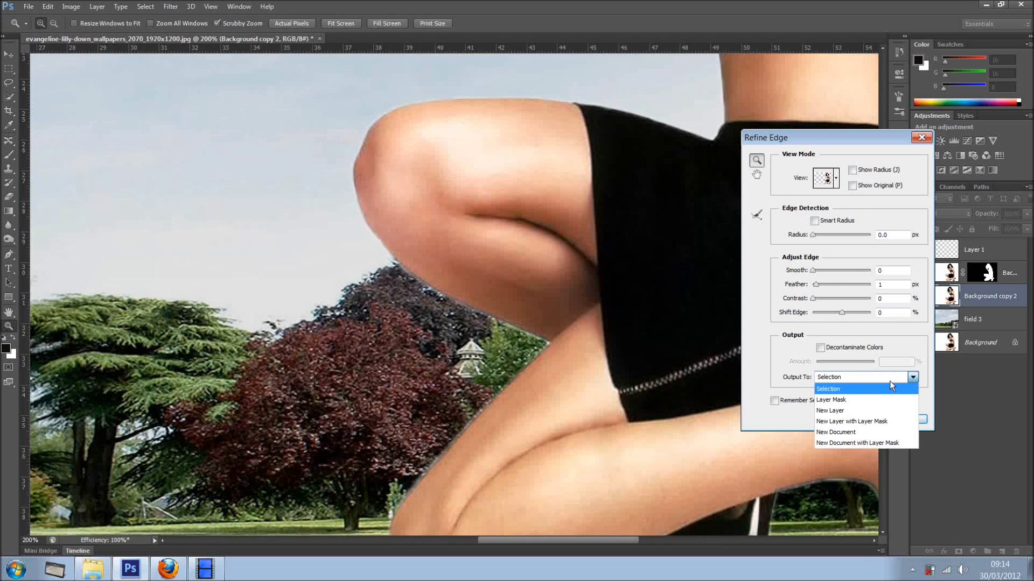
Step: Turn on Decontaminate Colors at 67% and output to New Layer with Layer Mask
{"action": "left_click", "coordinate": [820, 348]}
{"action": "left_click_drag", "start_coordinate": [846, 362], "coordinate": [855, 361]}
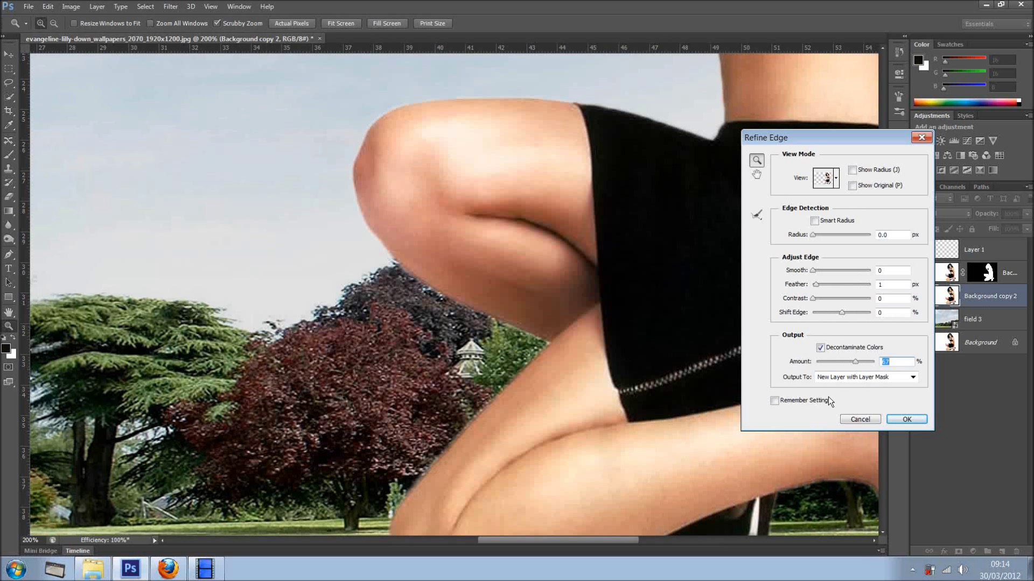
{"action": "left_click", "coordinate": [845, 377]}
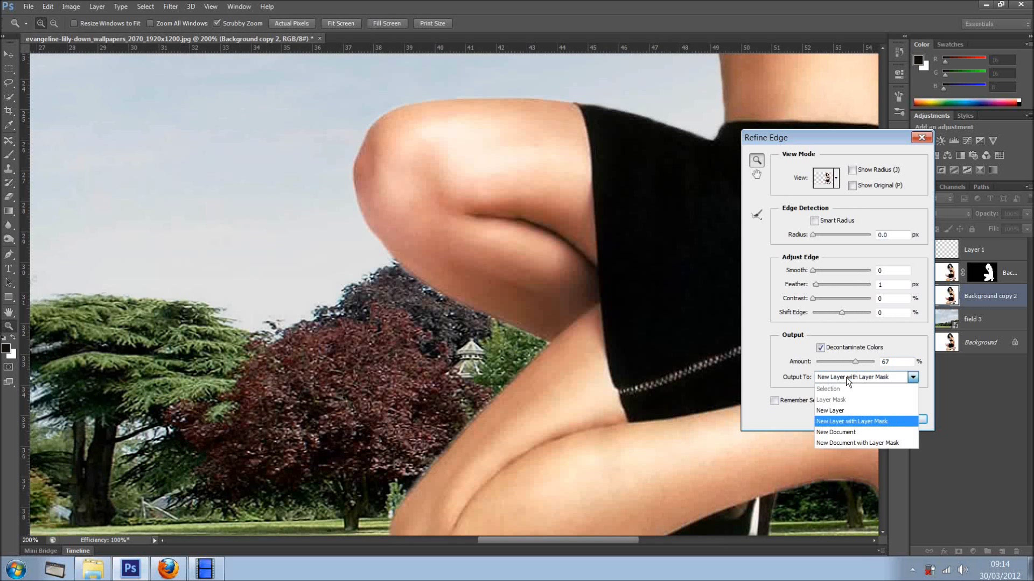
{"action": "left_click", "coordinate": [845, 377]}
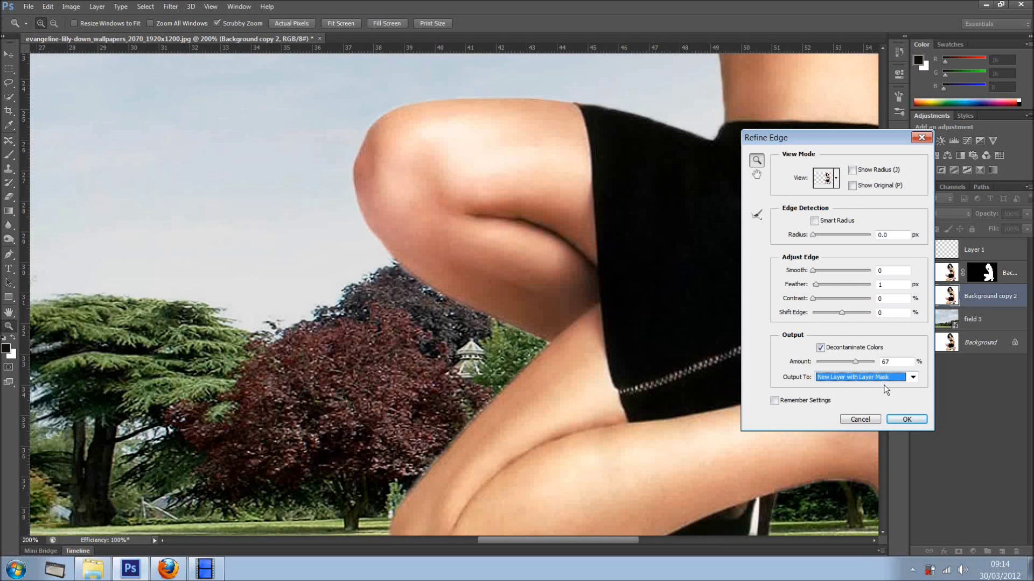
Step: Apply Refine Edge to create the masked Background copy 3 and zoom to inspect its edges
{"action": "left_click", "coordinate": [898, 420]}
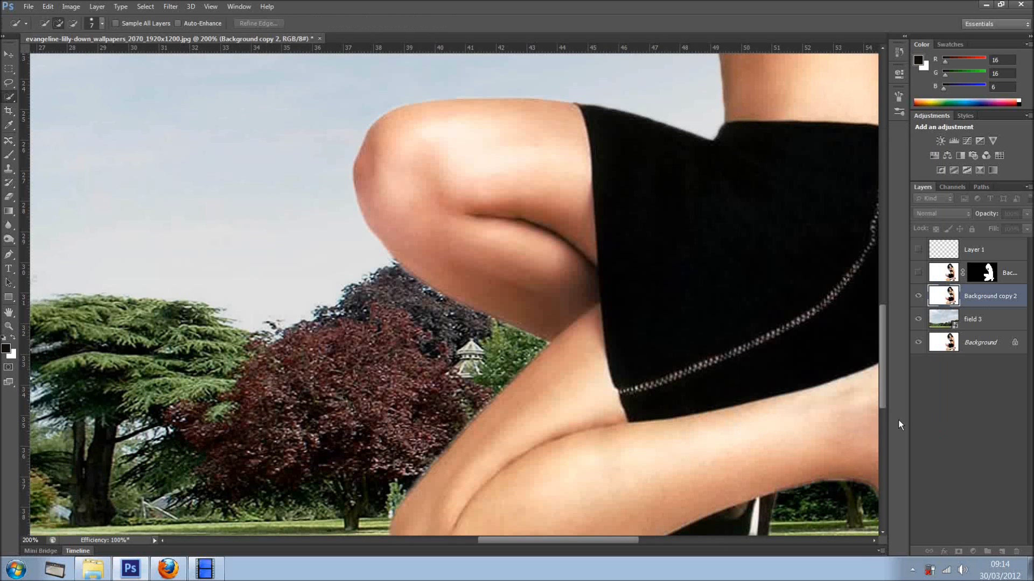
{"action": "scroll", "coordinate": [700, 377], "scroll_direction": "down", "scroll_amount": 10}
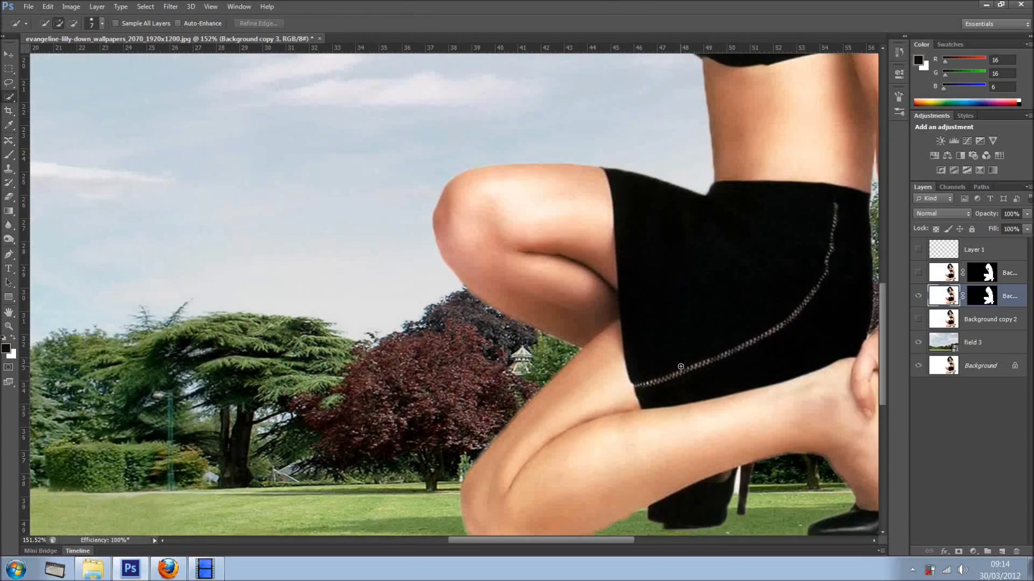
{"action": "scroll", "coordinate": [654, 350], "scroll_direction": "up", "scroll_amount": 5}
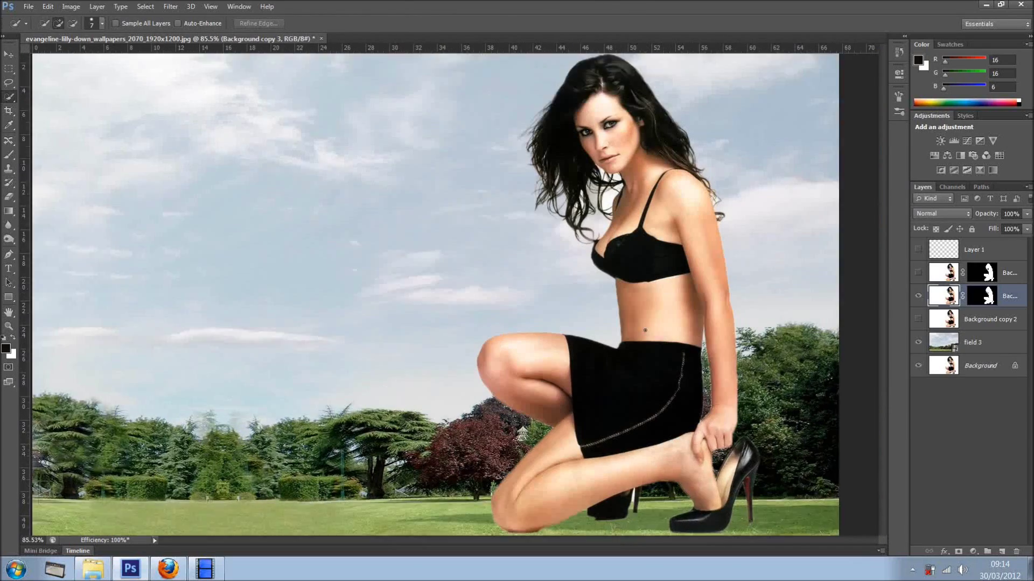
{"action": "scroll", "coordinate": [759, 341], "scroll_direction": "down", "scroll_amount": 2}
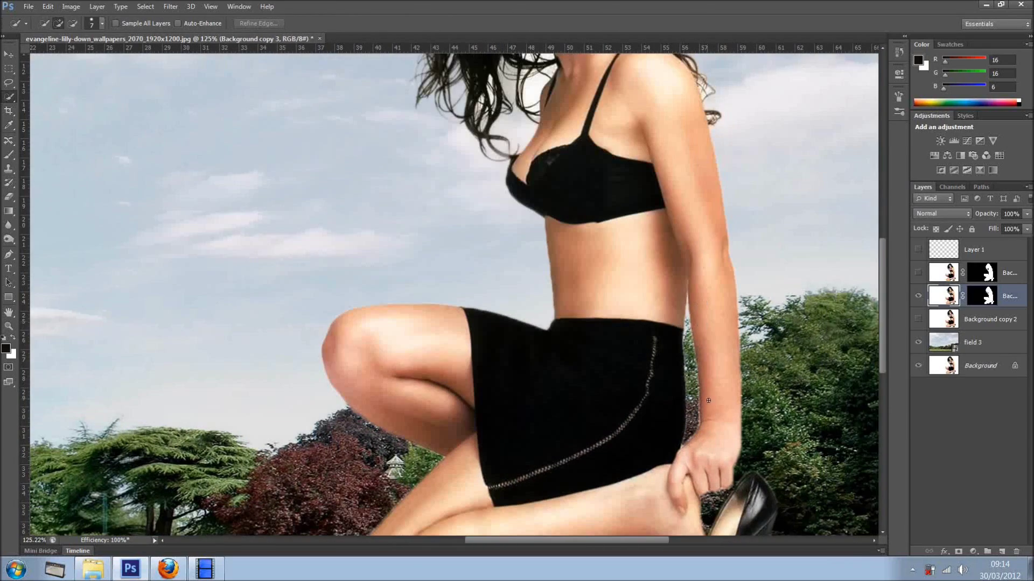
{"action": "scroll", "coordinate": [706, 412], "scroll_direction": "up", "scroll_amount": 5}
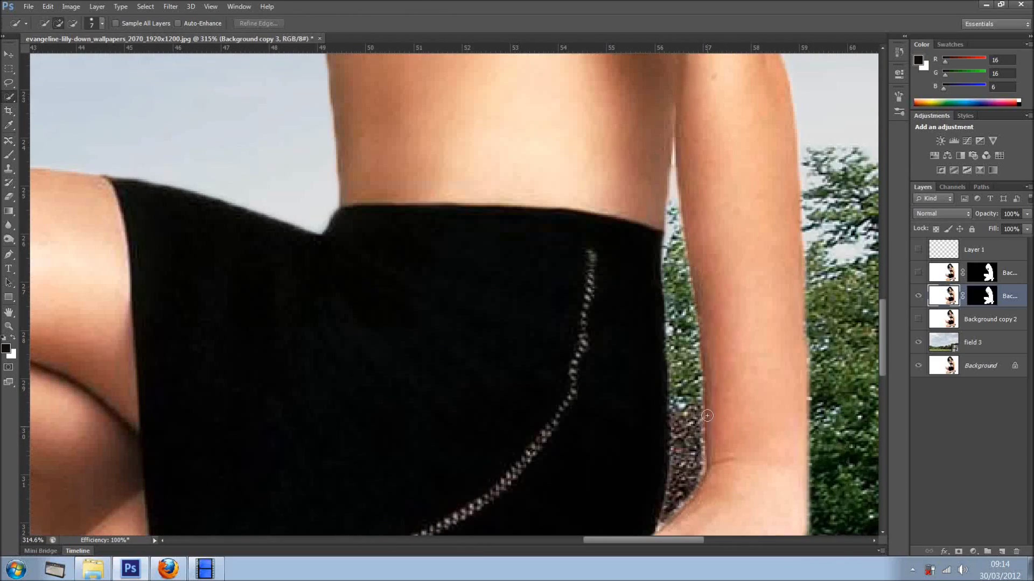
{"action": "scroll", "coordinate": [686, 303], "scroll_direction": "down", "scroll_amount": 7}
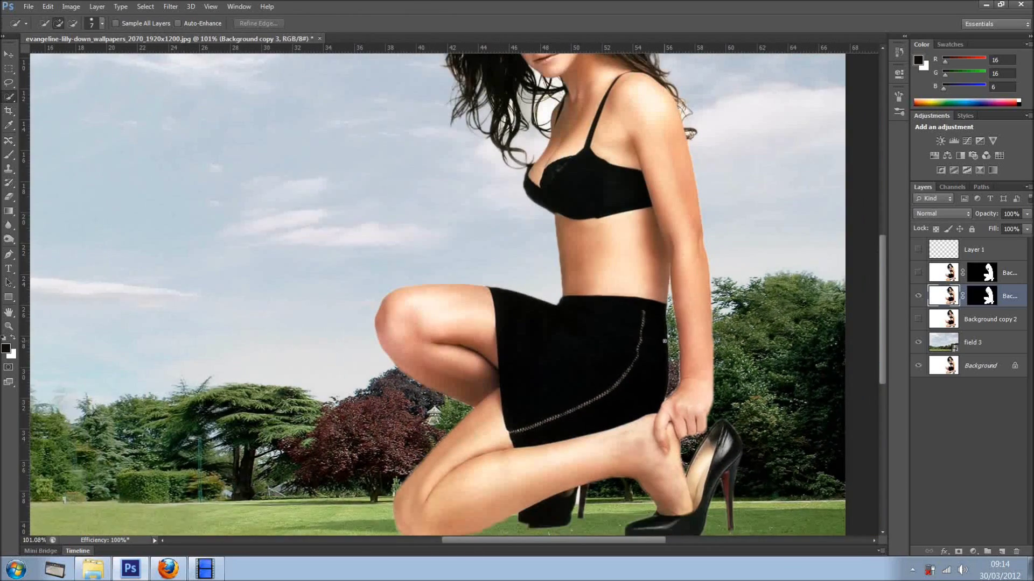
{"action": "scroll", "coordinate": [664, 341], "scroll_direction": "down", "scroll_amount": 1}
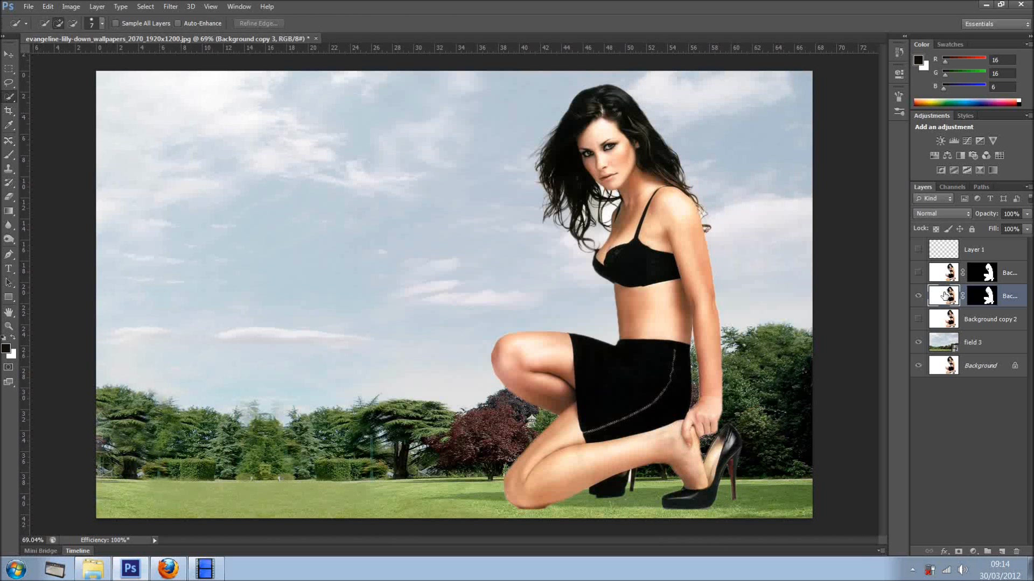
{"action": "right_click", "coordinate": [984, 299]}
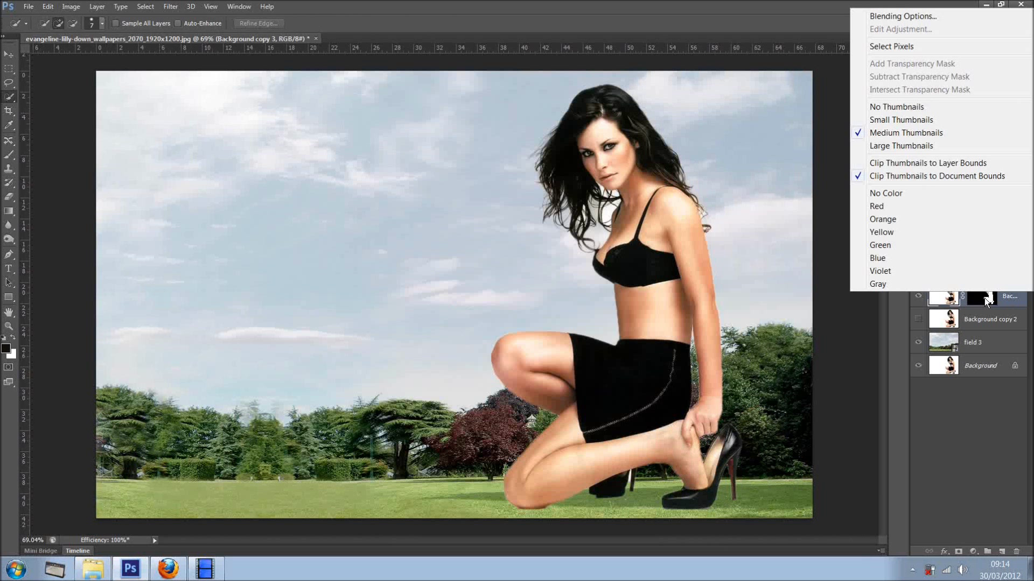
Step: Convert Background copy 3 to a Smart Object, then rasterize it to bake the mask into transparency
{"action": "left_click", "coordinate": [1003, 298]}
{"action": "right_click", "coordinate": [1002, 299]}
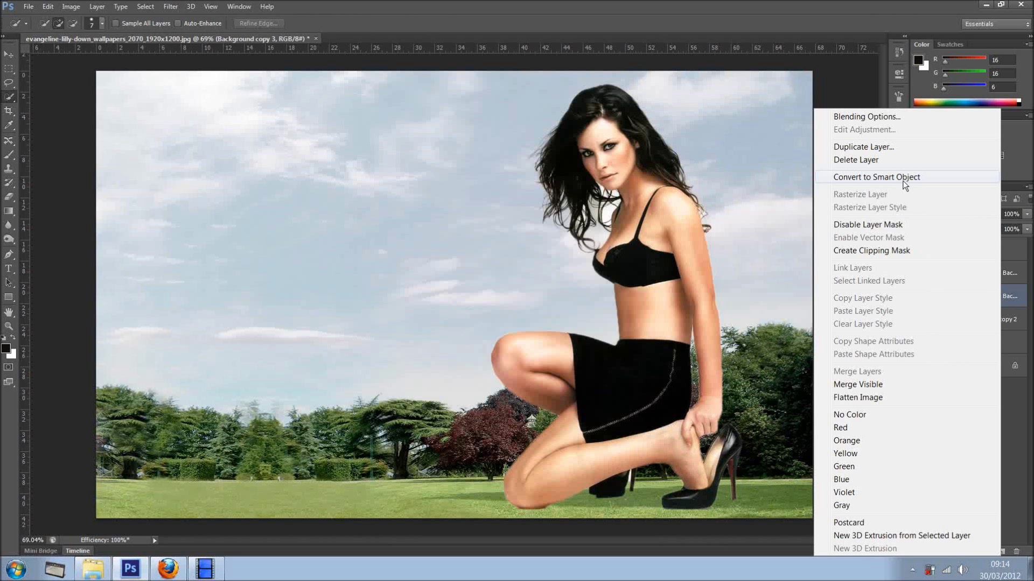
{"action": "left_click", "coordinate": [903, 180]}
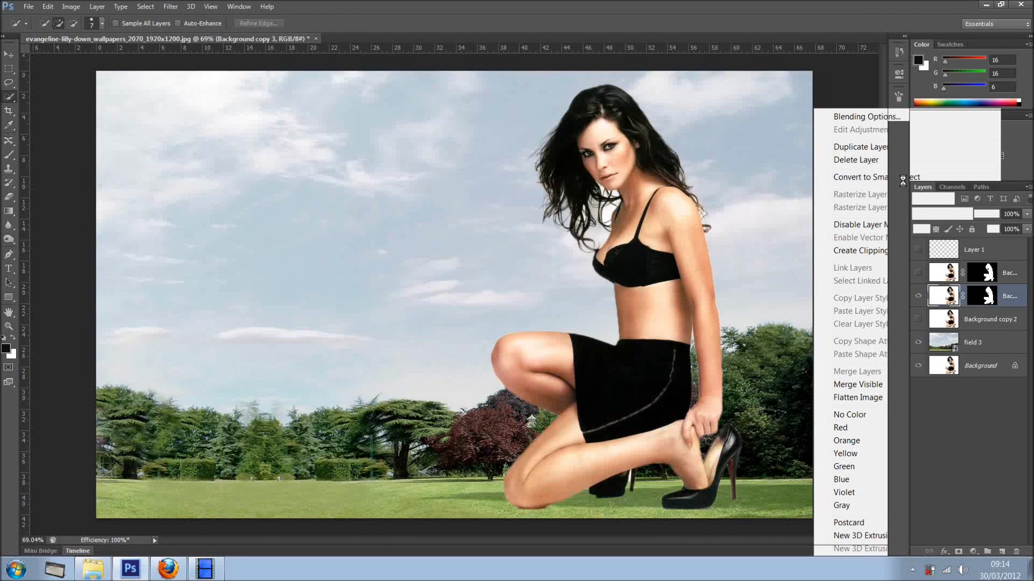
{"action": "right_click", "coordinate": [979, 297]}
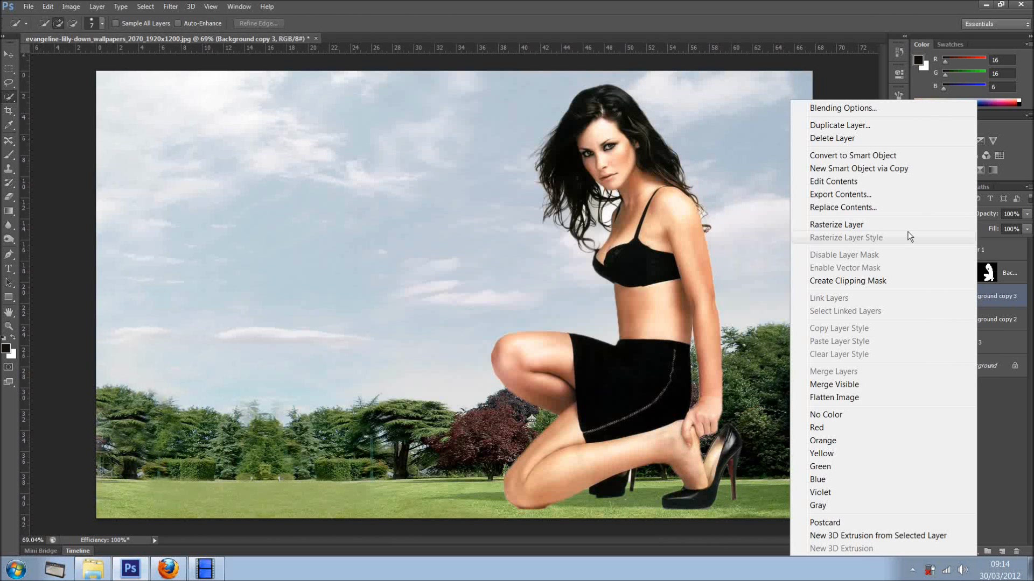
{"action": "left_click", "coordinate": [852, 225]}
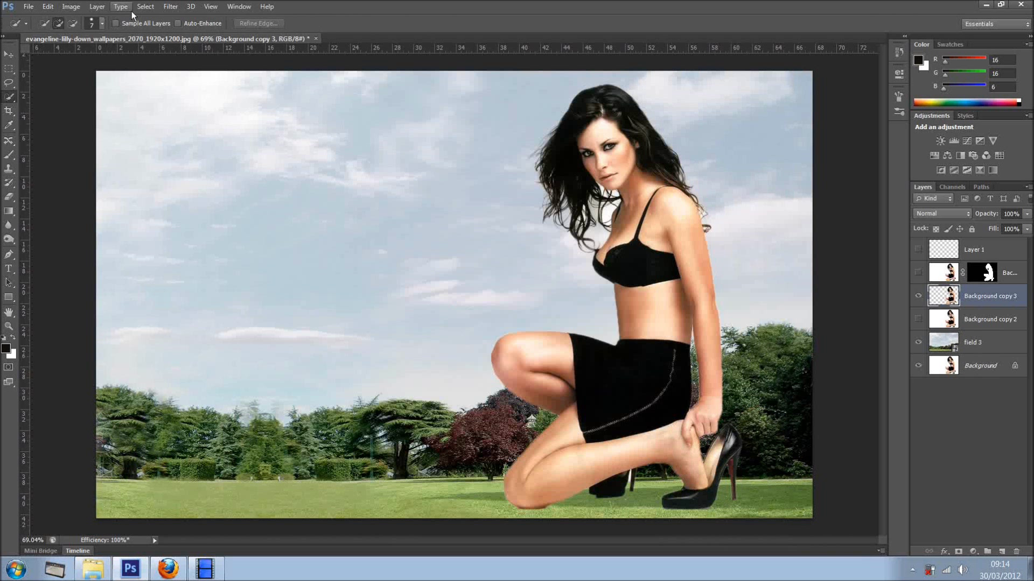
Step: Apply Matting > Defringe at 1 pixel to the kneeling woman's cutout and zoom to inspect the edges
{"action": "left_click", "coordinate": [100, 8]}
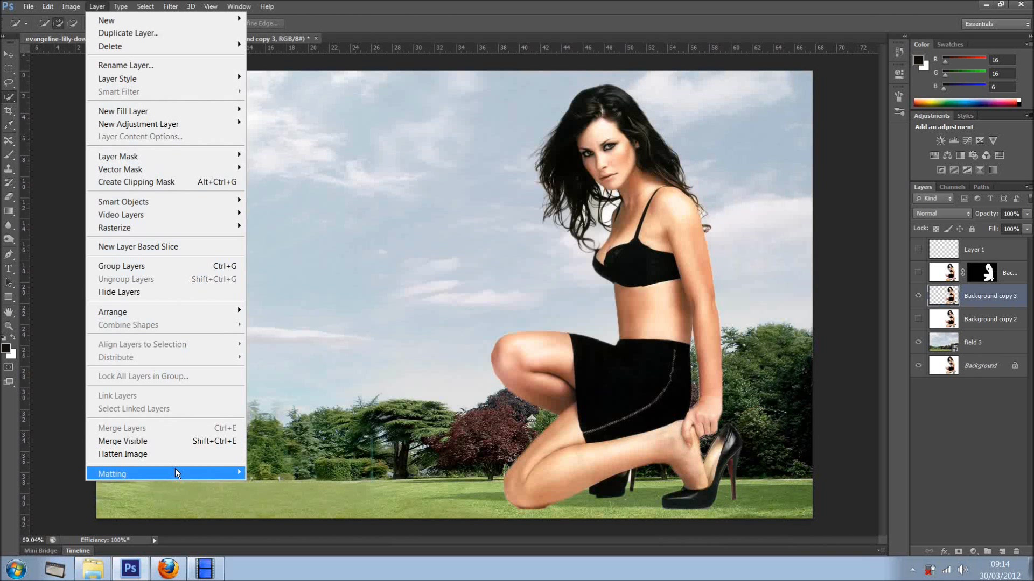
{"action": "mouse_move", "coordinate": [176, 474]}
{"action": "left_click", "coordinate": [285, 483]}
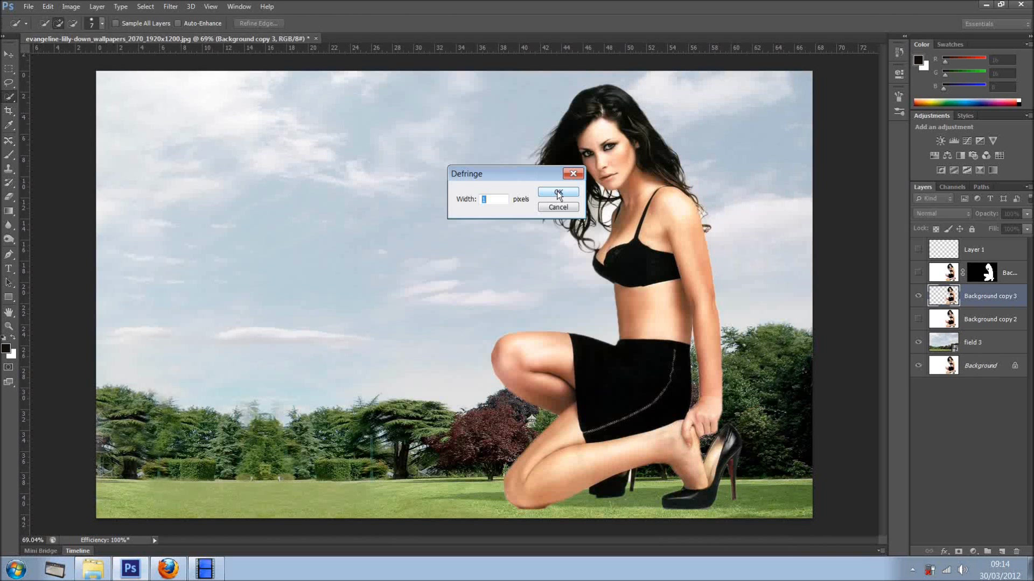
{"action": "left_click", "coordinate": [558, 192]}
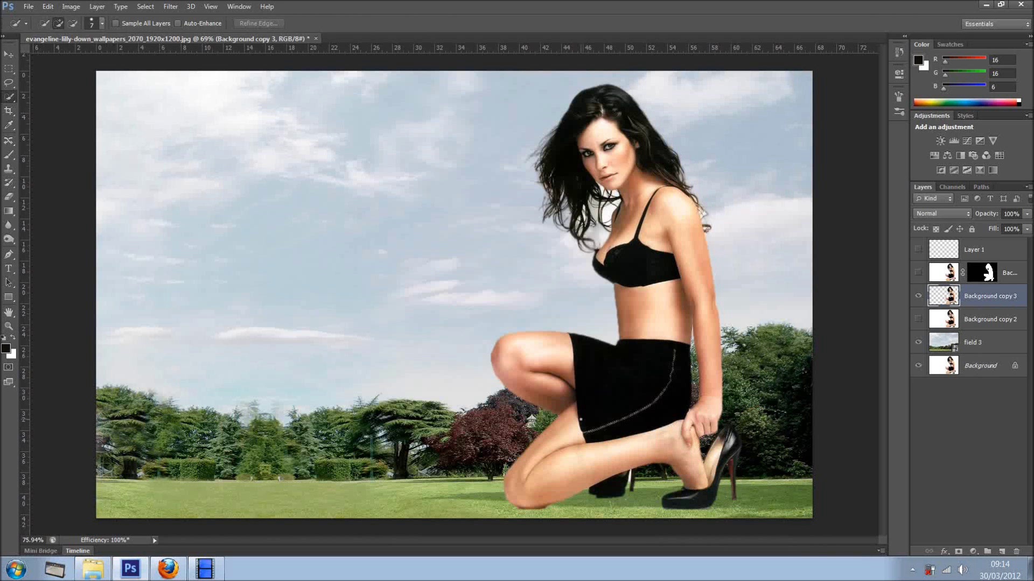
{"action": "scroll", "coordinate": [581, 419], "scroll_direction": "up", "scroll_amount": 3}
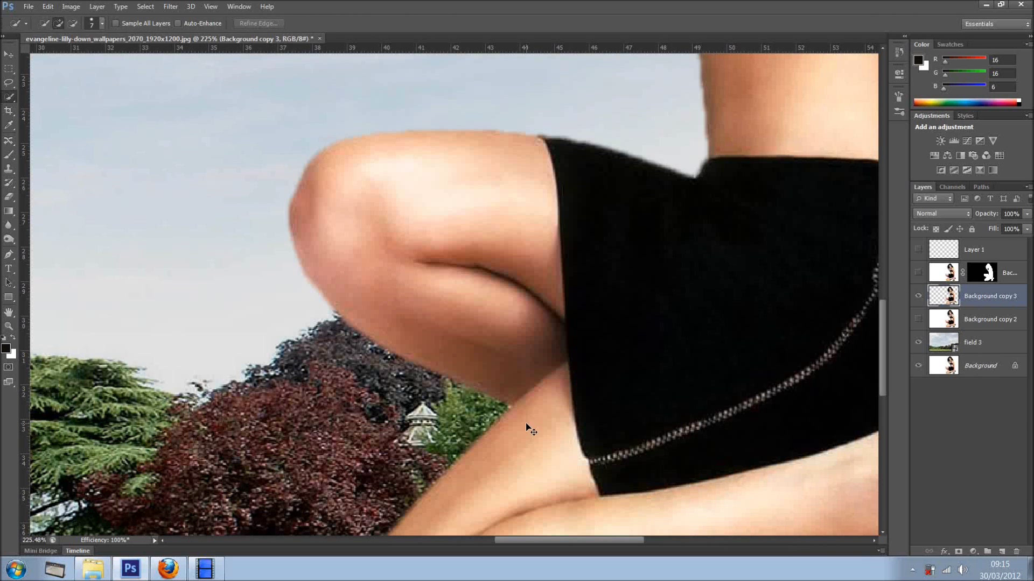
{"action": "scroll", "coordinate": [373, 150], "scroll_direction": "down", "scroll_amount": 10}
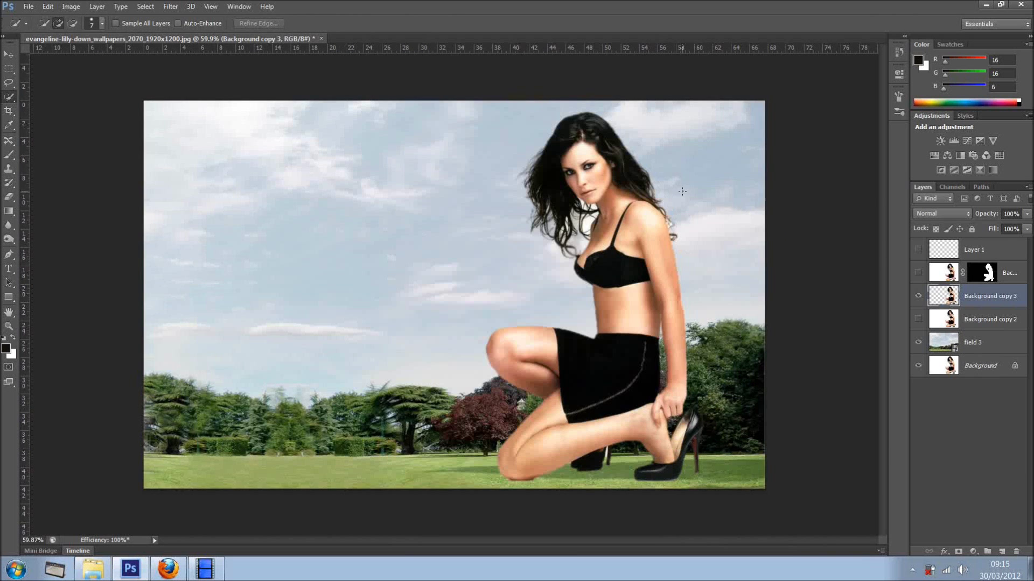
{"action": "scroll", "coordinate": [603, 246], "scroll_direction": "up", "scroll_amount": 5}
{"action": "scroll", "coordinate": [752, 256], "scroll_direction": "up", "scroll_amount": 2}
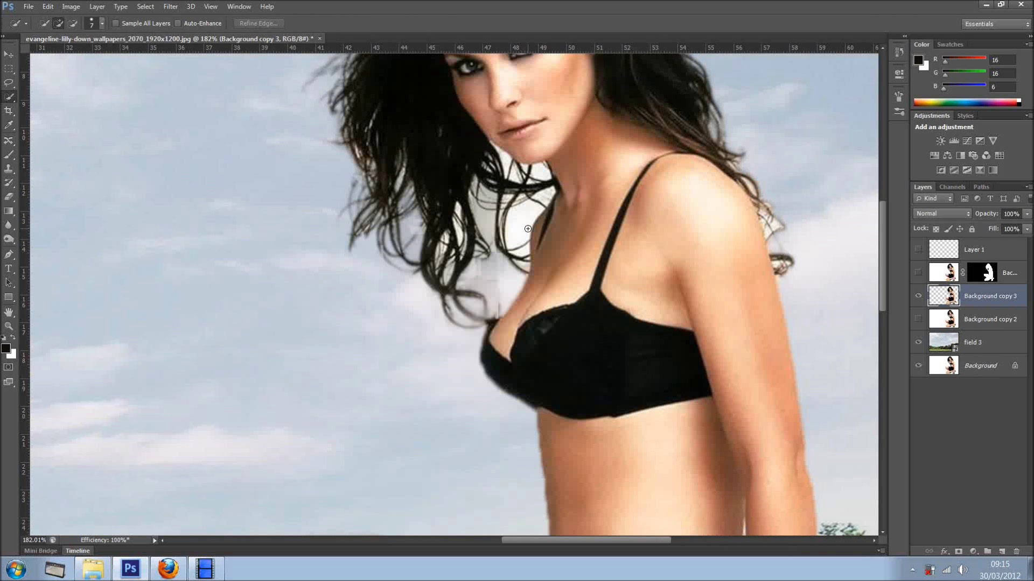
{"action": "scroll", "coordinate": [528, 229], "scroll_direction": "down", "scroll_amount": 1}
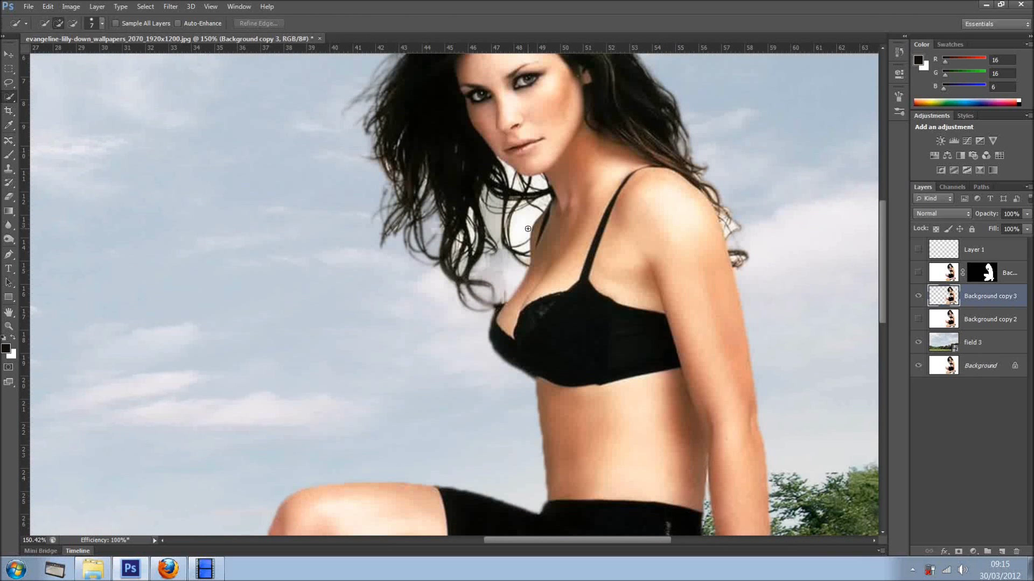
{"action": "scroll", "coordinate": [528, 229], "scroll_direction": "down", "scroll_amount": 2}
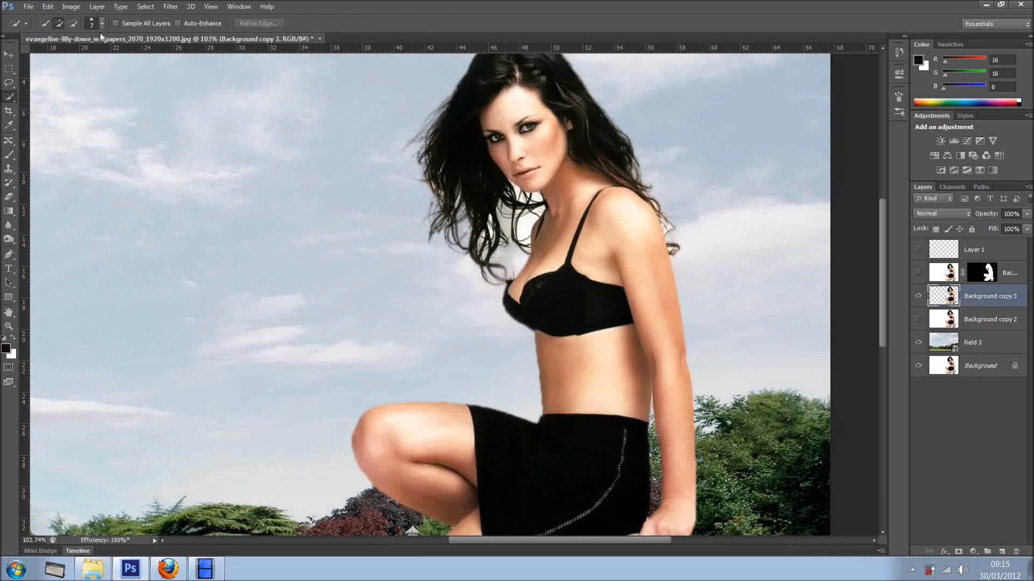
Step: Apply Matting > Remove White Matte to the woman's cutout on Background copy 3
{"action": "left_click", "coordinate": [97, 6]}
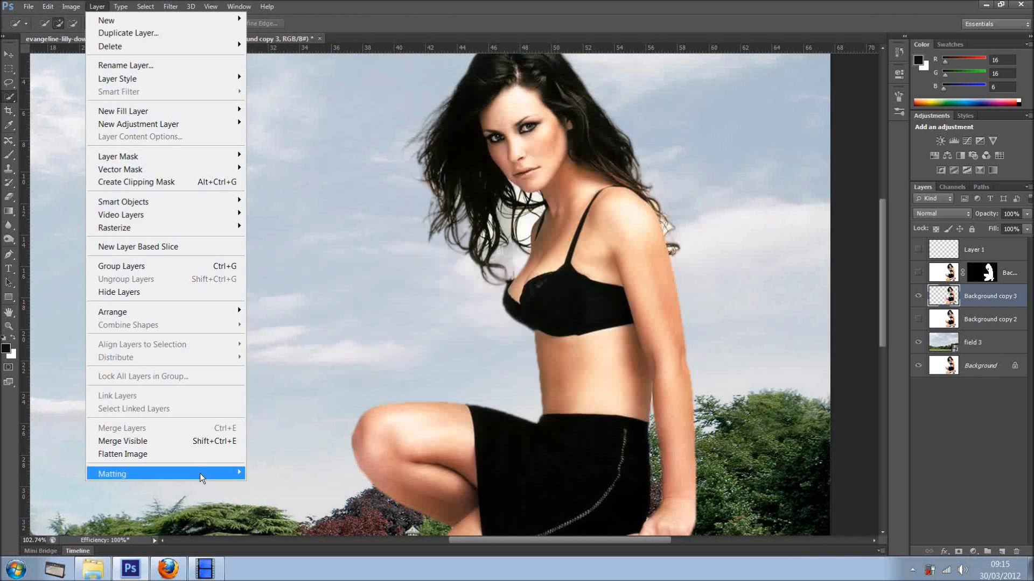
{"action": "mouse_move", "coordinate": [199, 474]}
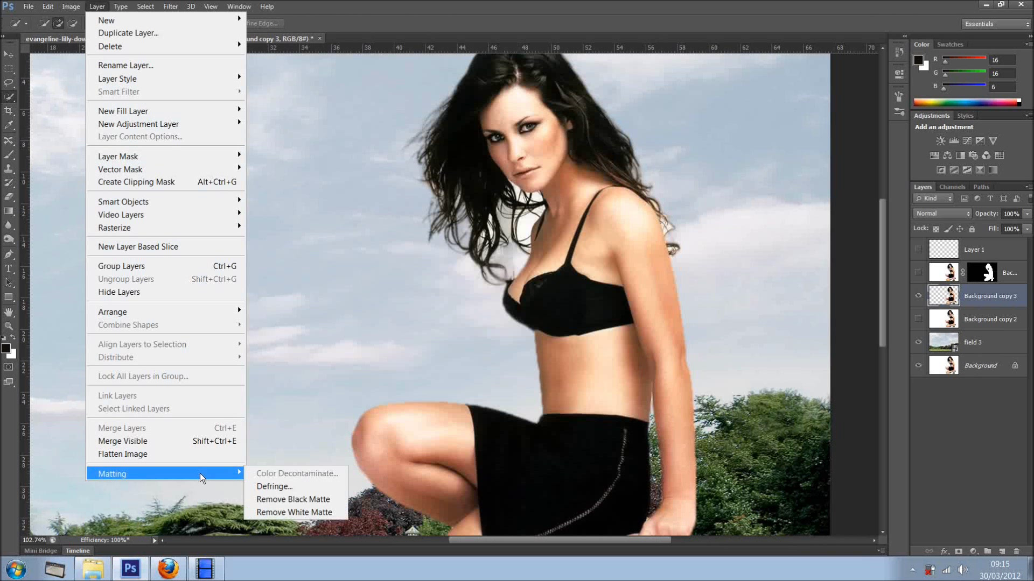
{"action": "left_click", "coordinate": [306, 512]}
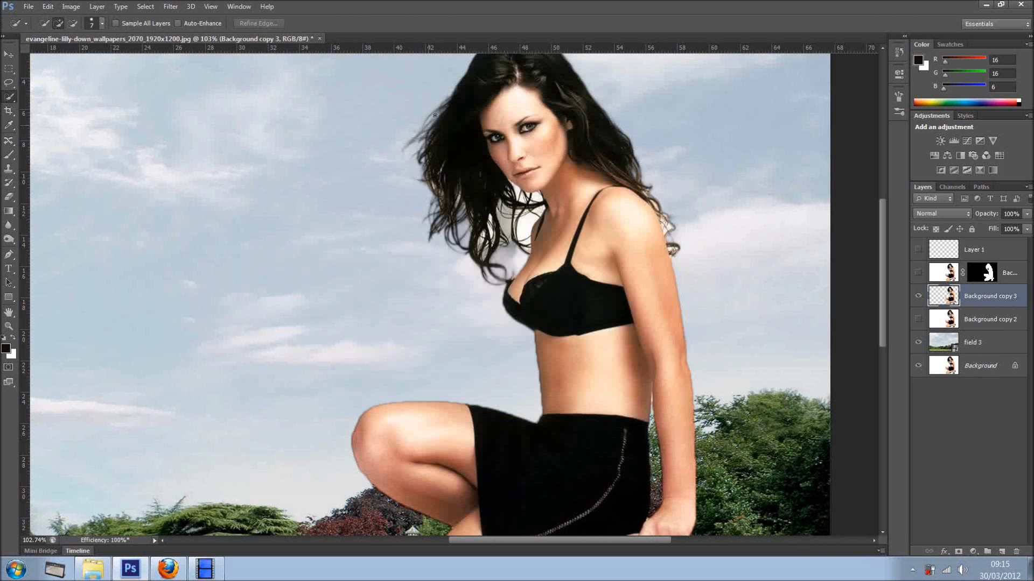
{"action": "scroll", "coordinate": [448, 153], "scroll_direction": "down", "scroll_amount": 2}
{"action": "scroll", "coordinate": [669, 276], "scroll_direction": "up", "scroll_amount": 2}
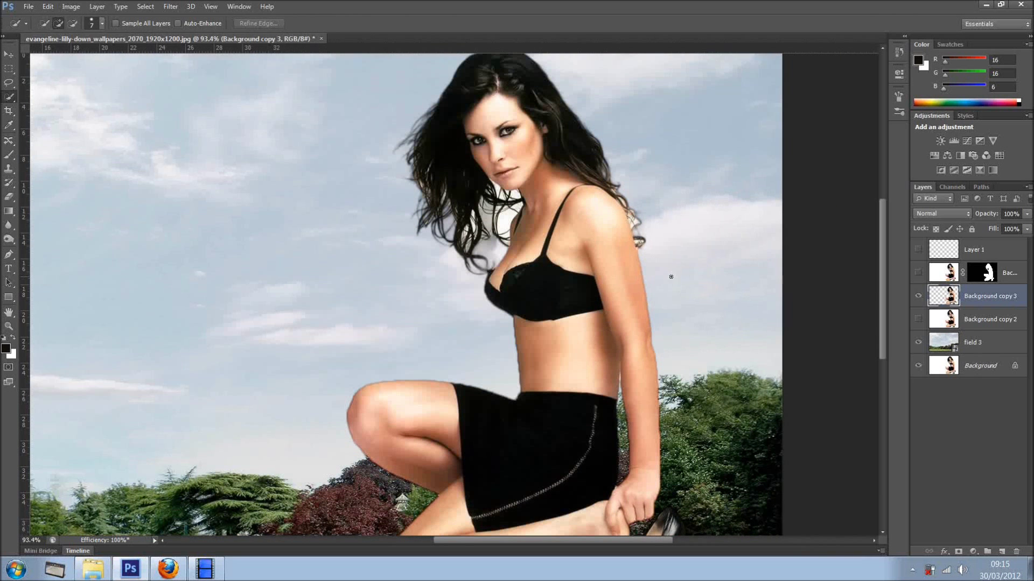
{"action": "left_click", "coordinate": [918, 250]}
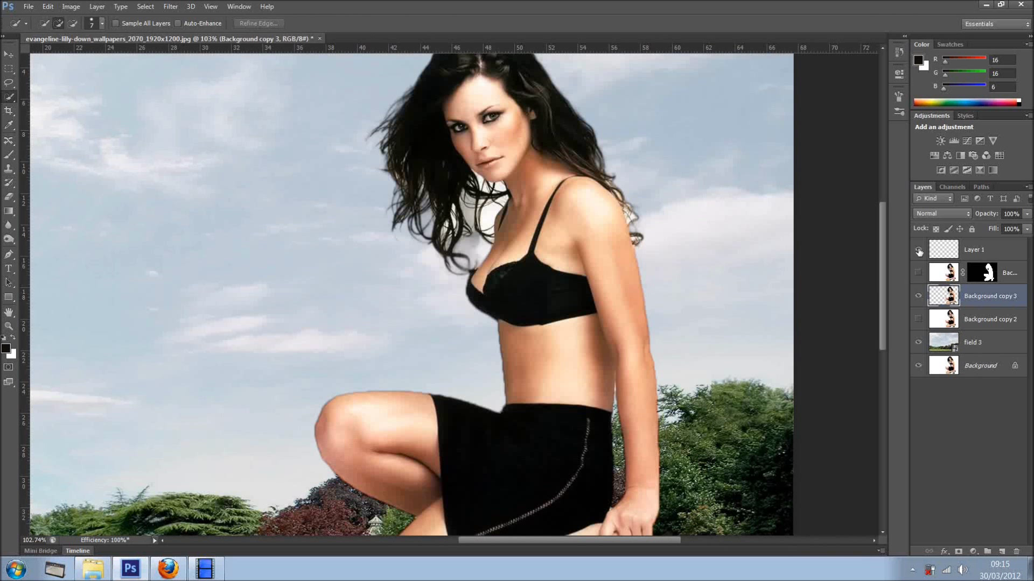
{"action": "left_click", "coordinate": [918, 250]}
{"action": "left_click", "coordinate": [918, 250]}
{"action": "left_click", "coordinate": [918, 249]}
{"action": "scroll", "coordinate": [376, 331], "scroll_direction": "down", "scroll_amount": 5}
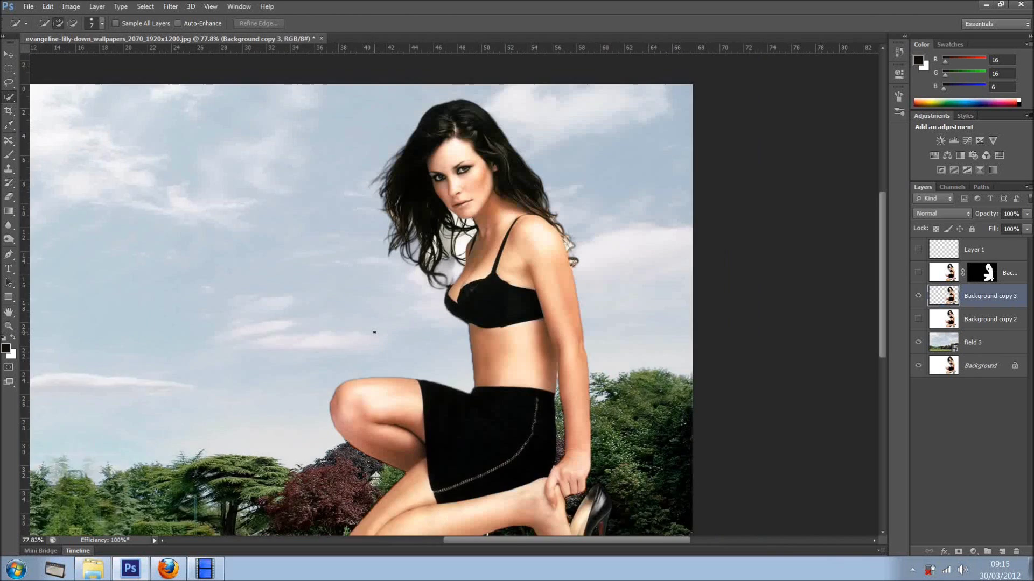